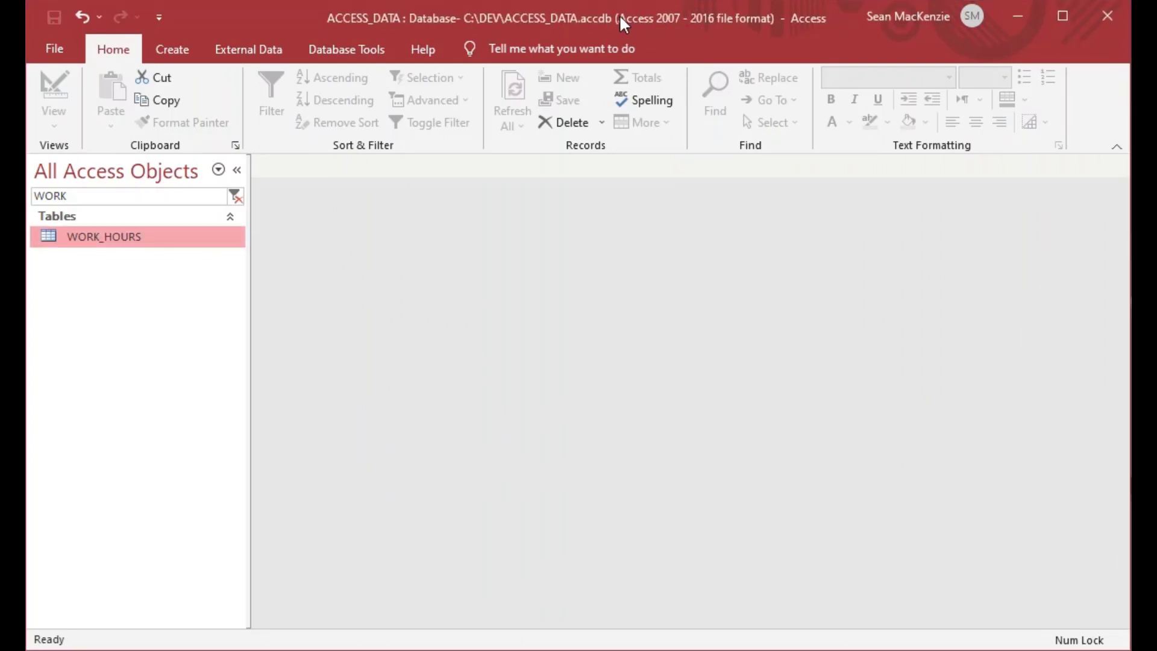
# Open the WORK_HOURS table, look through its company, employee, date and billable hours records, and close it.
pyautogui.doubleClick(47, 236)
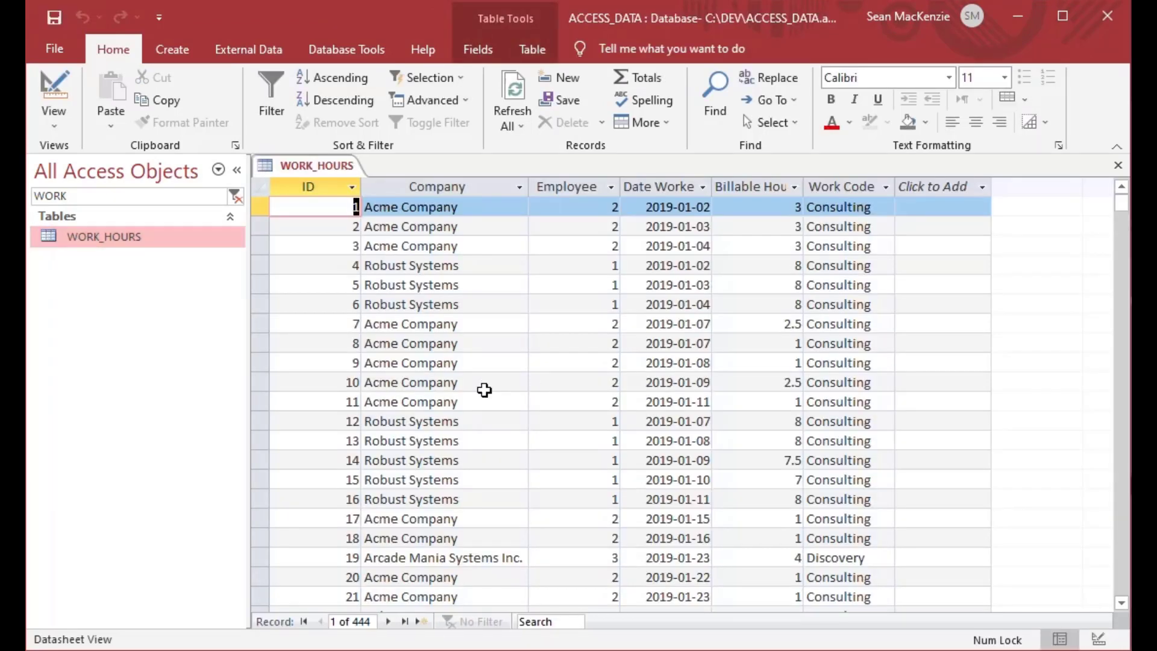
pyautogui.scroll(-3, 477, 410)
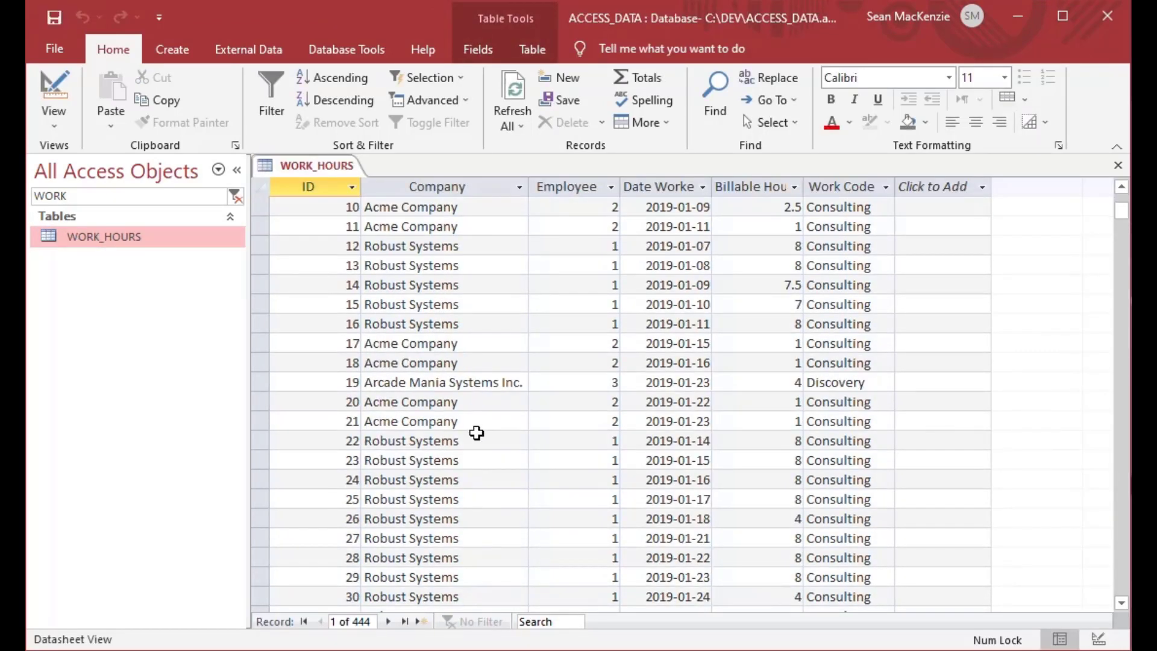
pyautogui.scroll(-3, 477, 437)
pyautogui.scroll(-8, 479, 443)
pyautogui.scroll(-6, 547, 443)
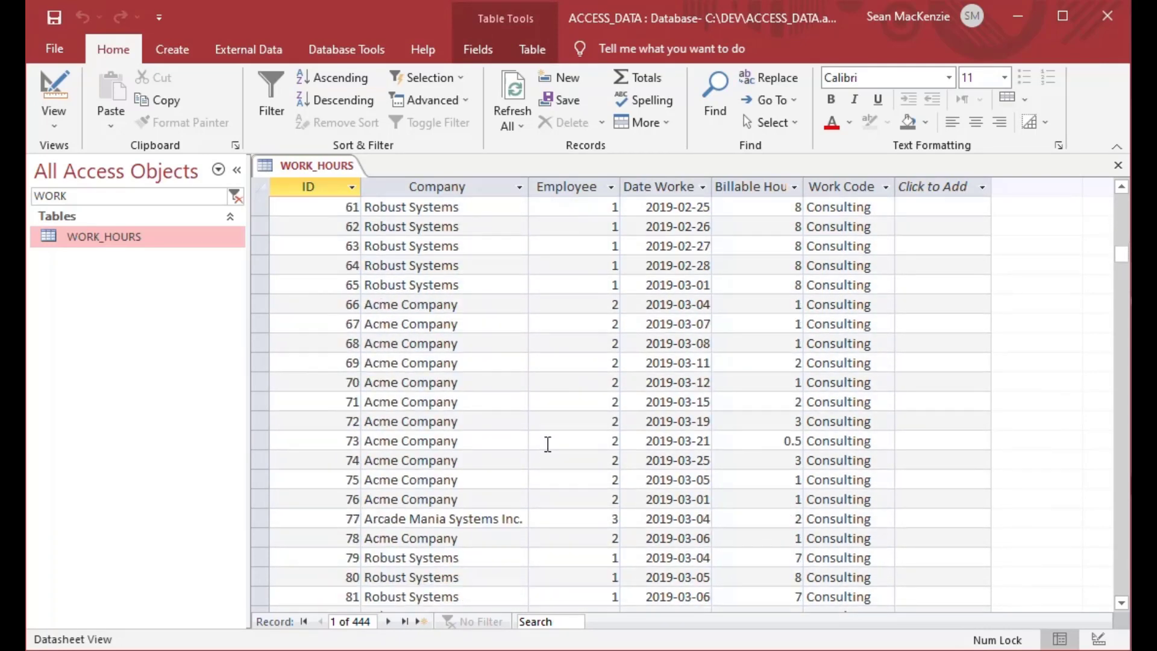
pyautogui.scroll(-14, 817, 335)
pyautogui.moveTo(1121, 291); pyautogui.dragTo(1119, 202)
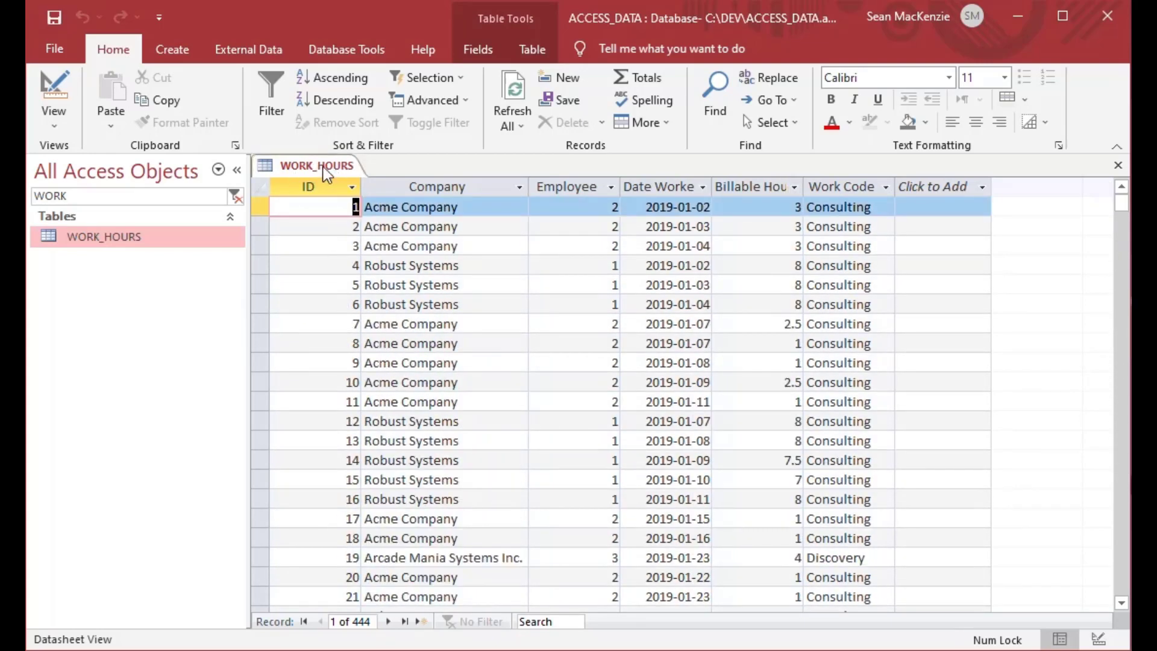
pyautogui.click(1118, 168)
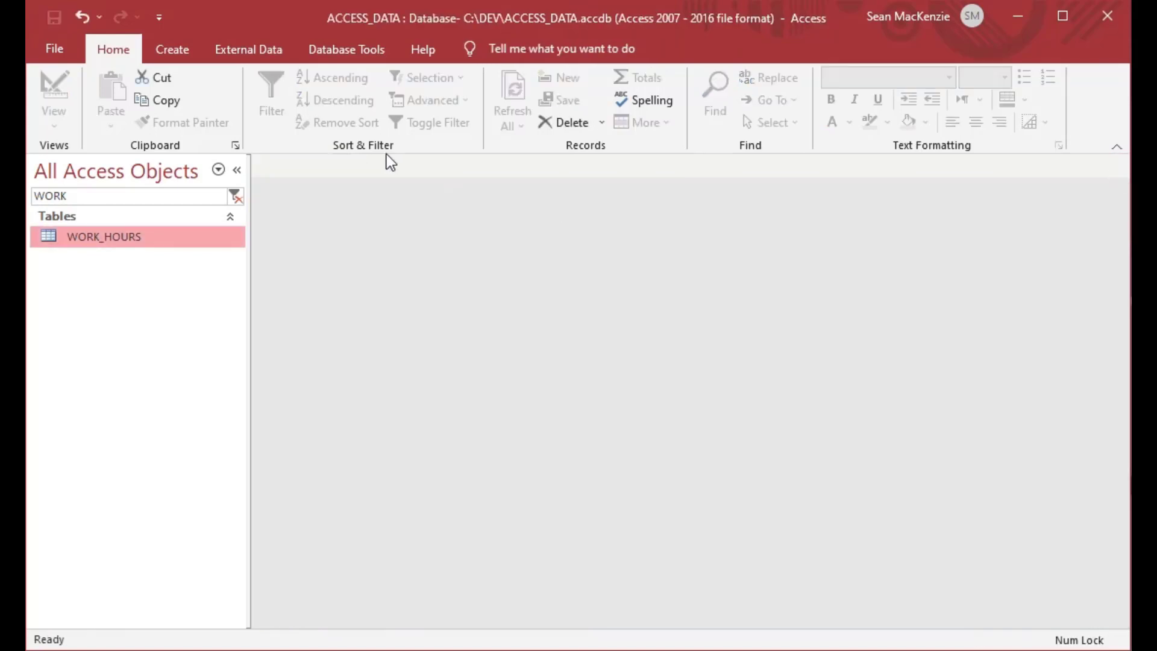
# Start a new query with the Crosstab Query Wizard, using the WORK_HOURS table as its source.
pyautogui.click(176, 51)
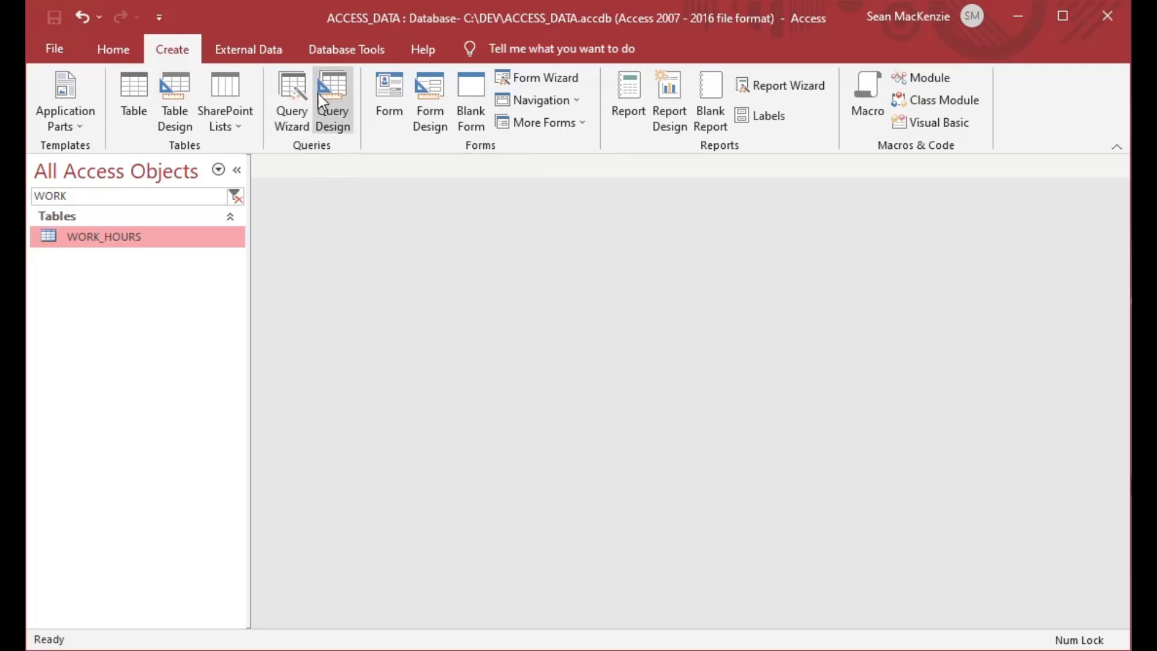
pyautogui.click(294, 96)
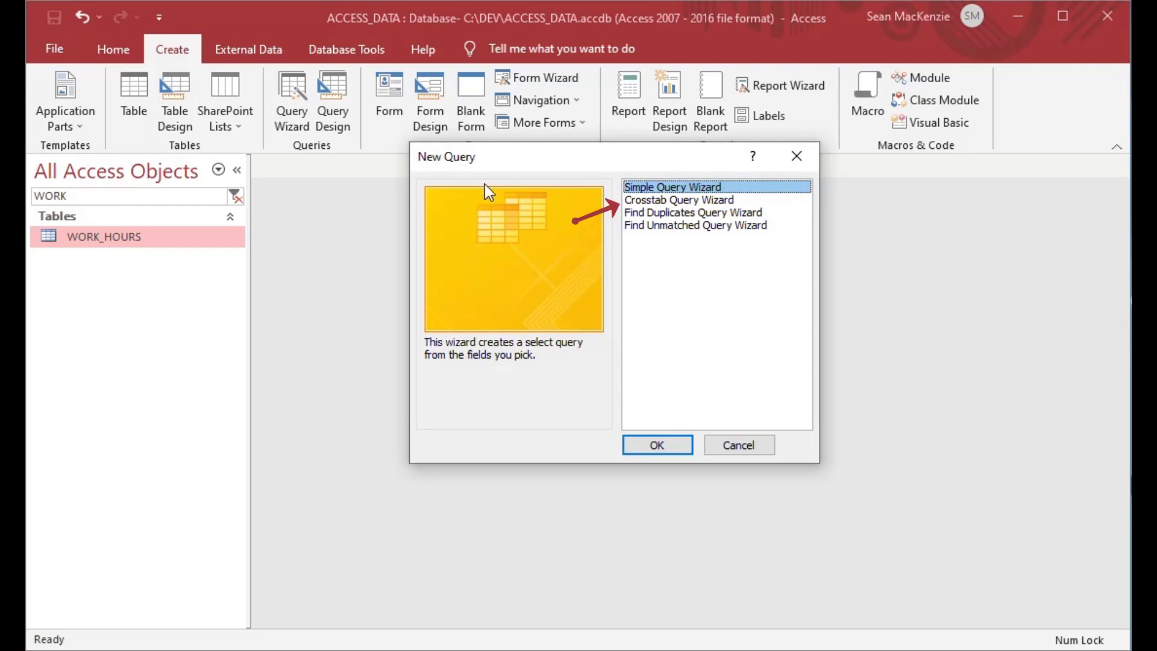
pyautogui.click(661, 200)
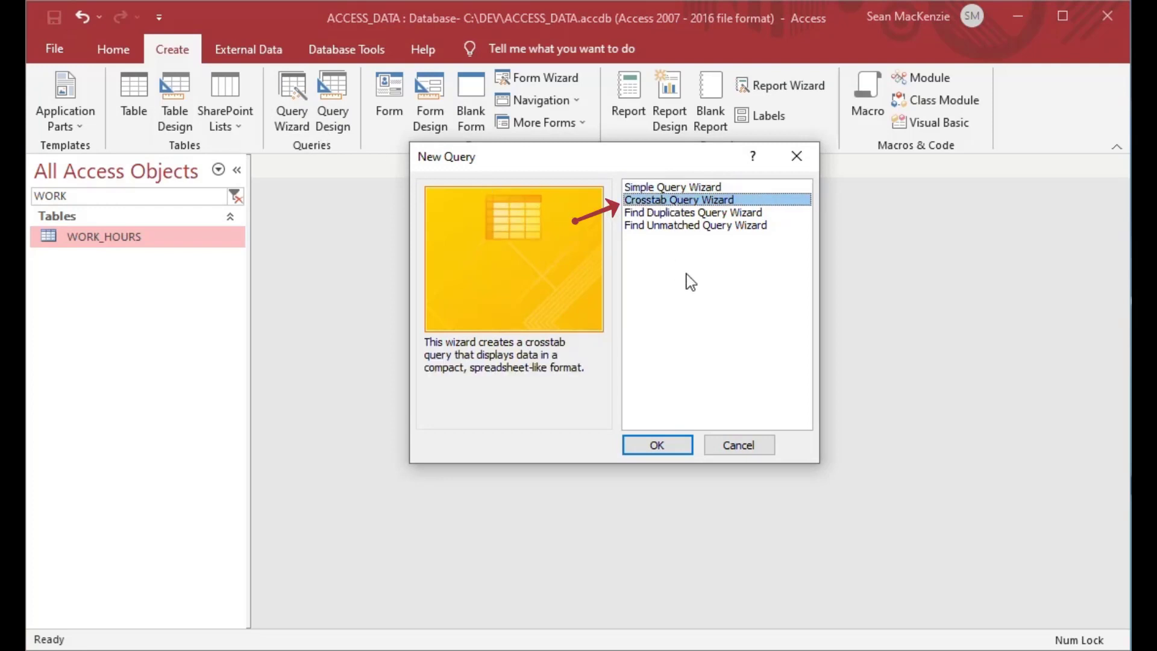
pyautogui.click(658, 445)
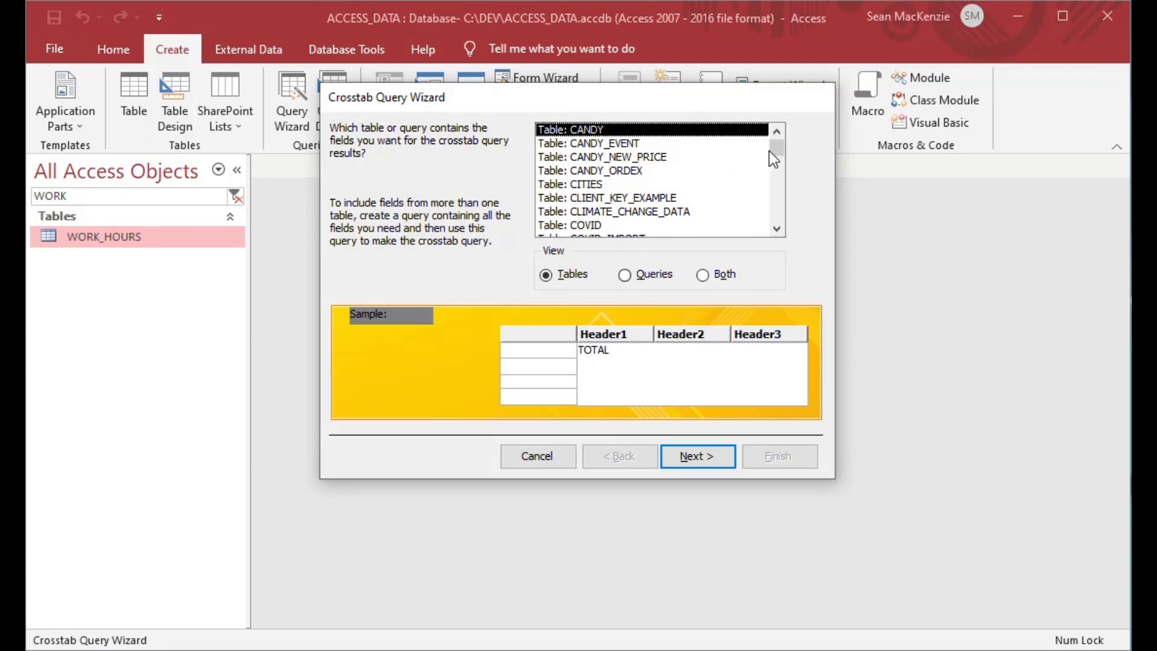
pyautogui.moveTo(776, 148); pyautogui.dragTo(777, 223)
pyautogui.click(653, 225)
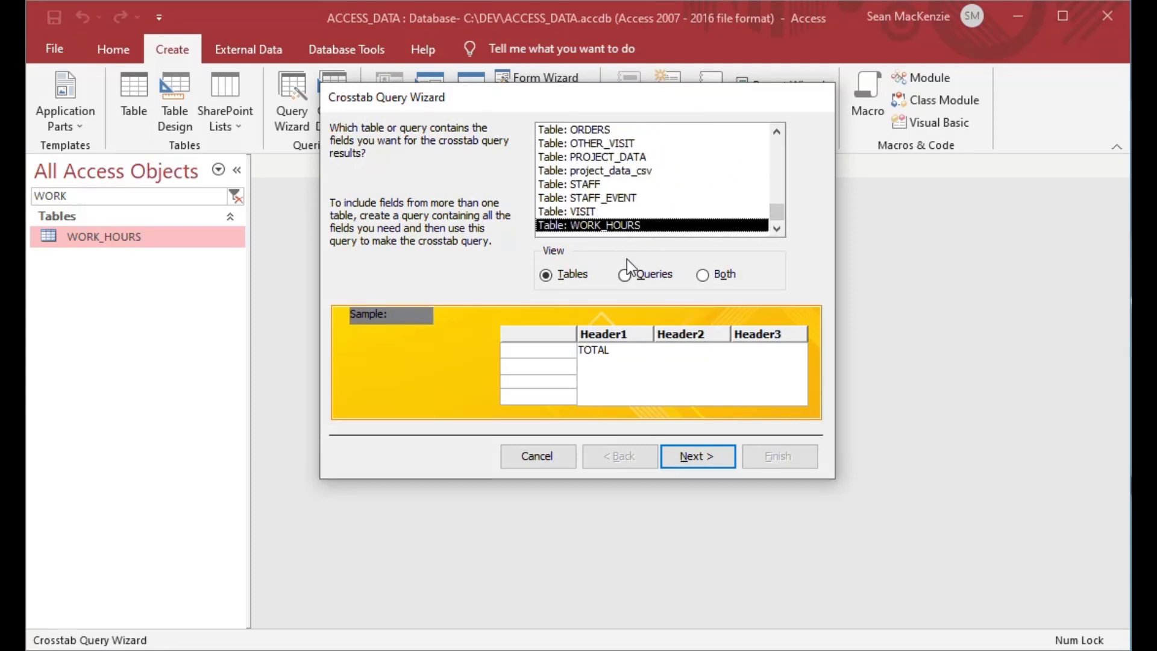
pyautogui.click(696, 461)
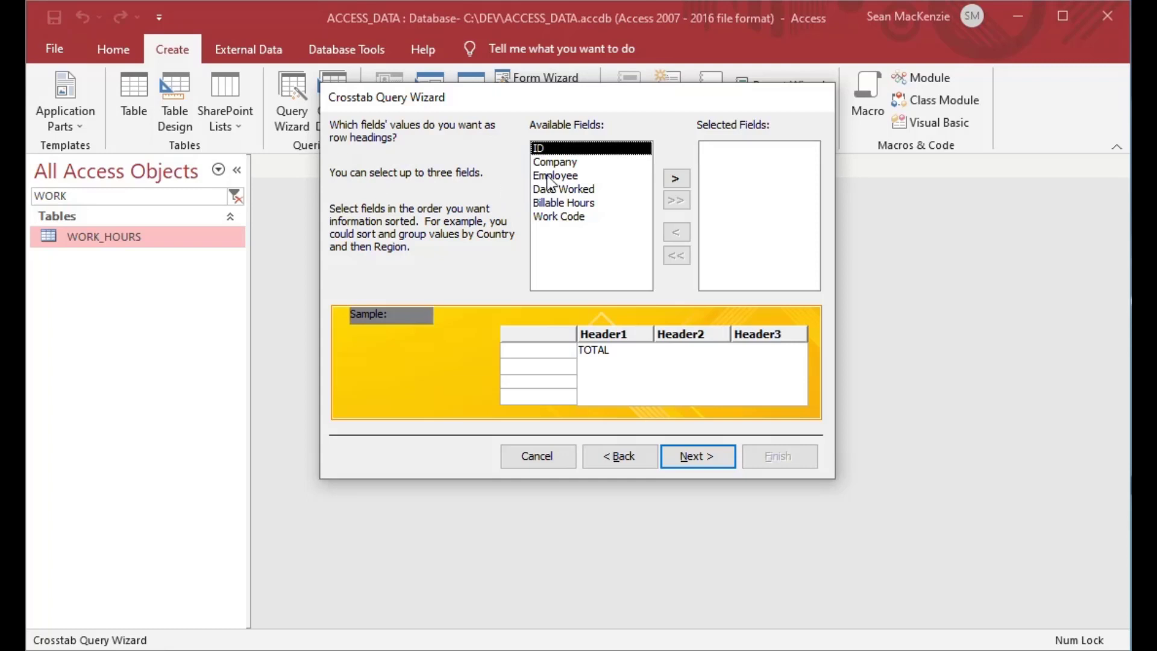
# Use Company for the crosstab's row headings and Employee for its column headings.
pyautogui.click(561, 163)
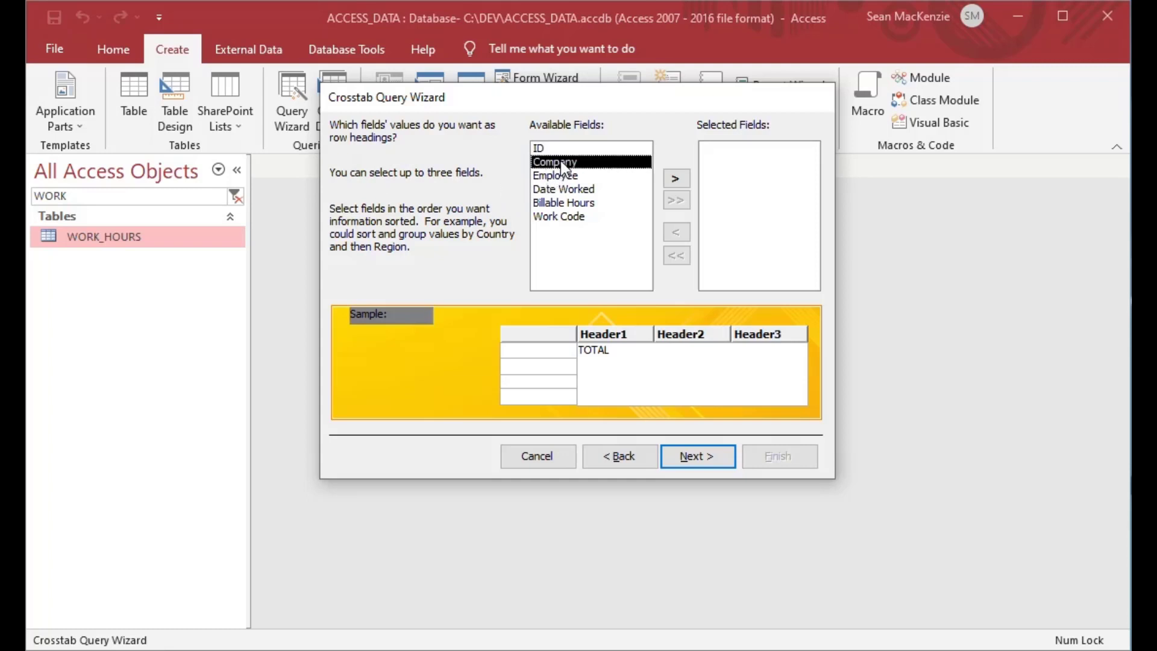
pyautogui.click(676, 179)
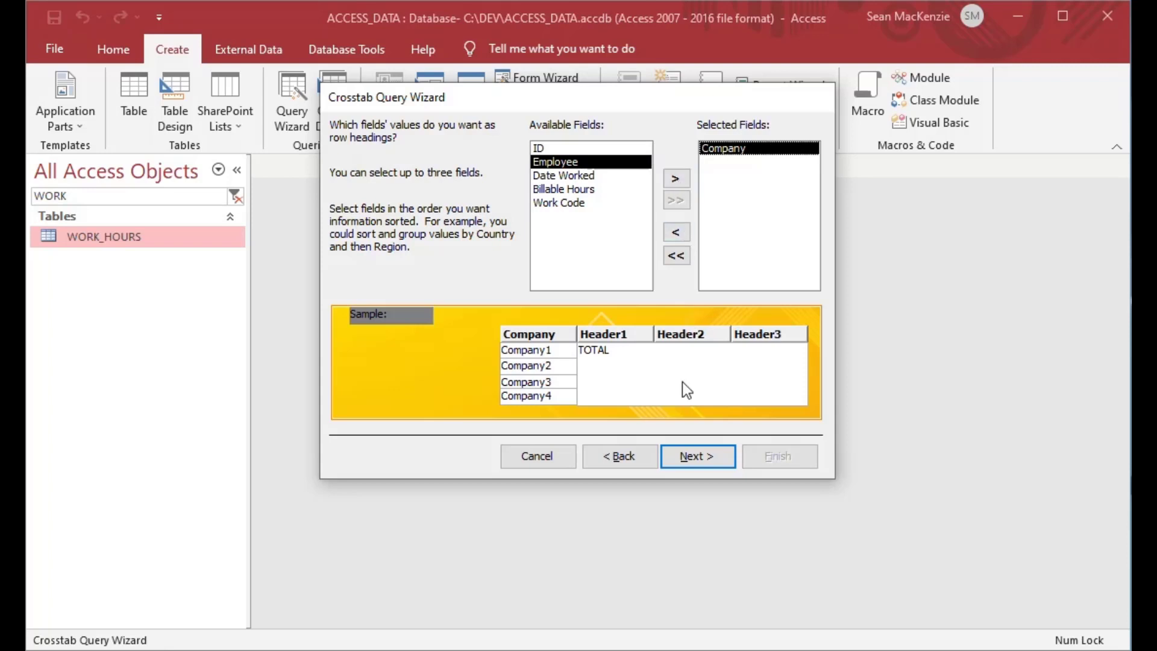
pyautogui.click(702, 458)
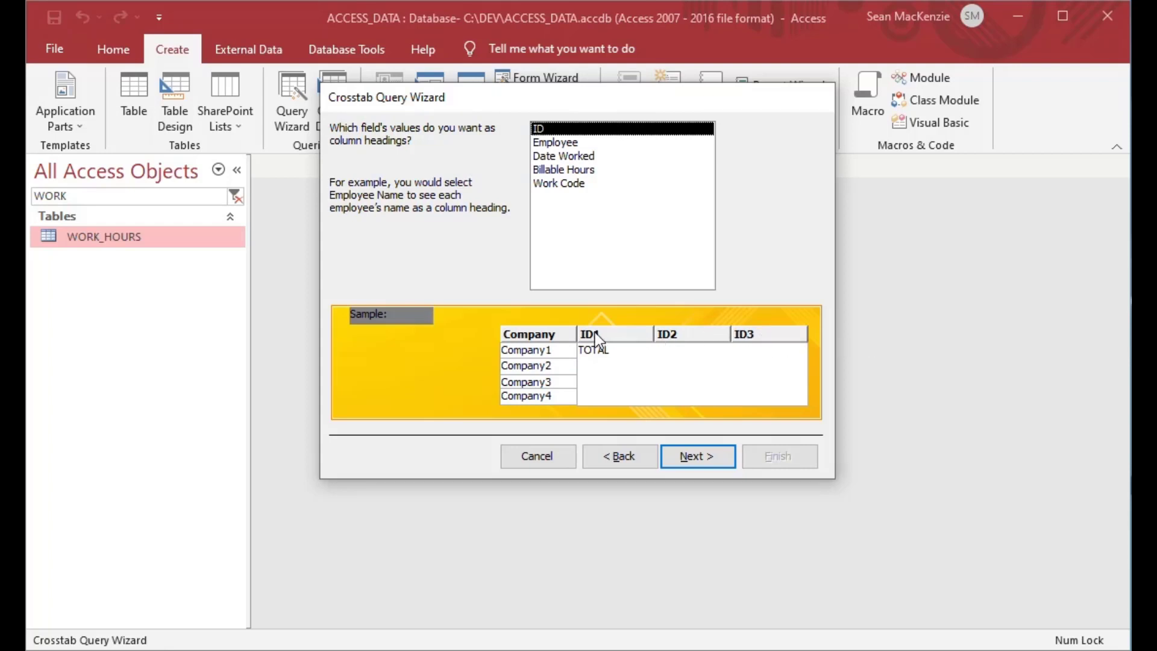
pyautogui.click(571, 144)
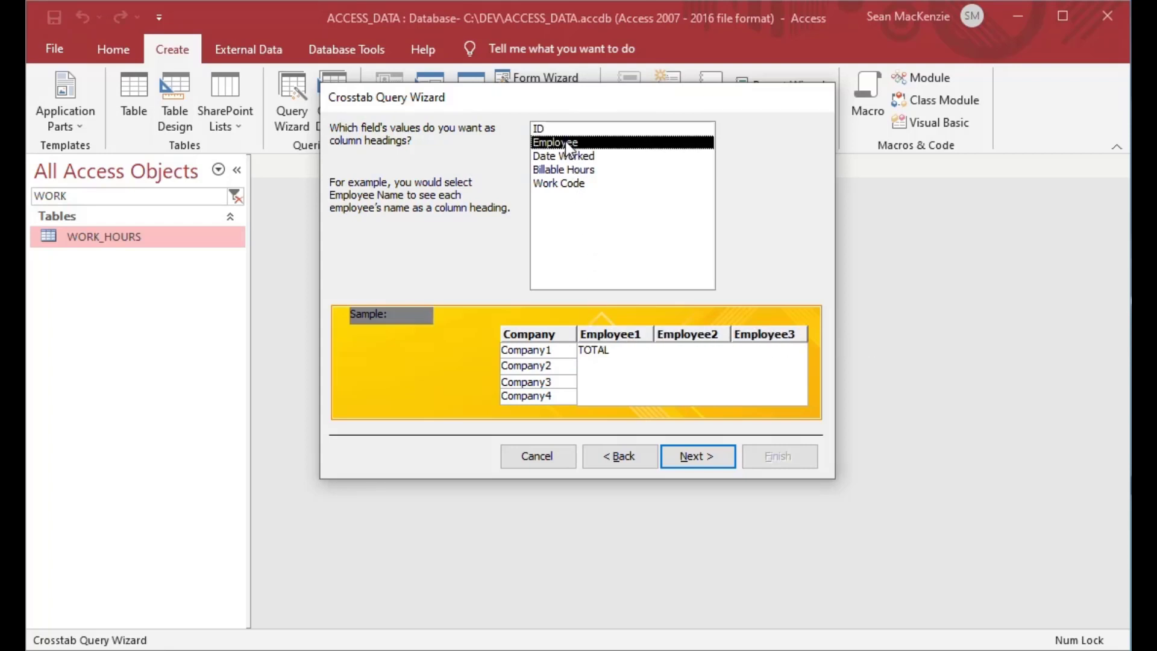
pyautogui.click(699, 456)
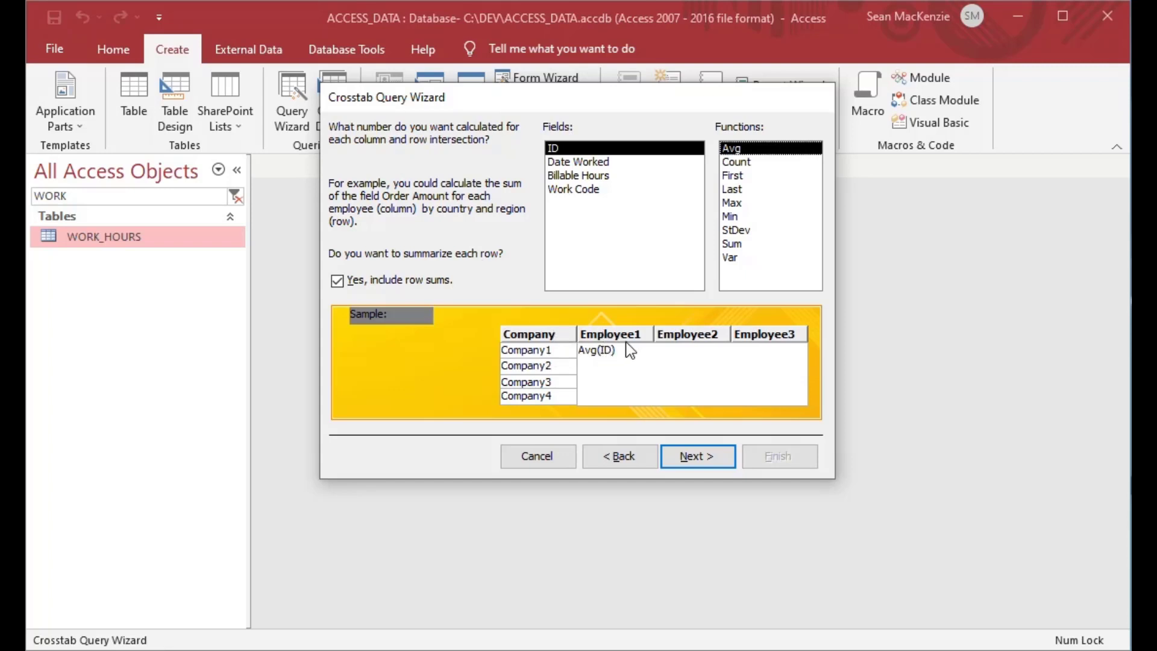
# Calculate the Sum of Billable Hours at each row and column intersection, keeping row sums included.
pyautogui.click(587, 176)
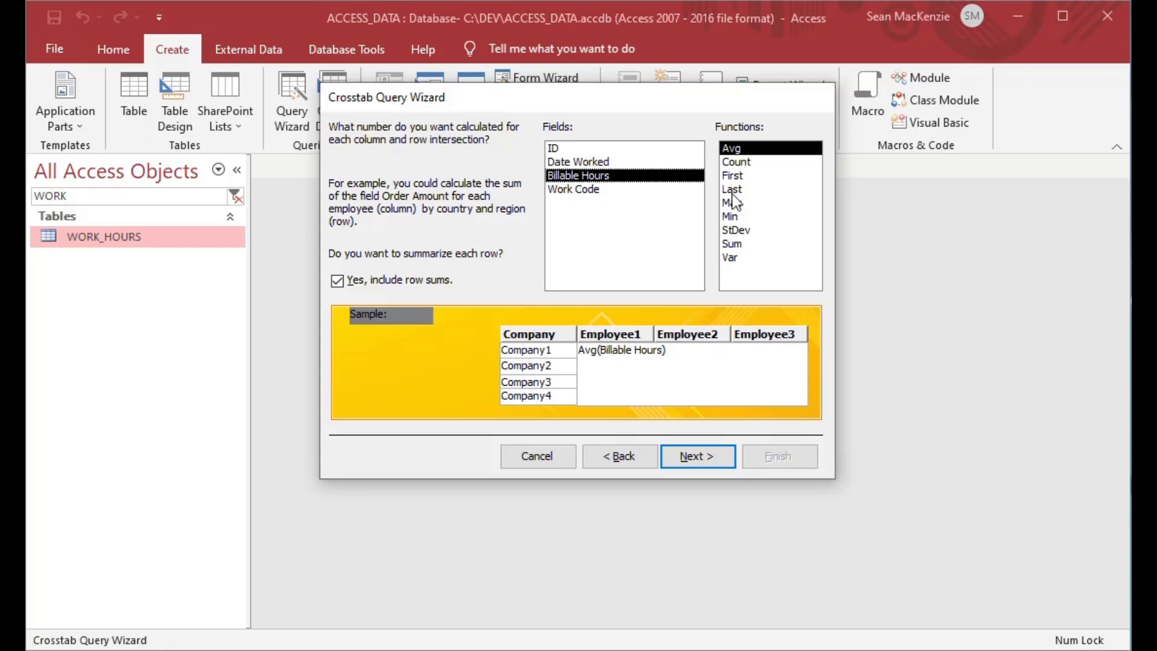
pyautogui.click(733, 244)
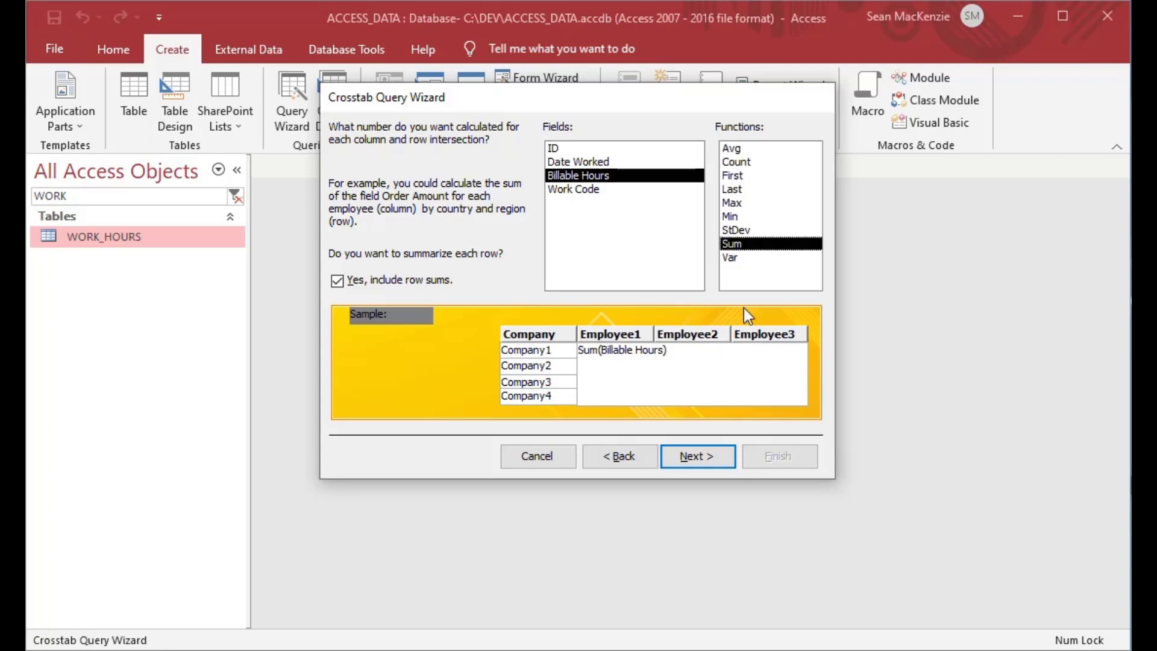
pyautogui.click(694, 461)
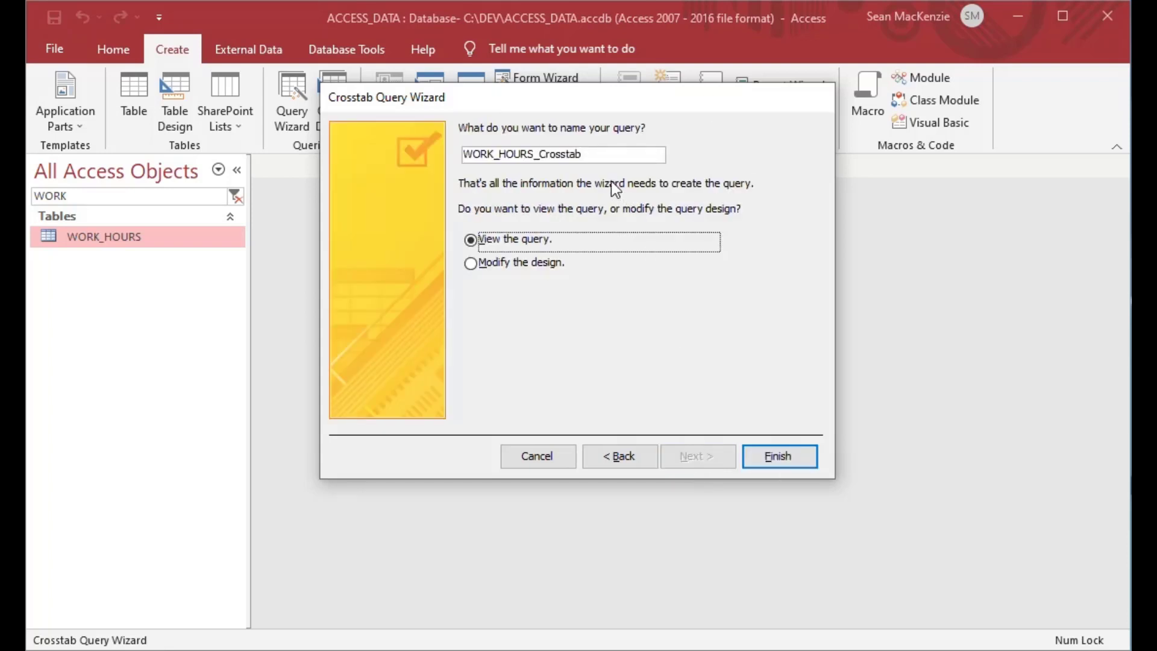
# Name the crosstab query WORK_HOURS_1 and finish the wizard, opening the query for viewing.
pyautogui.click(599, 158)
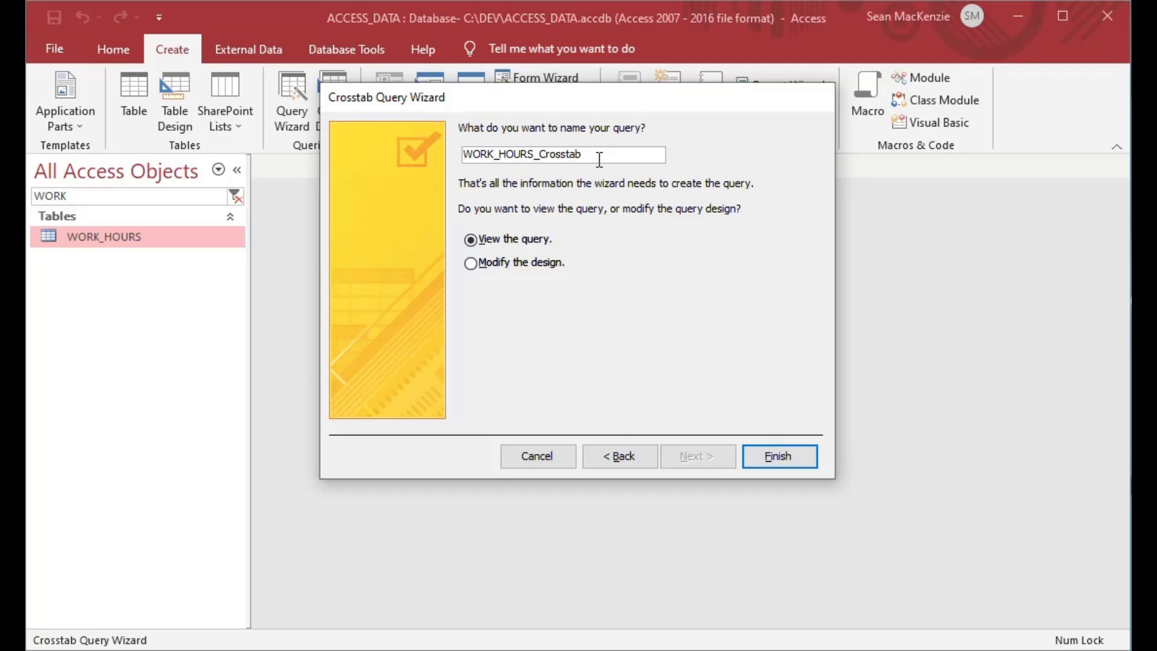
pyautogui.press('BackSpace')
pyautogui.press('BackSpace')
pyautogui.press('BackSpace')
pyautogui.press('BackSpace')
pyautogui.press('BackSpace')
pyautogui.press('BackSpace')
pyautogui.press('BackSpace')
pyautogui.press('BackSpace')
pyautogui.write('1')
pyautogui.click(782, 458)
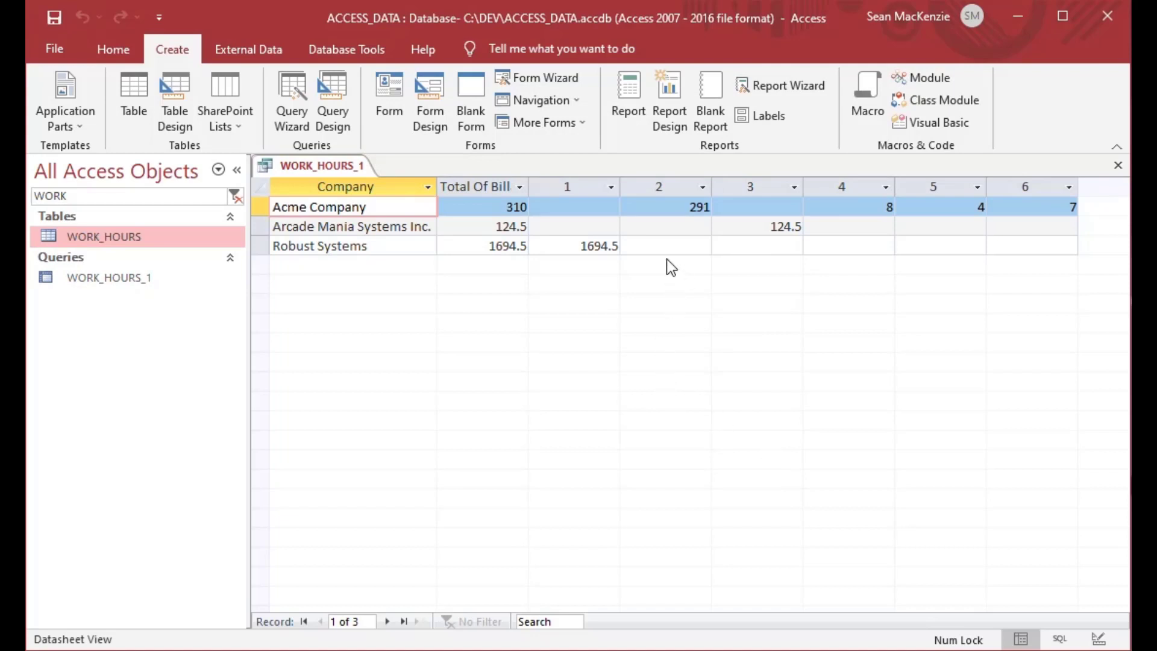
# Fit the Total Of Billable Hours column to its full heading and collapse the list of database objects.
pyautogui.moveTo(405, 205); pyautogui.dragTo(226, 194)
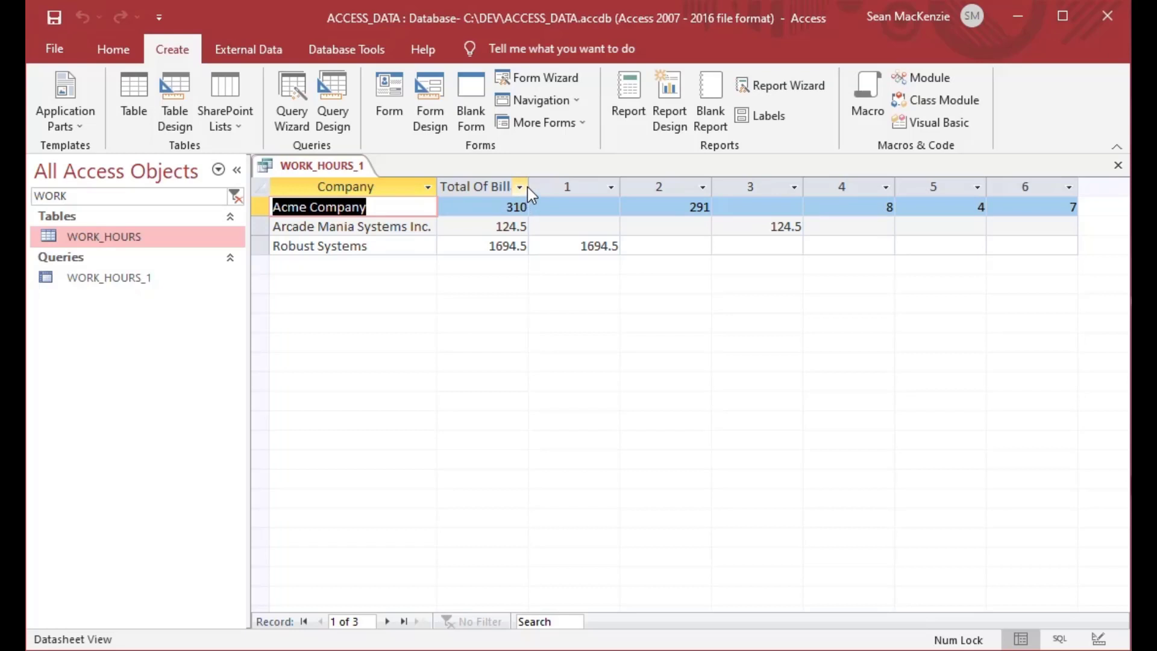
pyautogui.moveTo(527, 186); pyautogui.dragTo(564, 186)
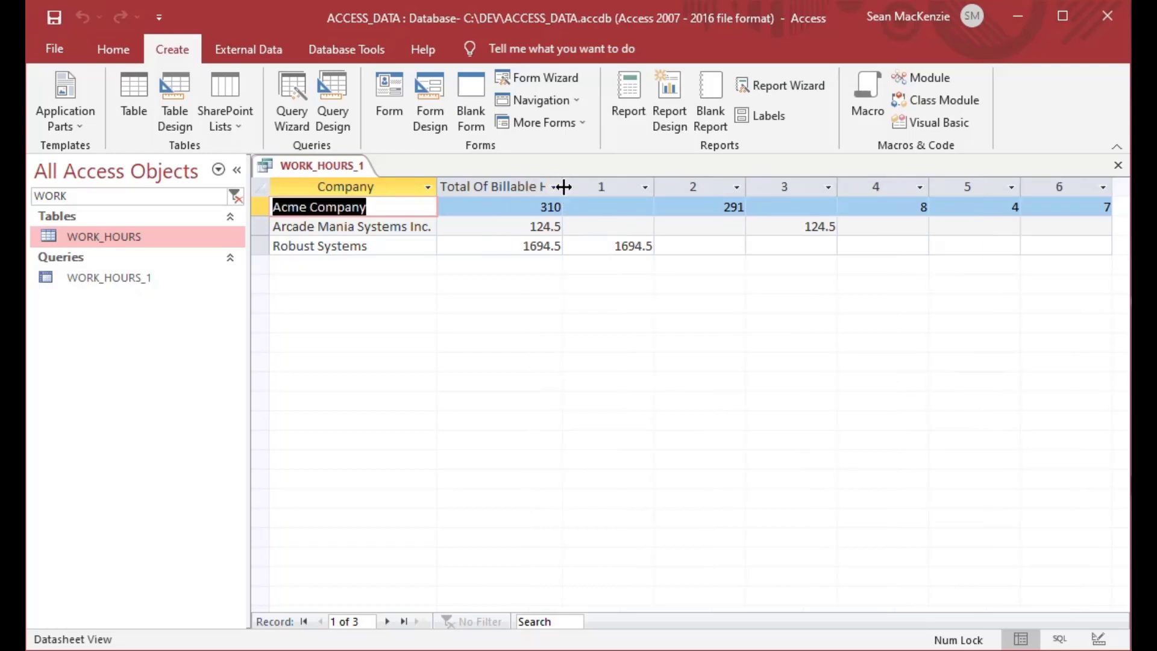
pyautogui.doubleClick(564, 186)
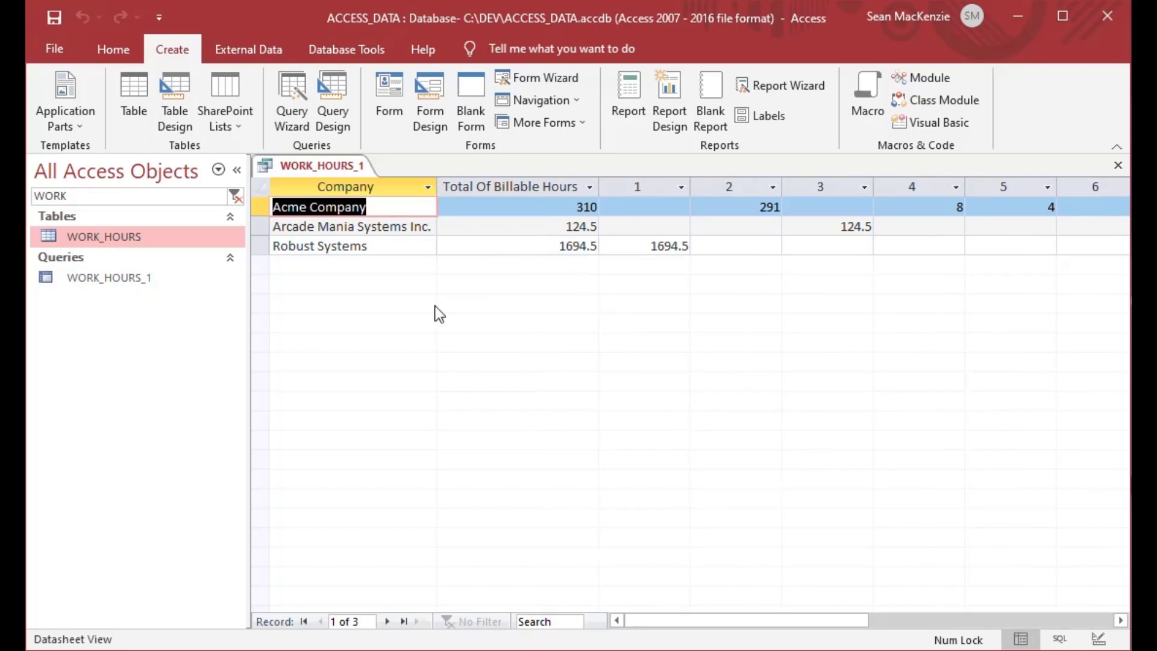
pyautogui.click(237, 170)
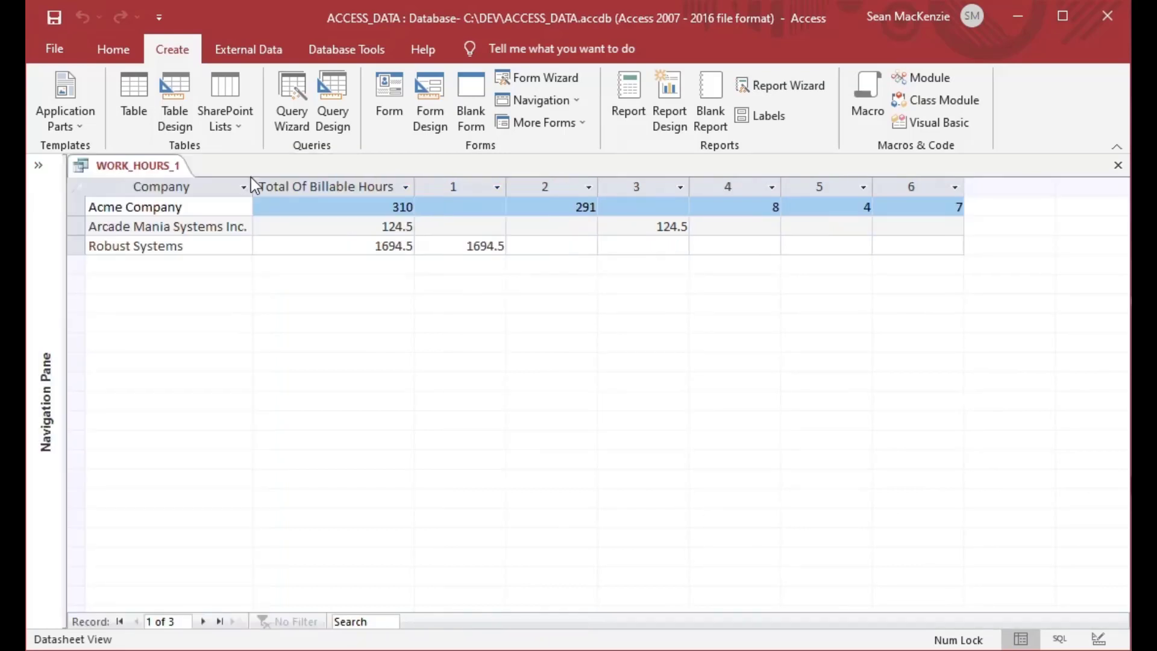
# Examine the billable hours per employee for Acme Company, Arcade Mania Systems Inc. and Robust Systems in the crosstab.
pyautogui.click(453, 251)
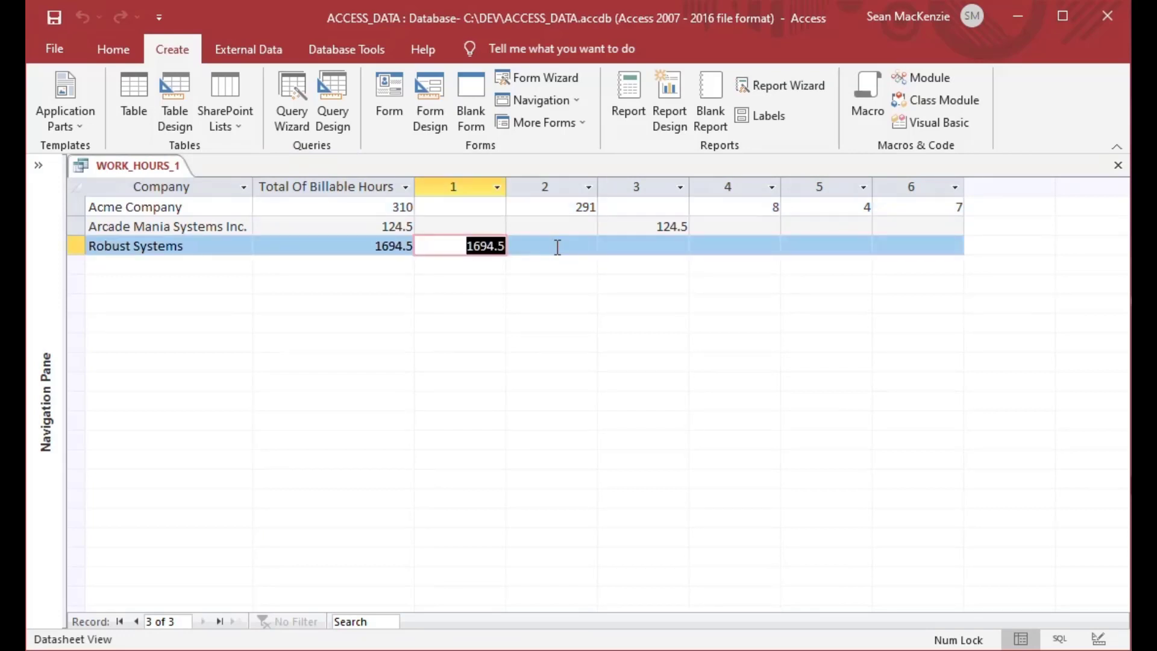
pyautogui.click(566, 207)
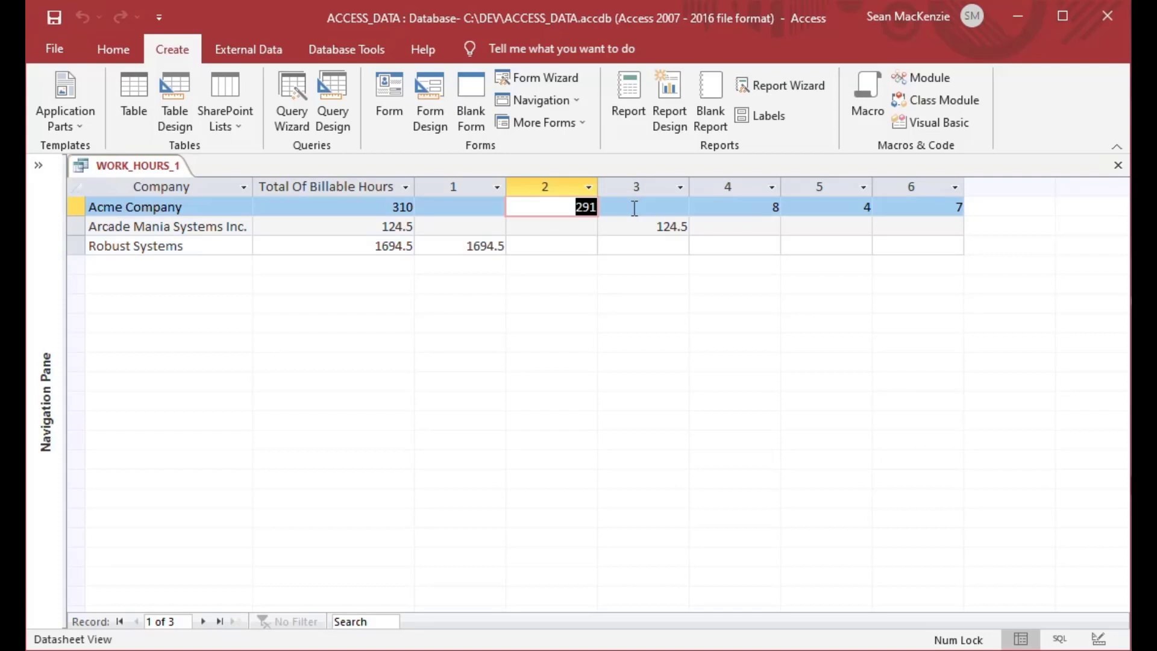
pyautogui.click(772, 207)
pyautogui.moveTo(847, 208); pyautogui.dragTo(978, 211)
pyautogui.click(977, 210)
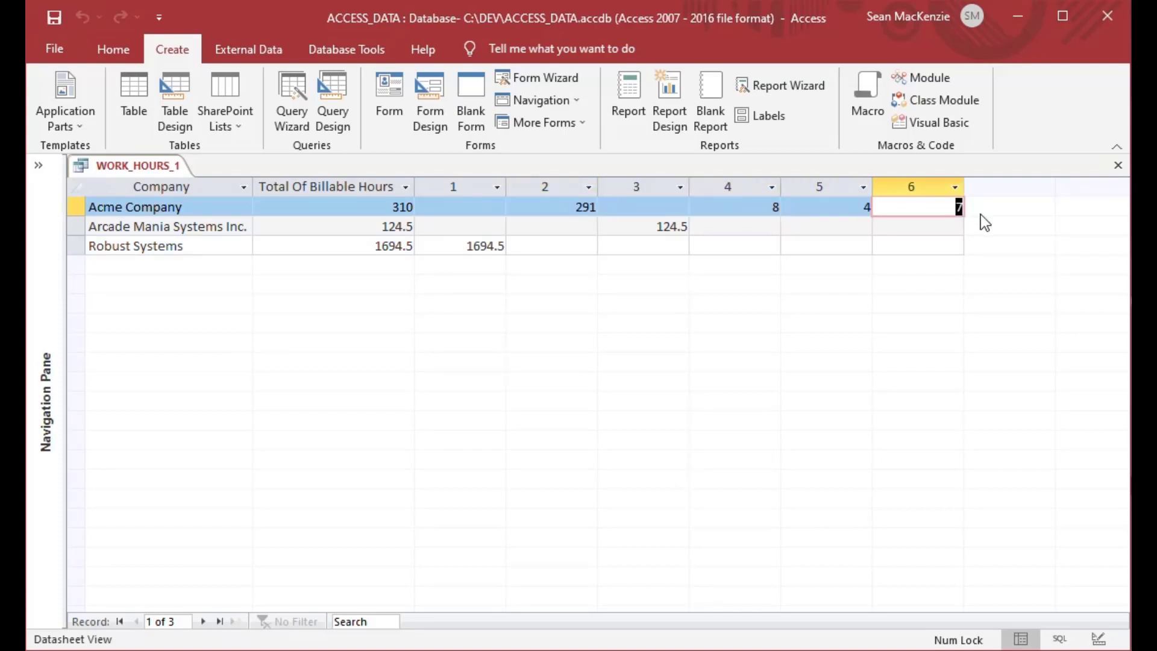
pyautogui.click(635, 225)
pyautogui.moveTo(635, 225); pyautogui.dragTo(706, 225)
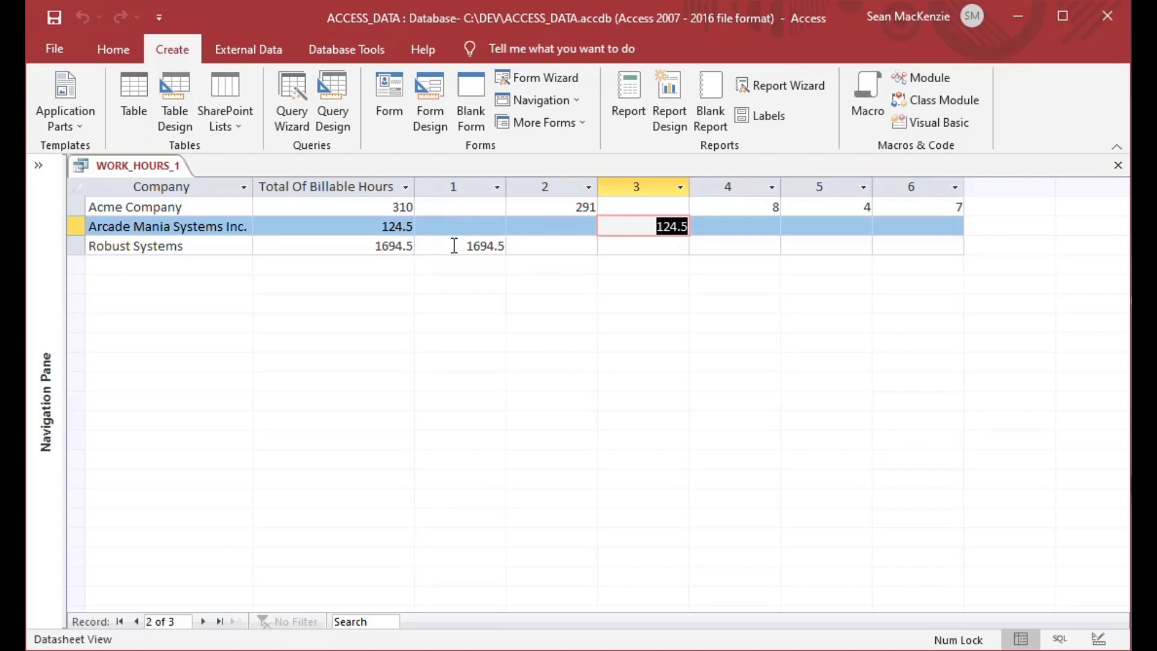
pyautogui.moveTo(452, 245); pyautogui.dragTo(537, 245)
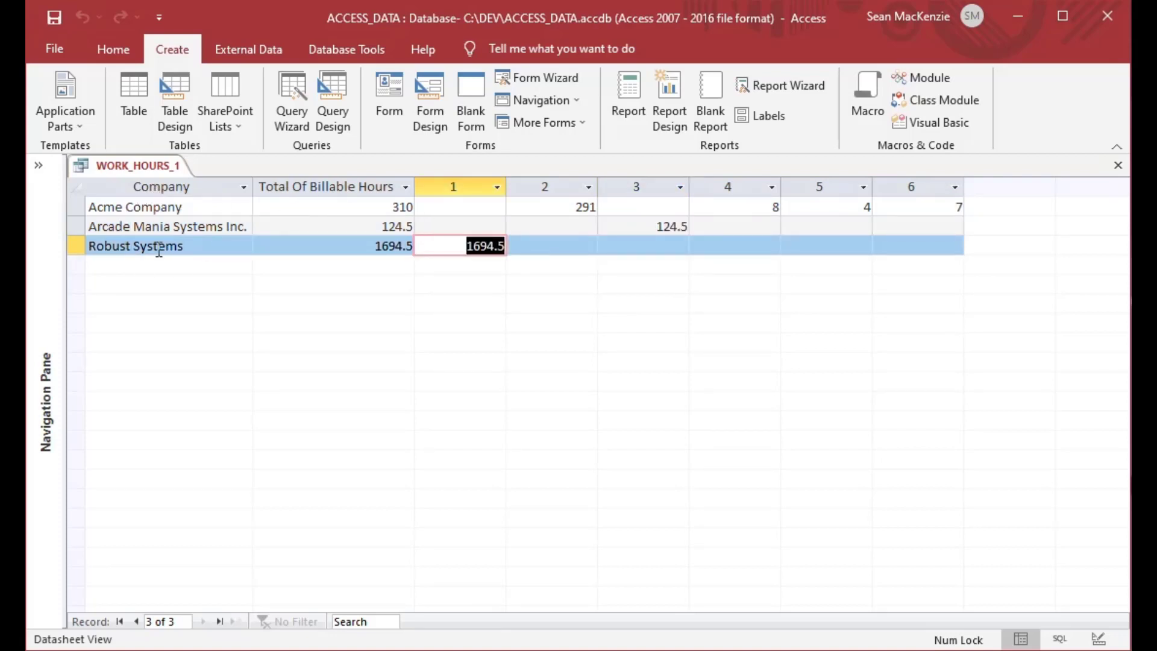
# Close the WORK_HOURS_1 query, saving its layout changes, and expand the list of database objects again.
pyautogui.click(1117, 166)
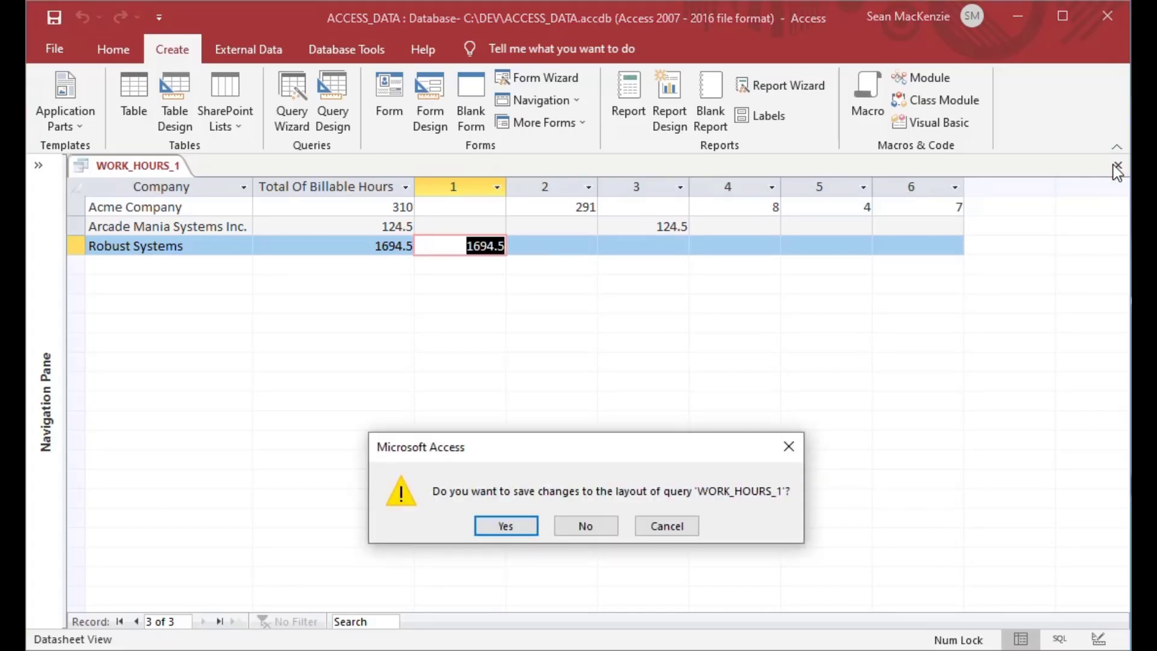
pyautogui.click(507, 525)
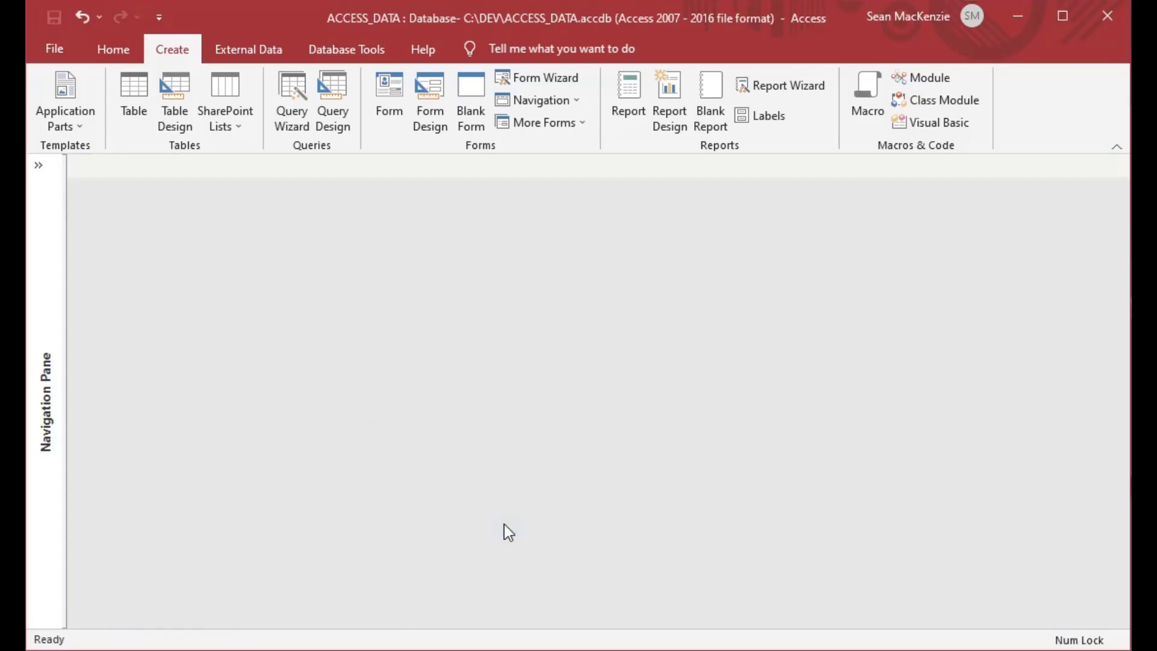
pyautogui.click(39, 163)
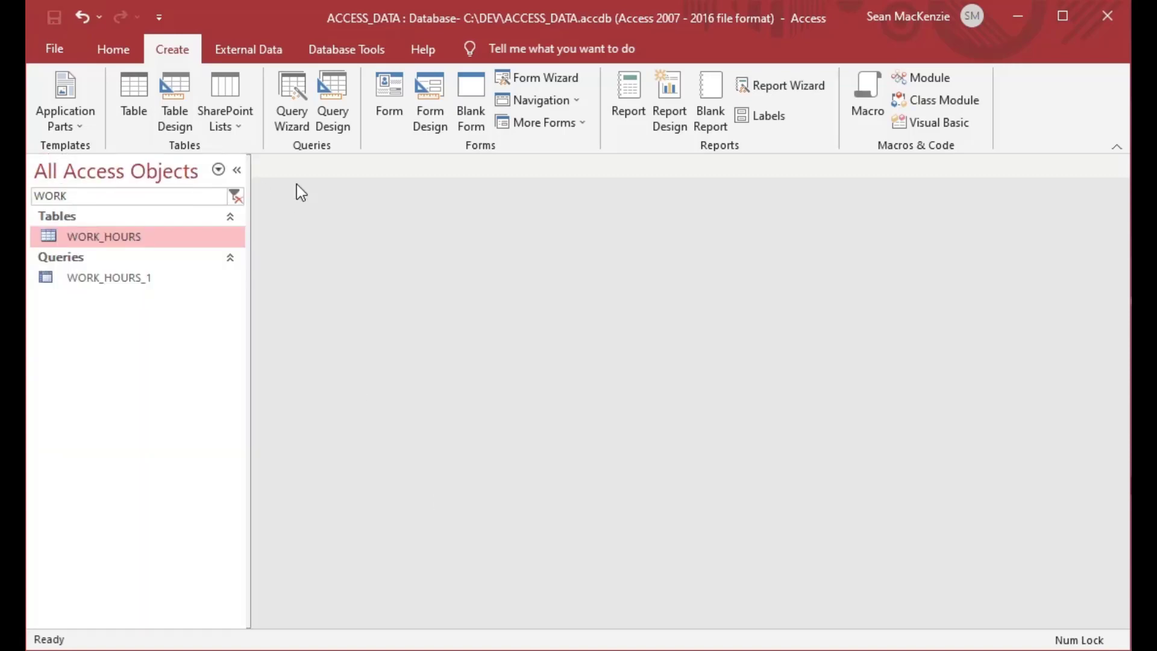
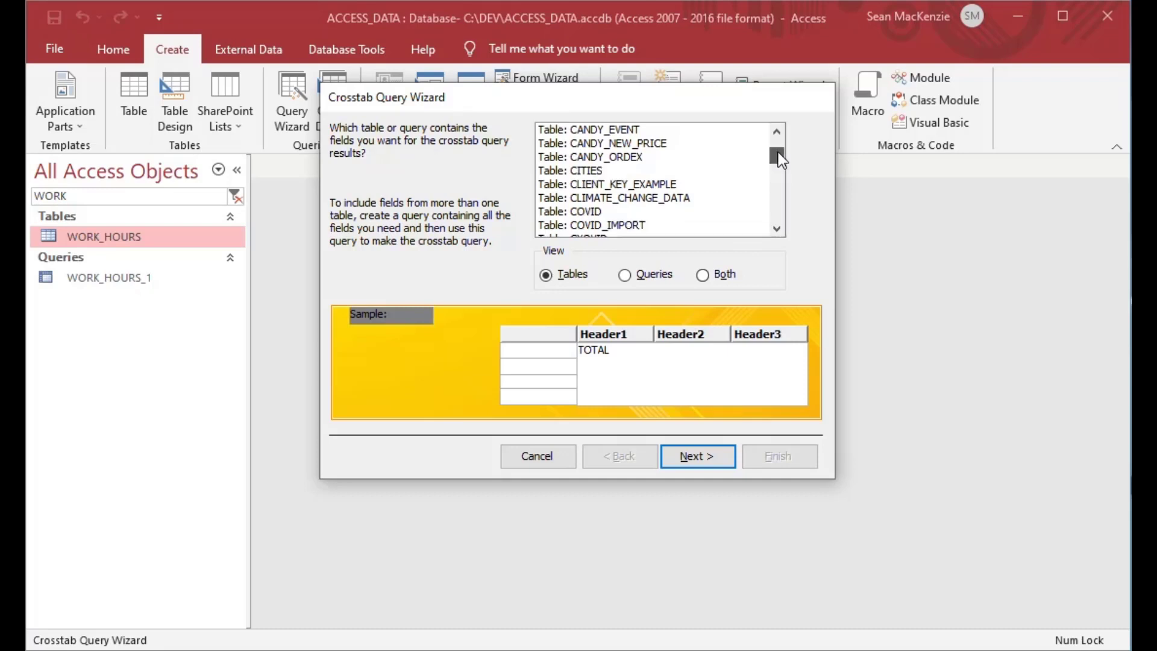
# Base the crosstab query on the WORK_HOURS table, with Company and Employee as its row headings.
pyautogui.click(610, 226)
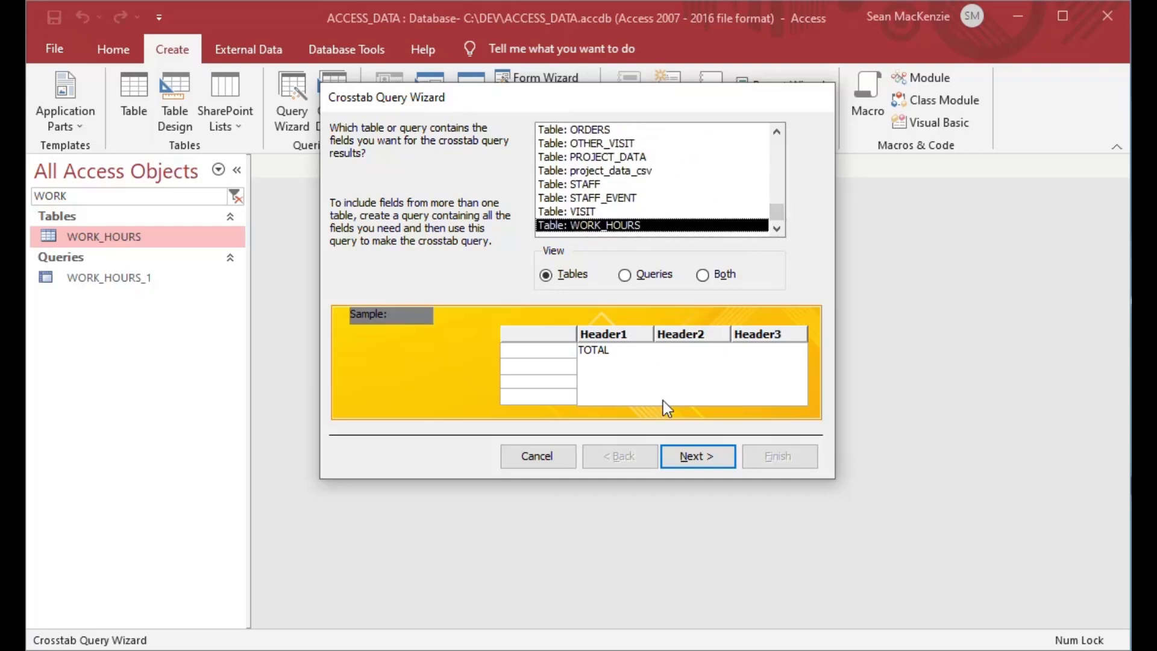
pyautogui.click(687, 457)
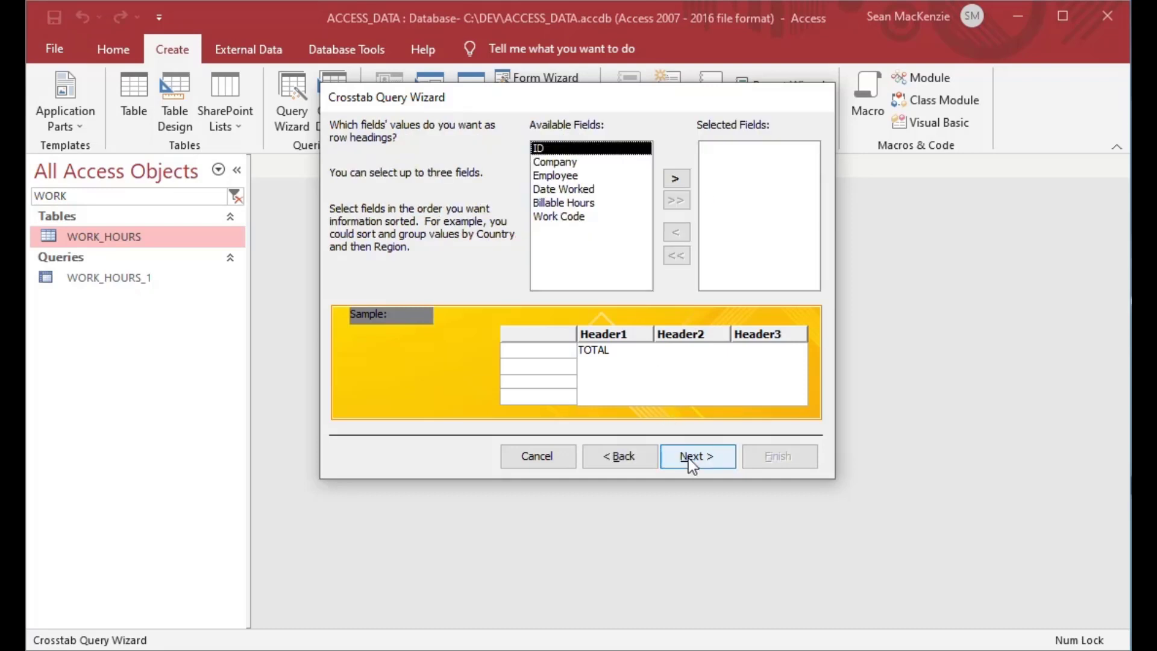
pyautogui.click(556, 163)
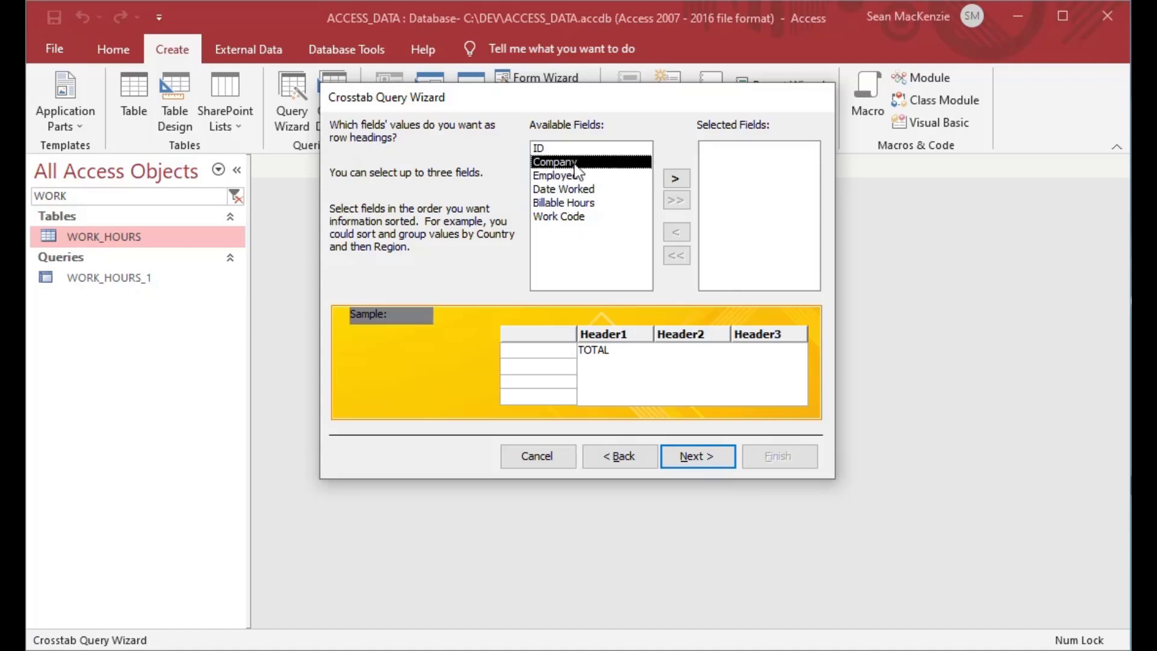
pyautogui.click(676, 179)
pyautogui.click(676, 179)
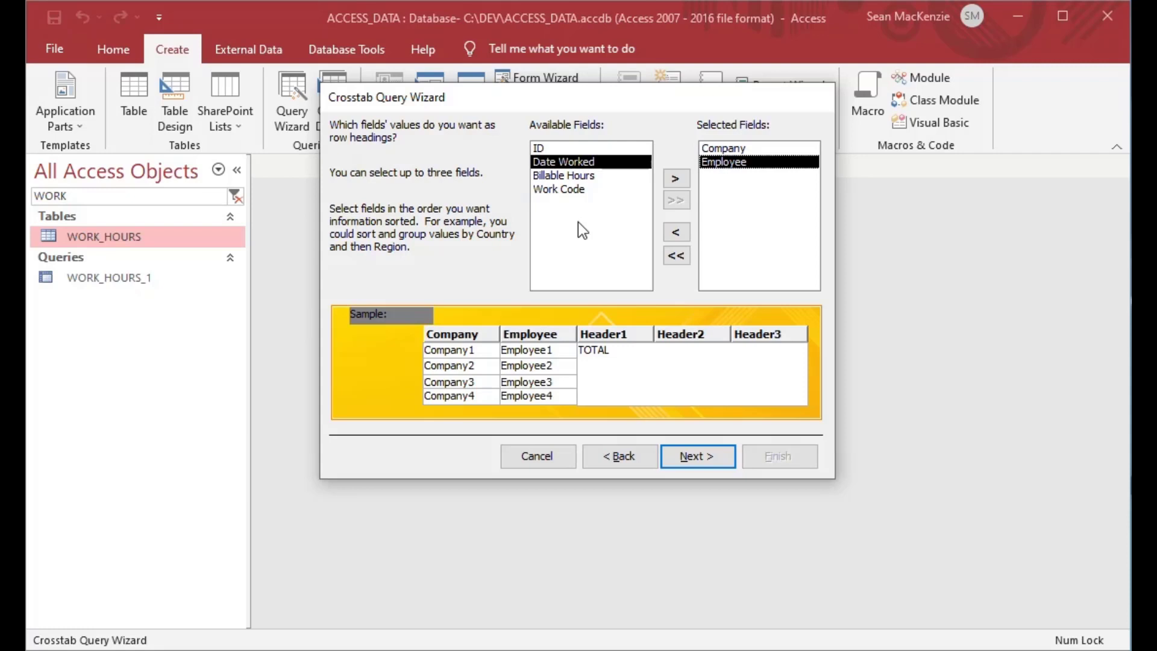
pyautogui.click(697, 456)
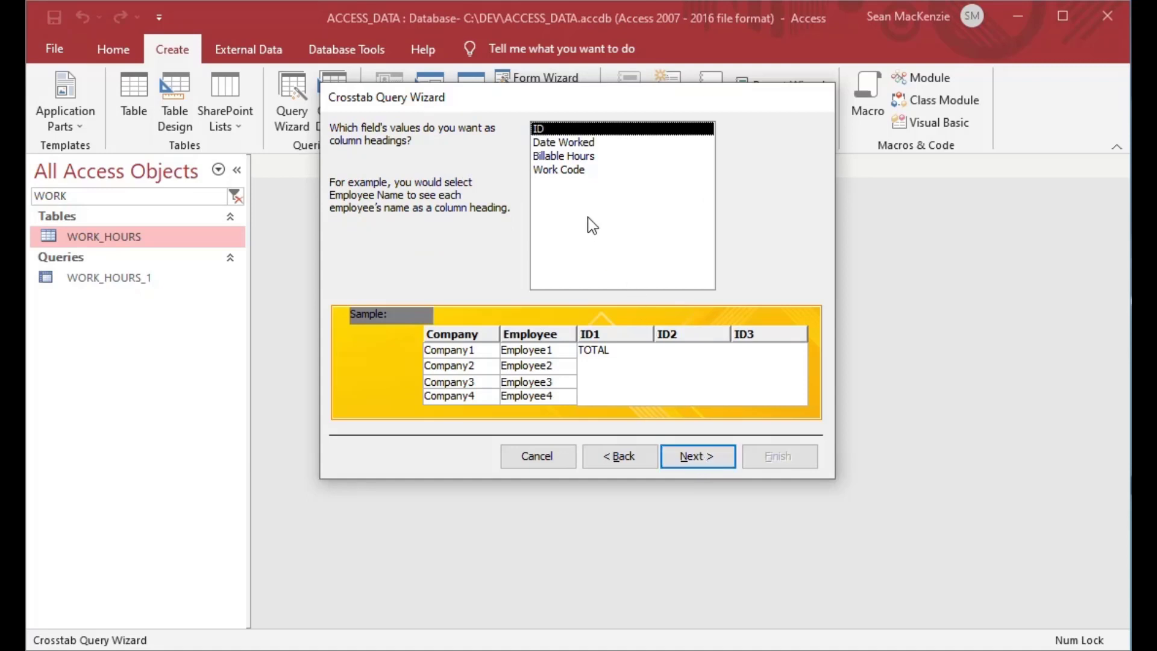
# Use Work Code as the column heading and calculate the Sum of Billable Hours at each intersection.
pyautogui.click(580, 171)
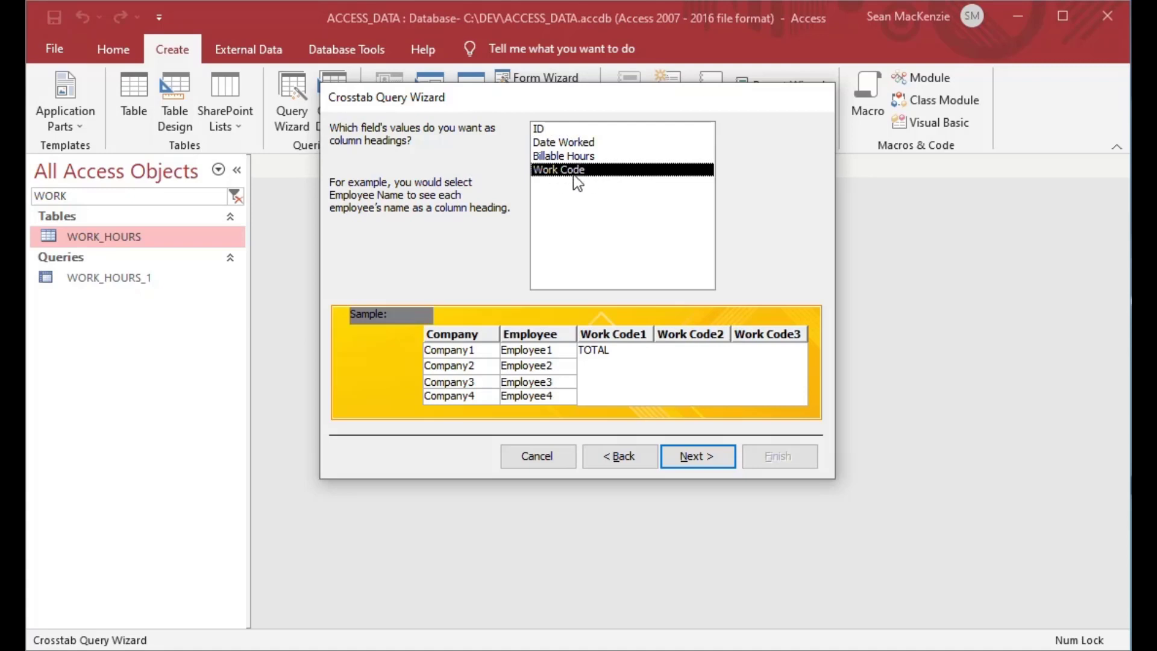
pyautogui.click(706, 461)
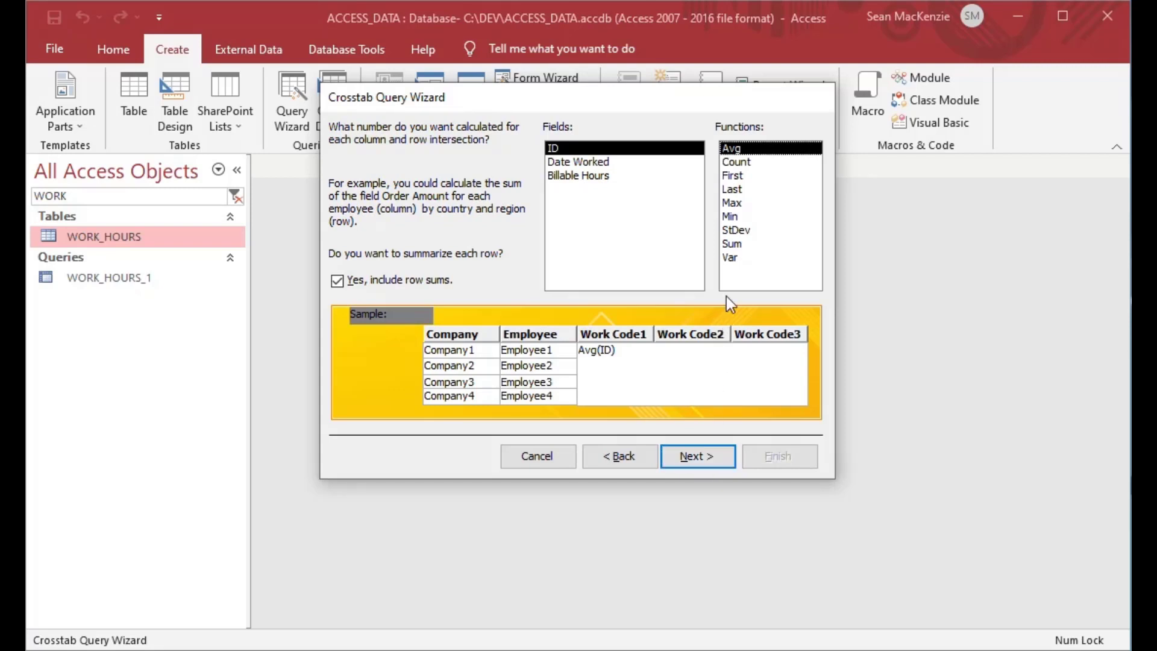
pyautogui.click(600, 177)
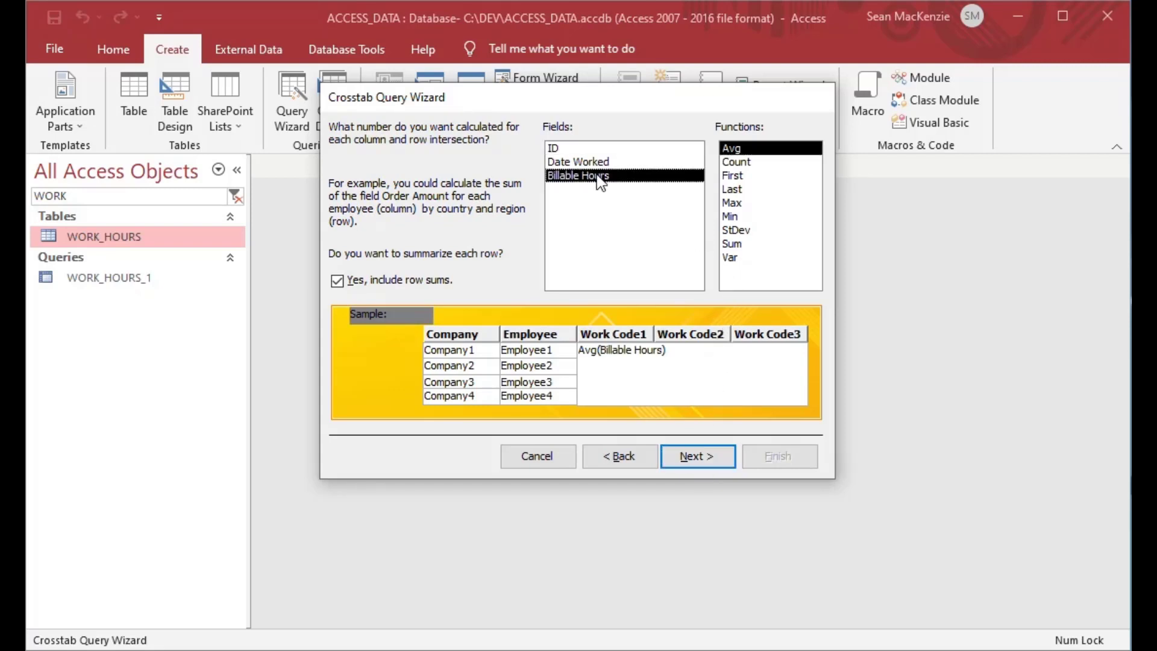
pyautogui.click(742, 242)
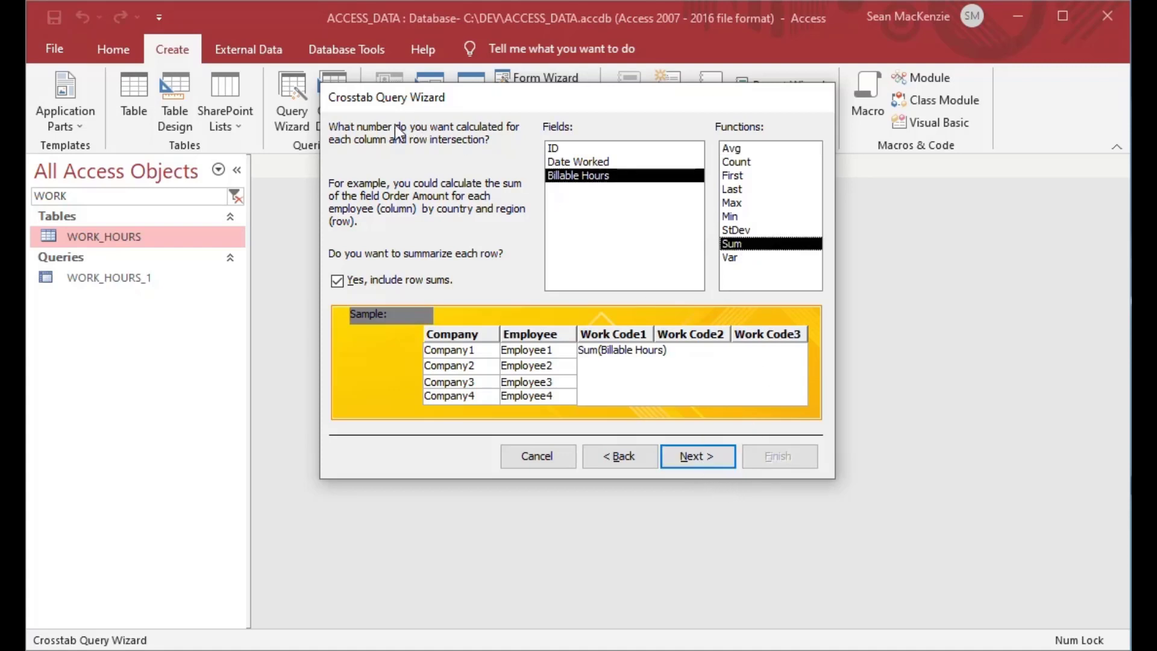
pyautogui.click(692, 457)
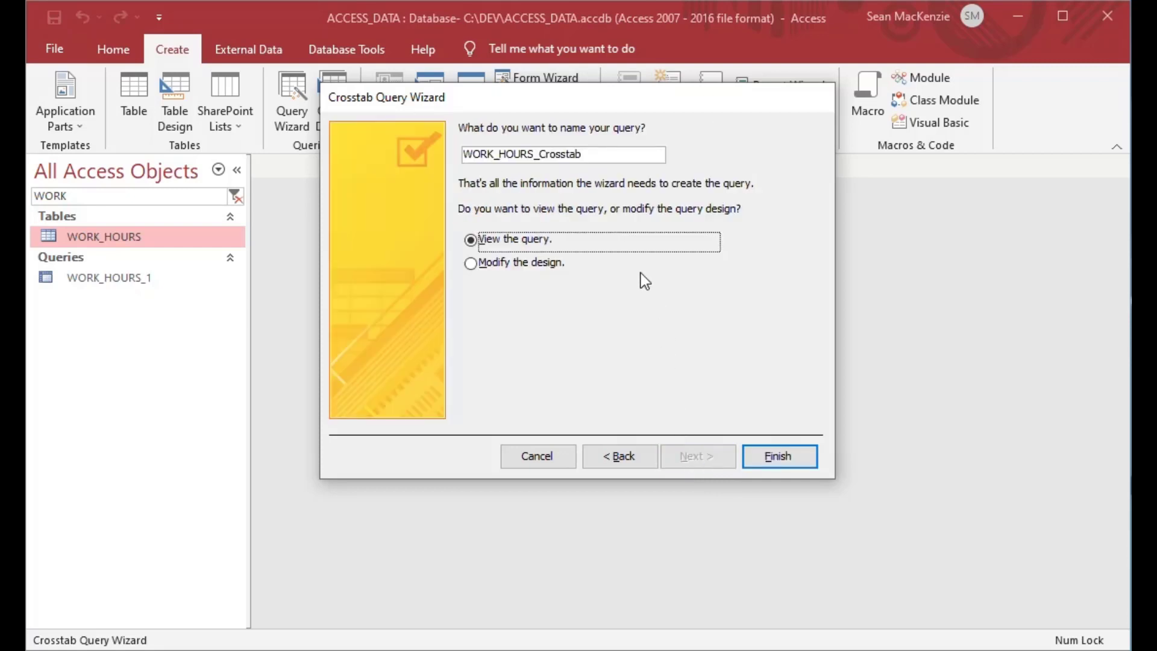
# Name the crosstab query WORK_HOURS_2, finish the wizard to view it, and collapse the list of database objects.
pyautogui.click(604, 155)
pyautogui.press('BackSpace')
pyautogui.press('BackSpace')
pyautogui.press('BackSpace')
pyautogui.press('BackSpace')
pyautogui.press('BackSpace')
pyautogui.press('BackSpace')
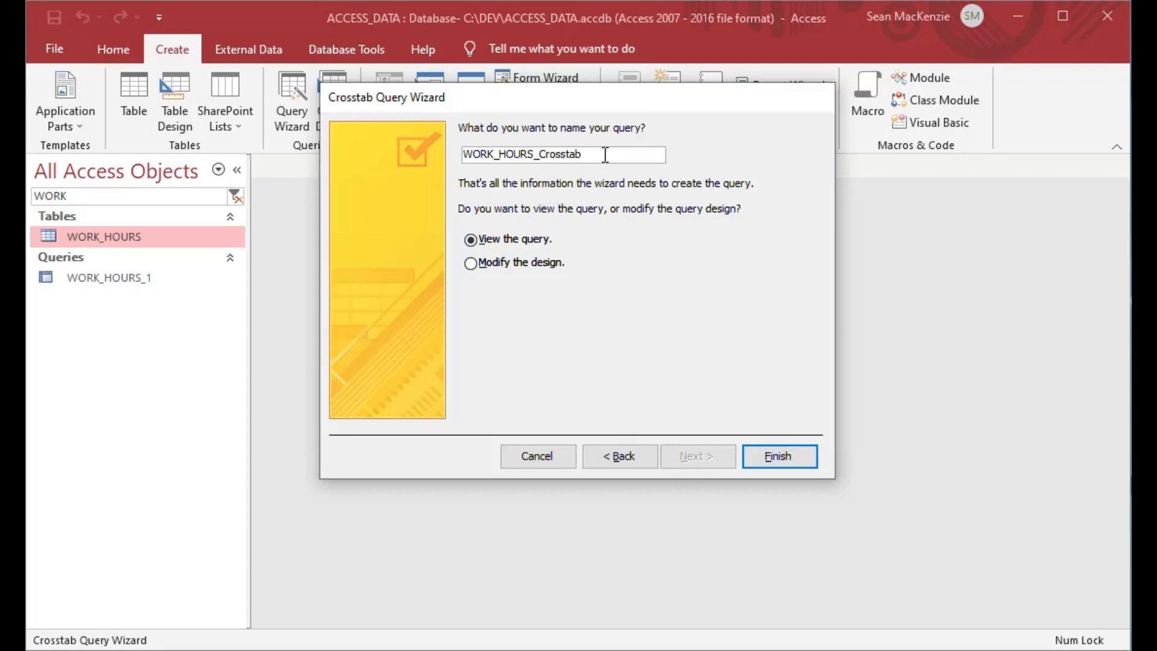
pyautogui.press('BackSpace')
pyautogui.press('BackSpace')
pyautogui.write('2')
pyautogui.click(784, 456)
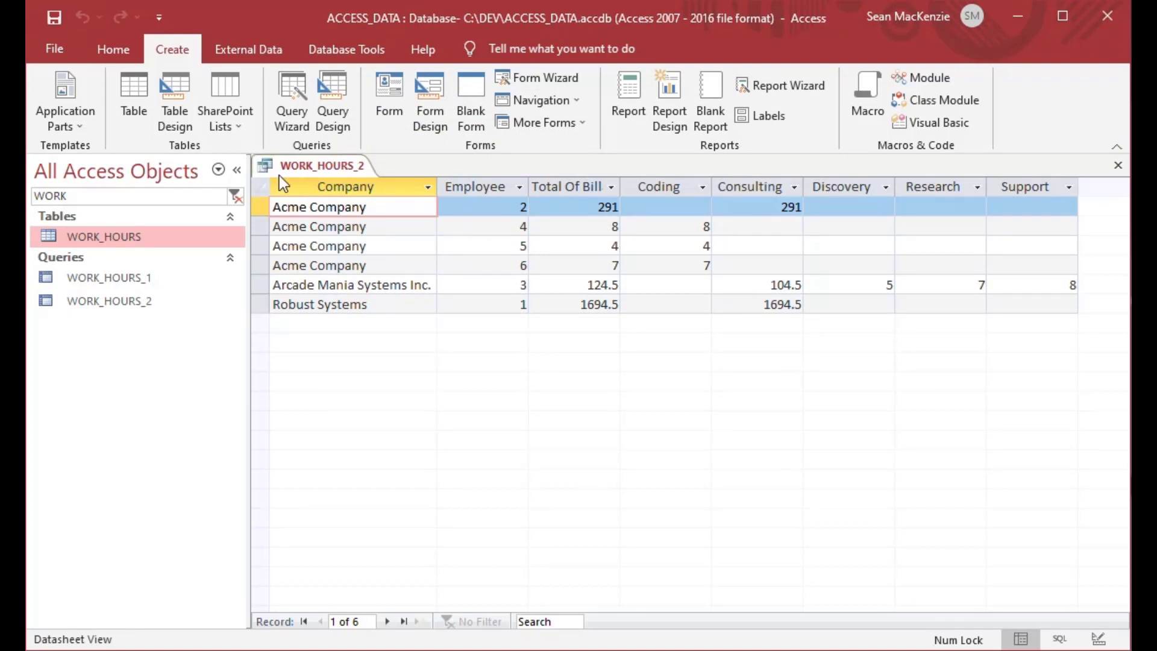
pyautogui.click(237, 170)
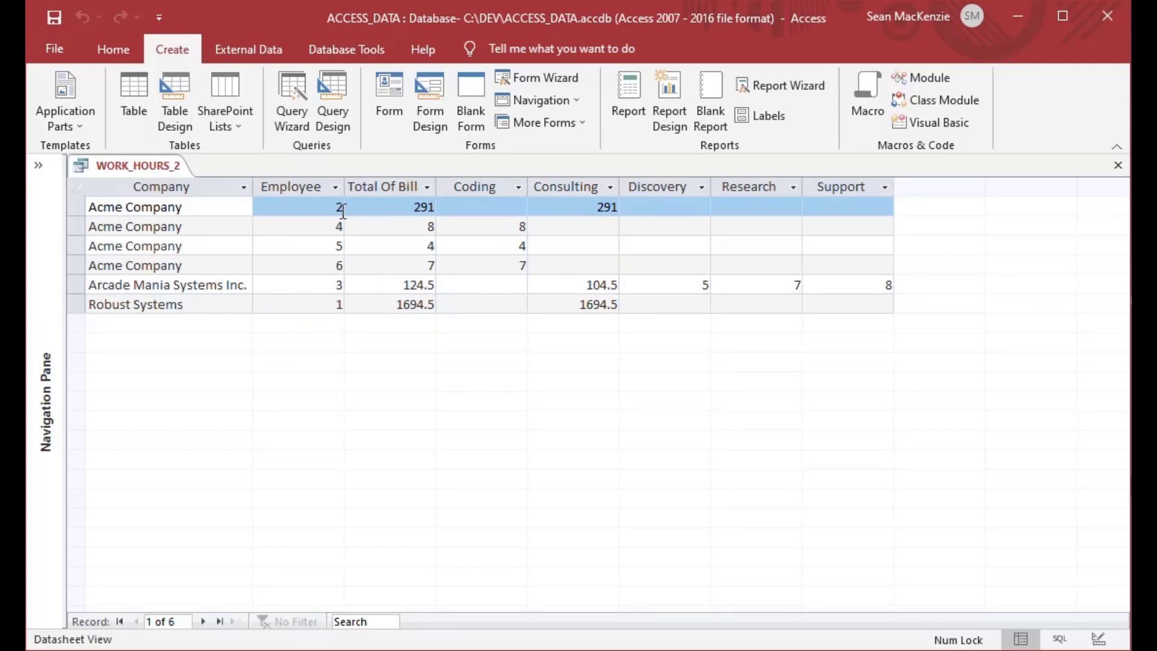
# Examine the total and per-work-code billable hours of Acme Company's employees in the WORK_HOURS_2 crosstab.
pyautogui.doubleClick(387, 206)
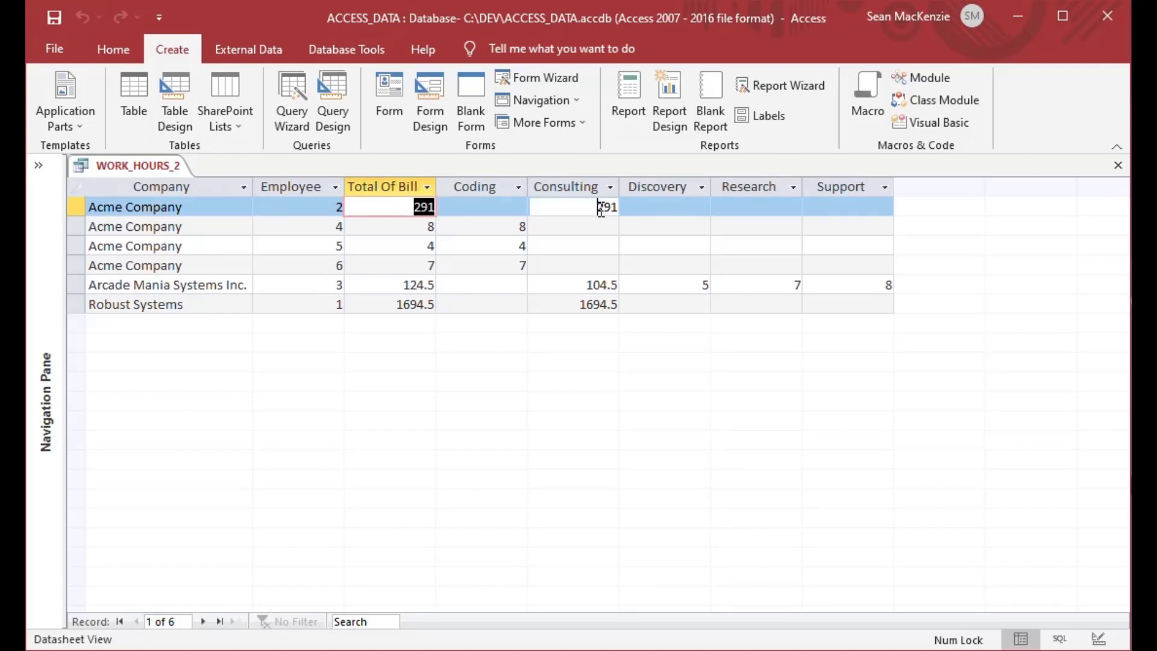
pyautogui.doubleClick(600, 207)
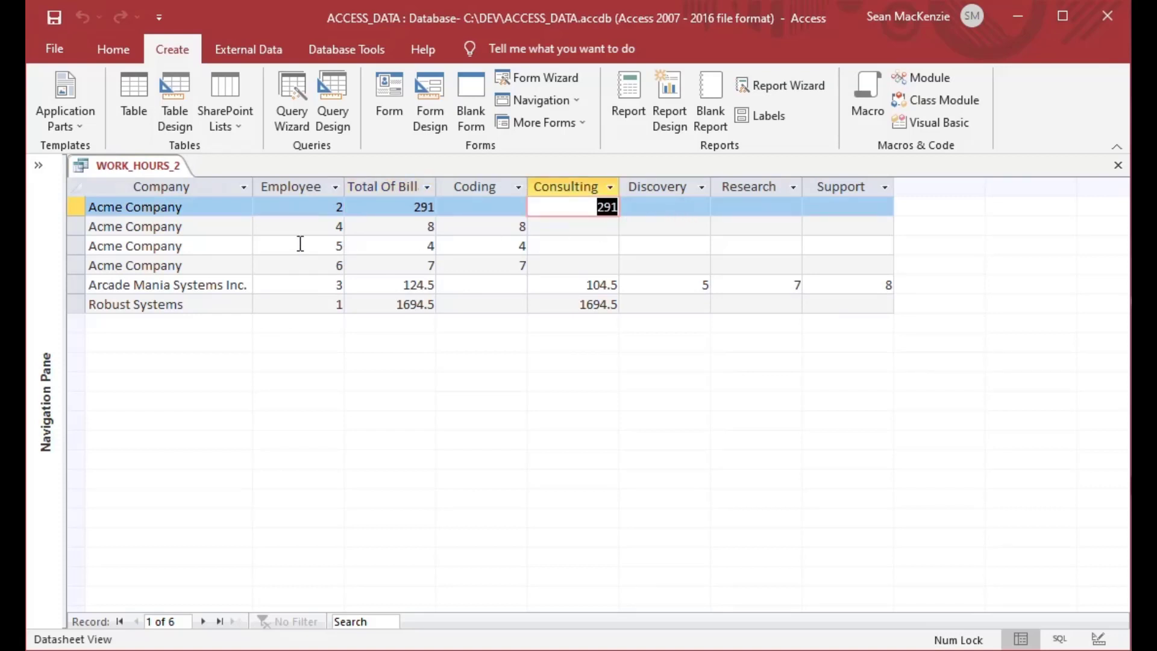
pyautogui.doubleClick(324, 227)
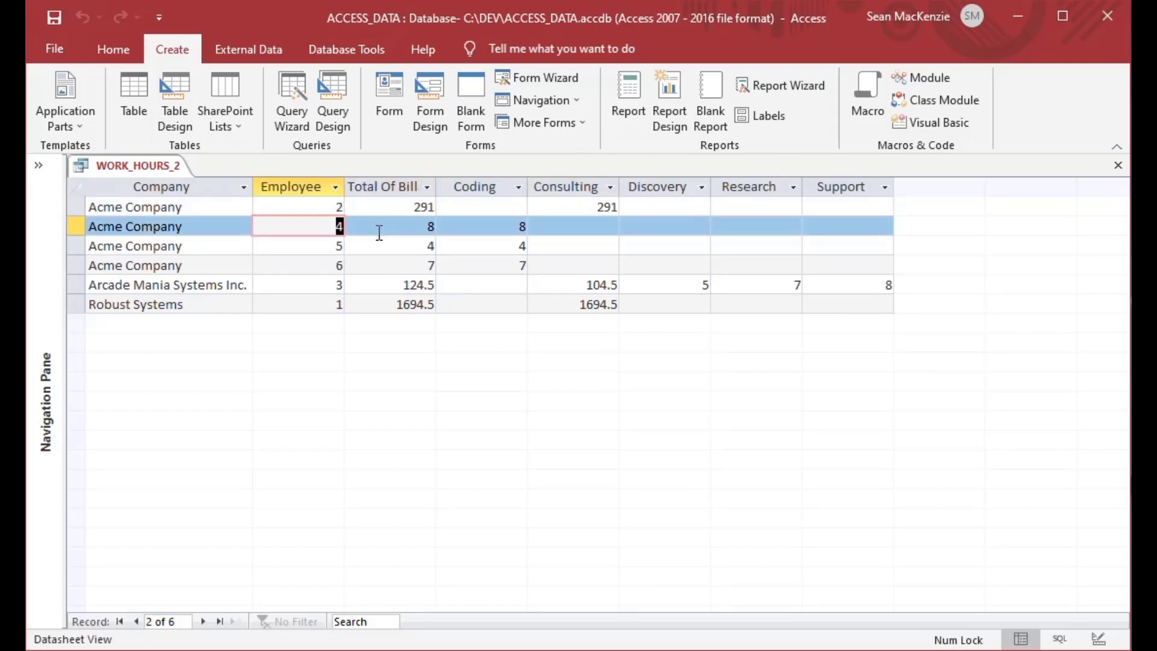
pyautogui.doubleClick(415, 228)
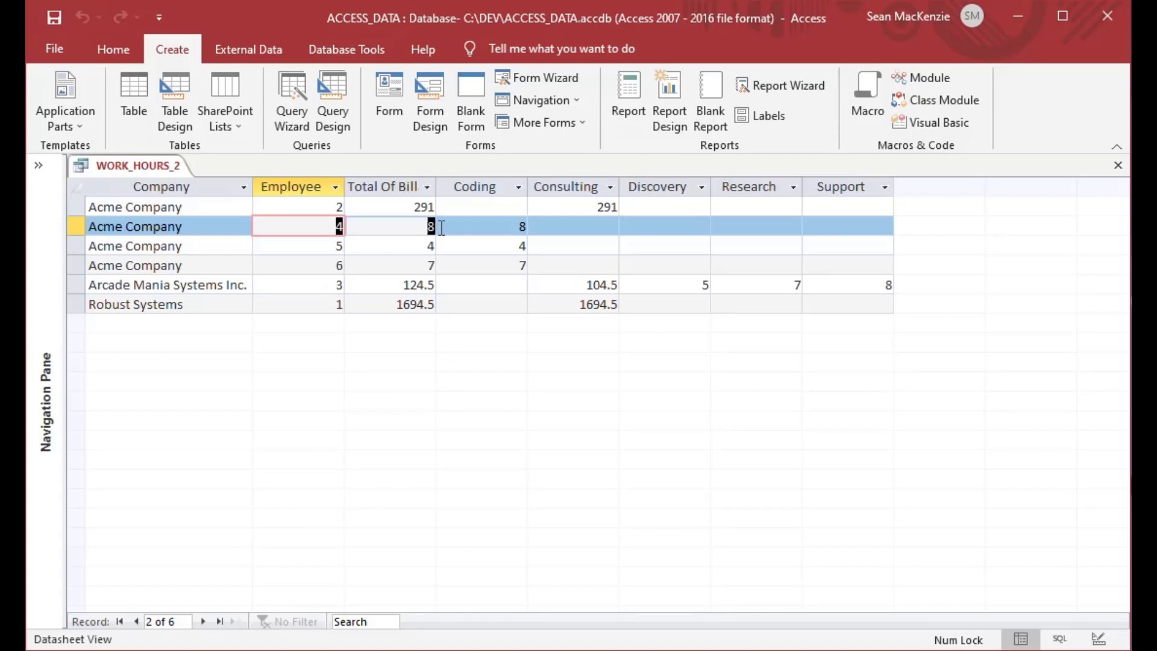
pyautogui.doubleClick(492, 227)
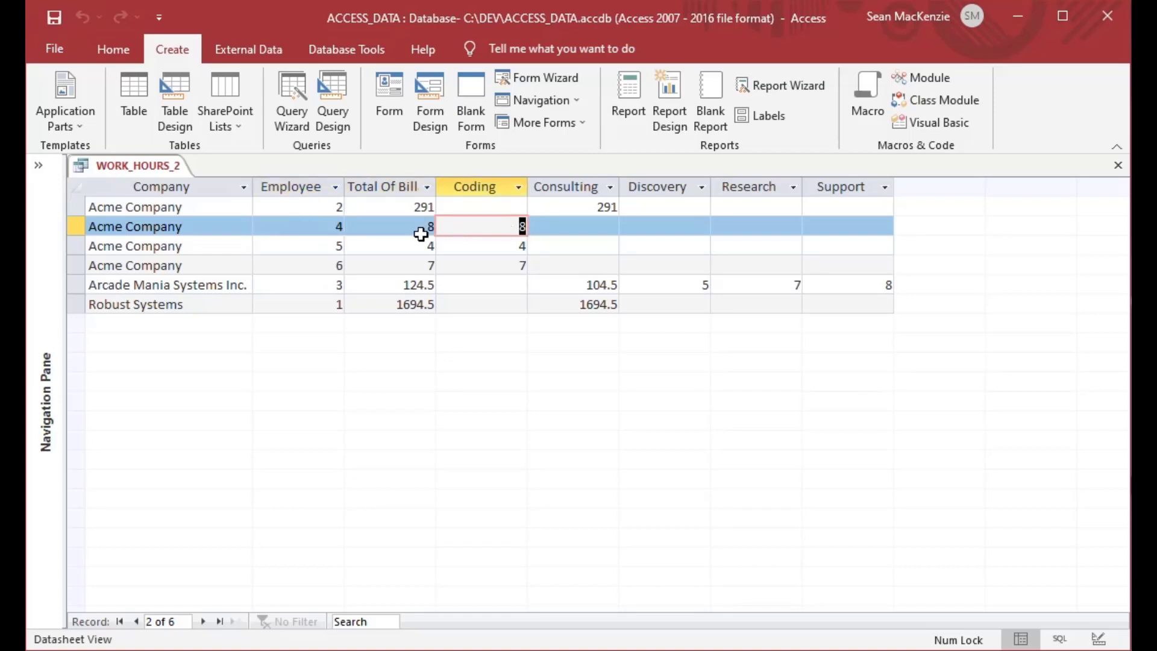
pyautogui.doubleClick(325, 247)
pyautogui.doubleClick(415, 246)
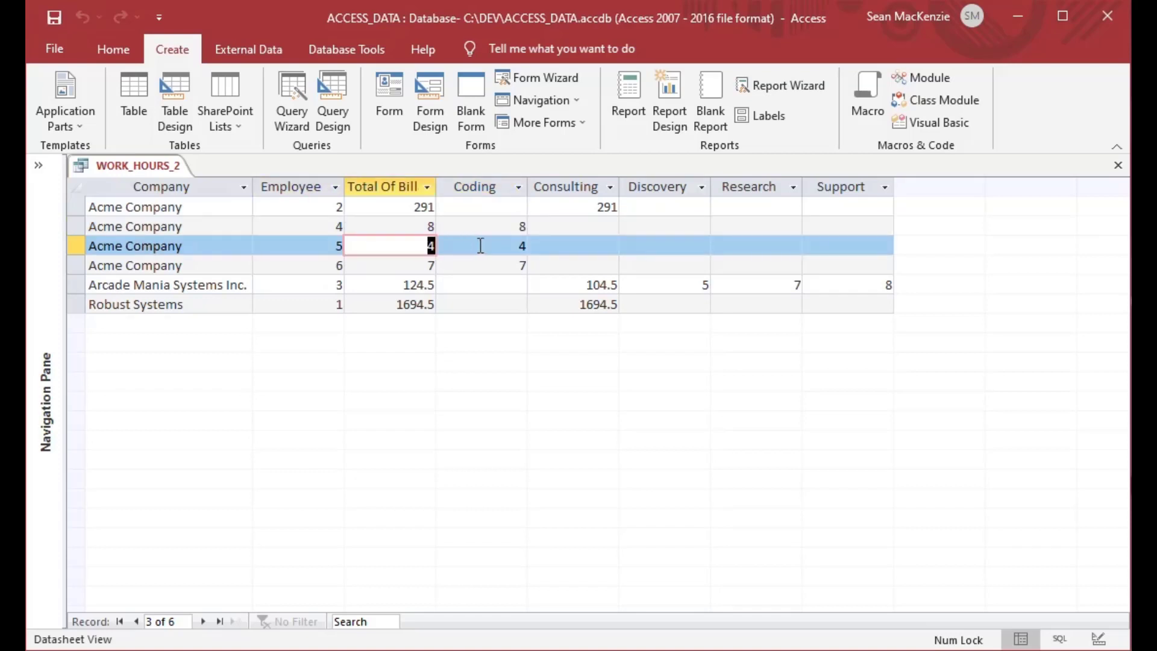
pyautogui.doubleClick(482, 245)
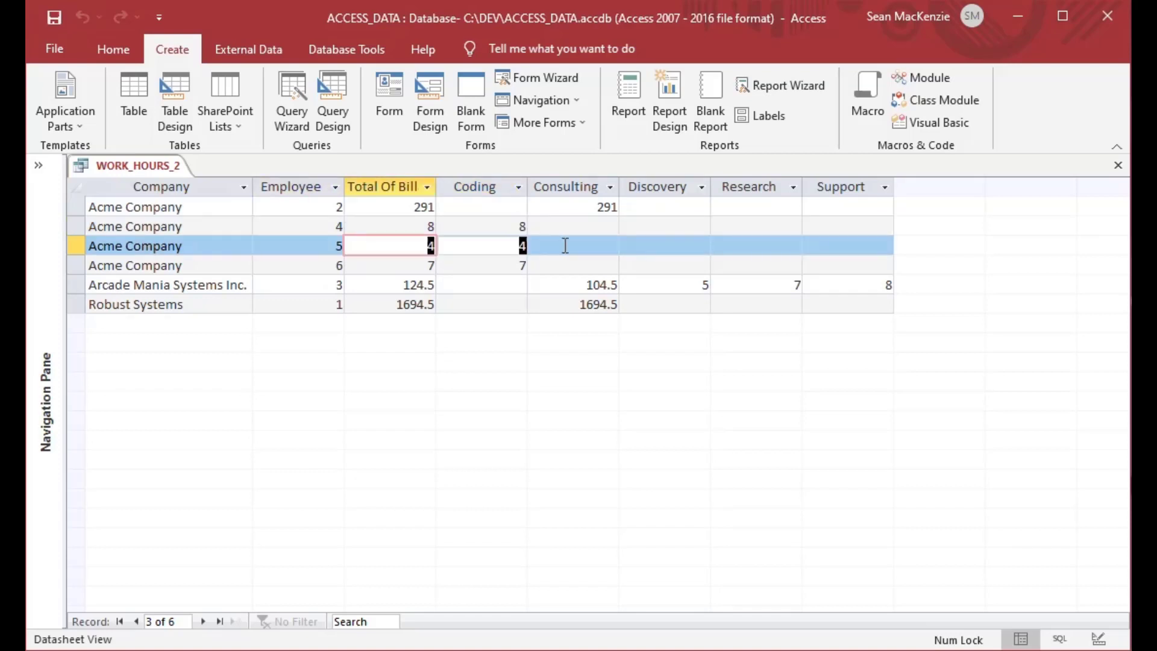
# Examine the billable hours by work code for the Arcade Mania Systems Inc. and Robust Systems employees.
pyautogui.doubleClick(307, 285)
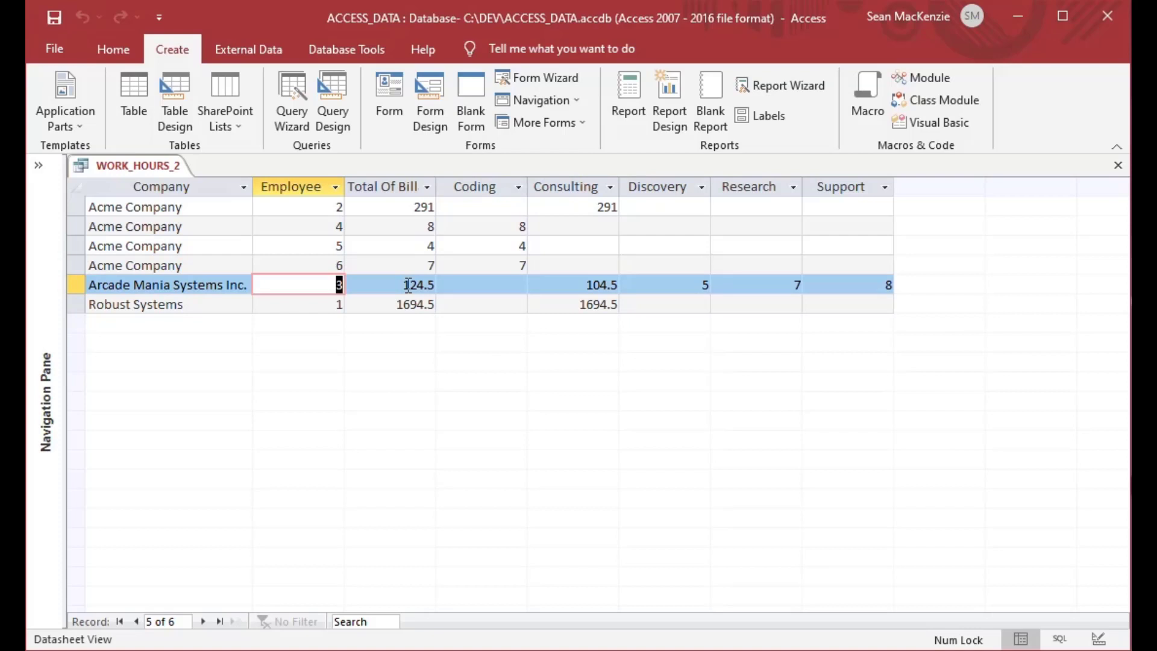
pyautogui.doubleClick(408, 285)
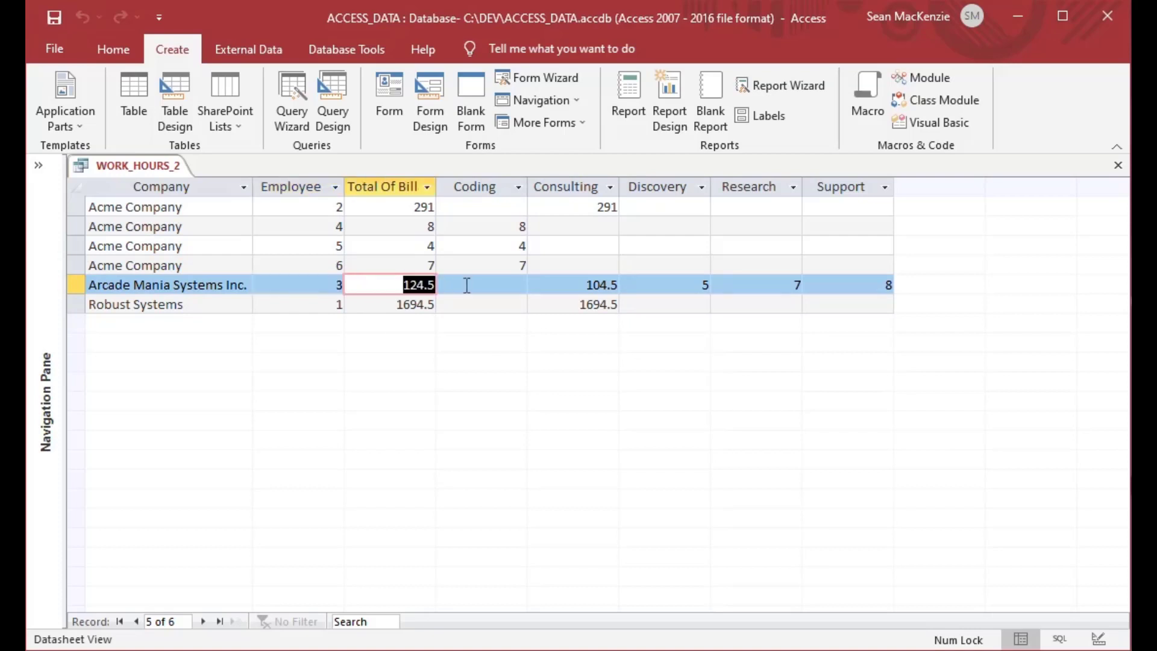
pyautogui.doubleClick(575, 291)
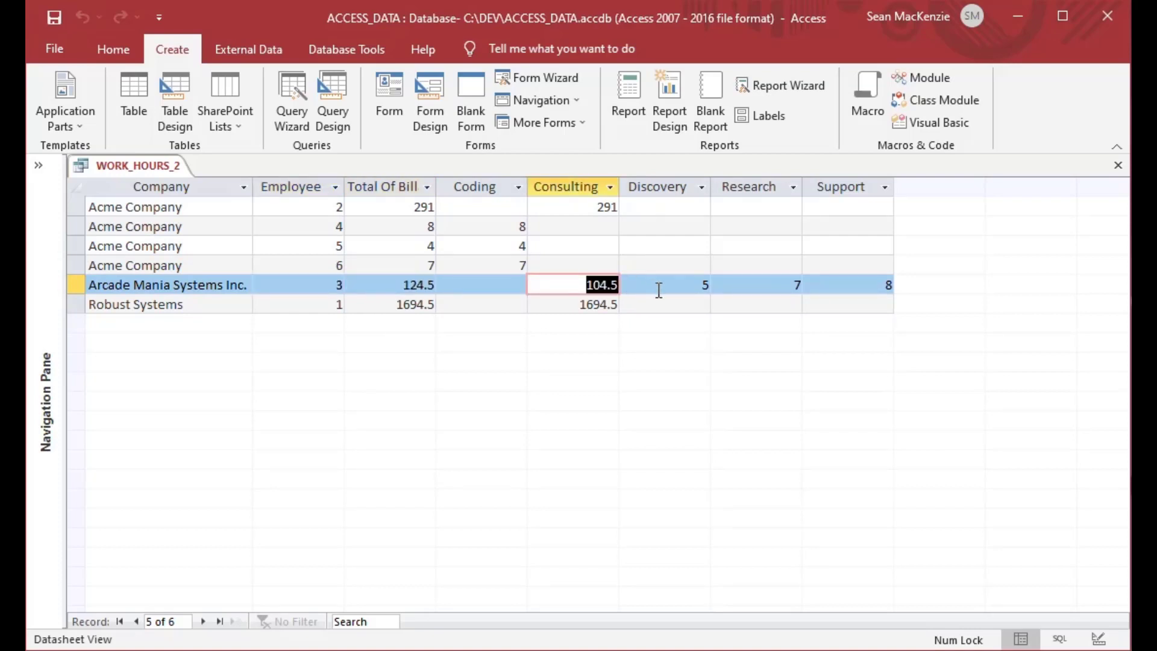
pyautogui.doubleClick(682, 289)
pyautogui.doubleClick(779, 288)
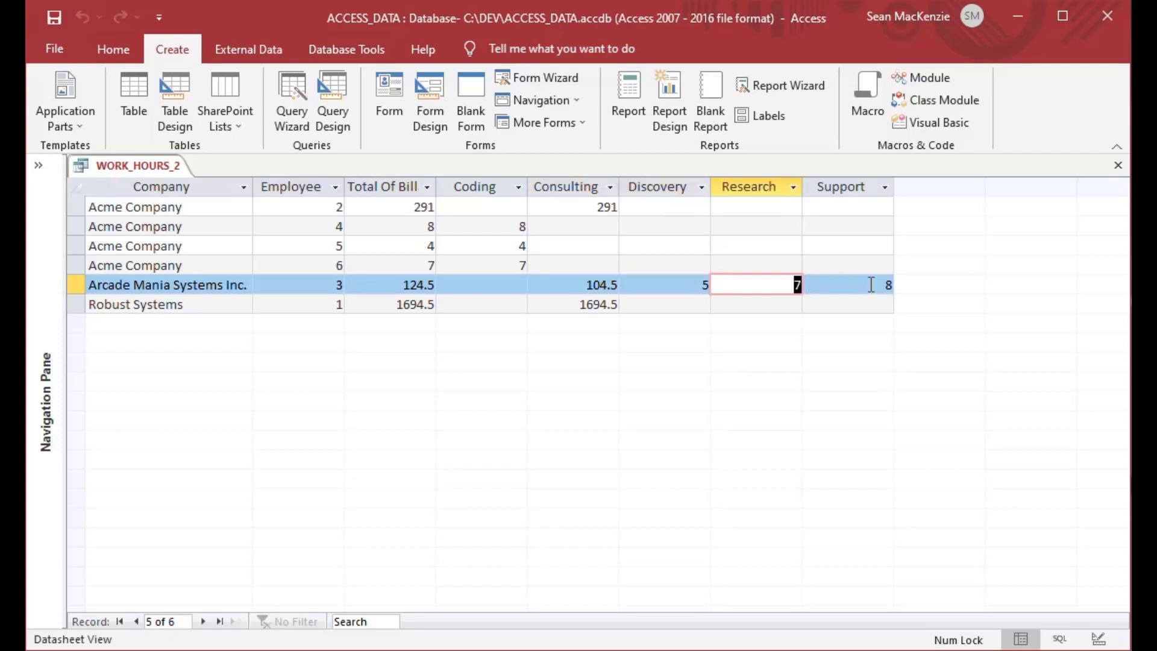
pyautogui.doubleClick(871, 284)
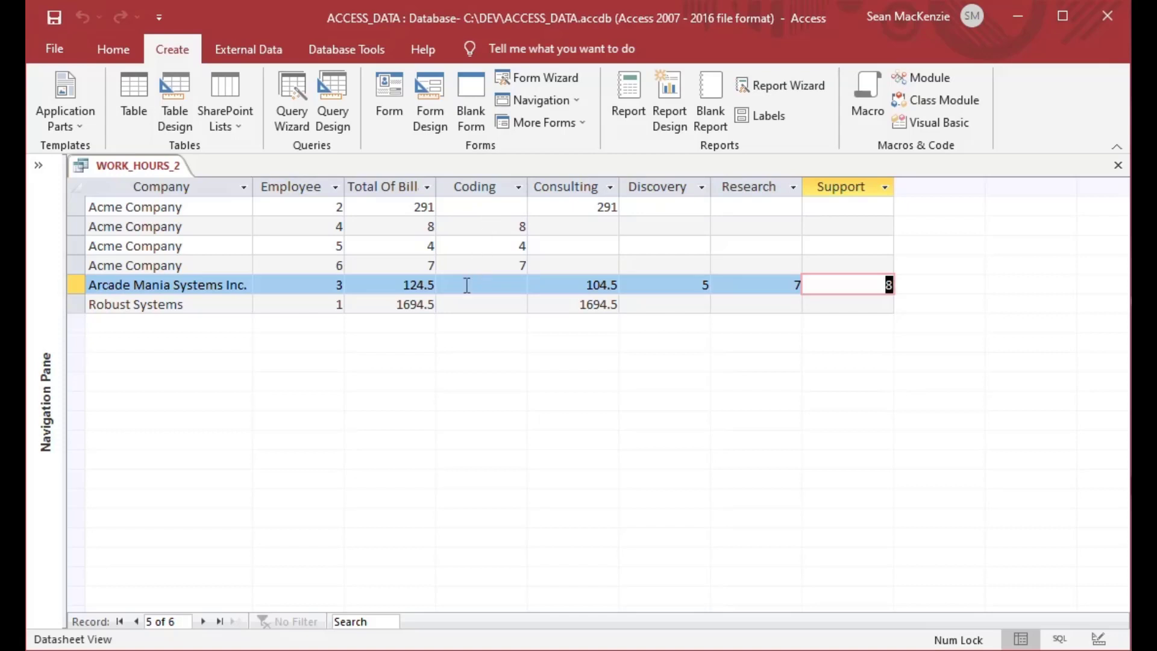
pyautogui.doubleClick(330, 305)
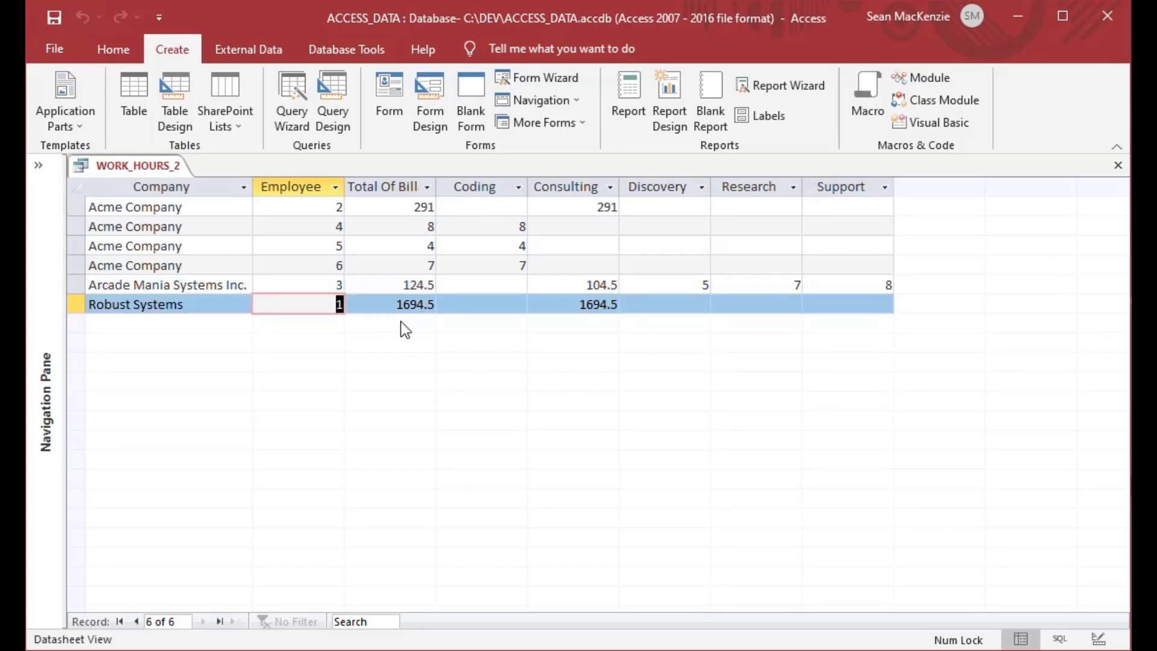
pyautogui.press('Tab')
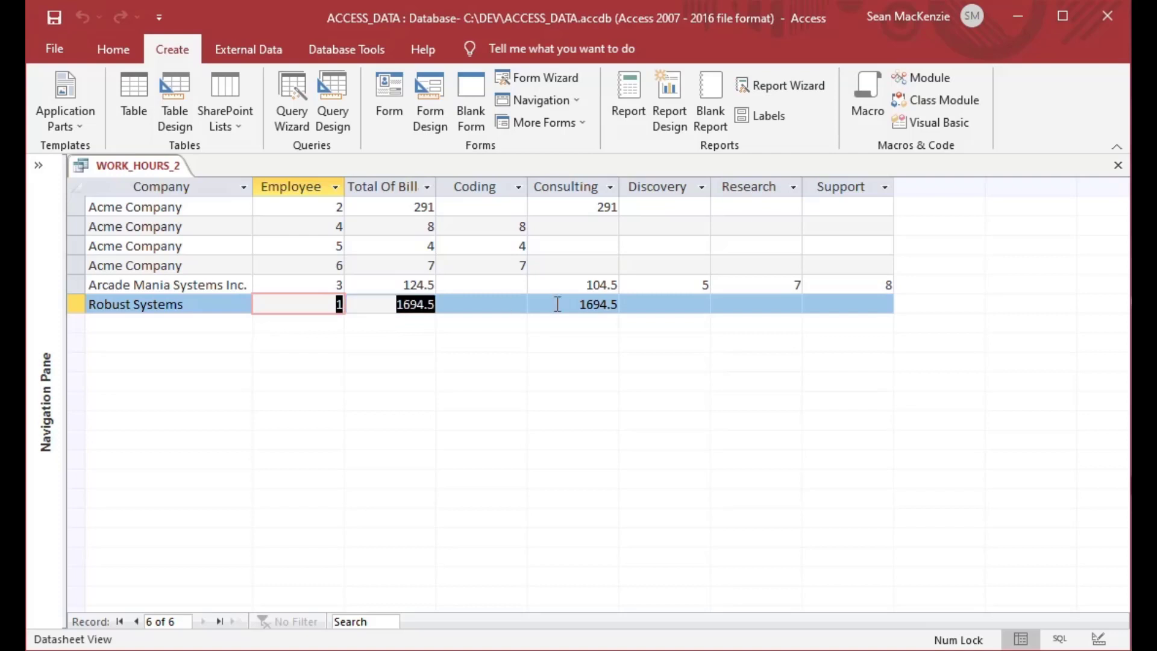
pyautogui.press('Tab')
pyautogui.press('Tab')
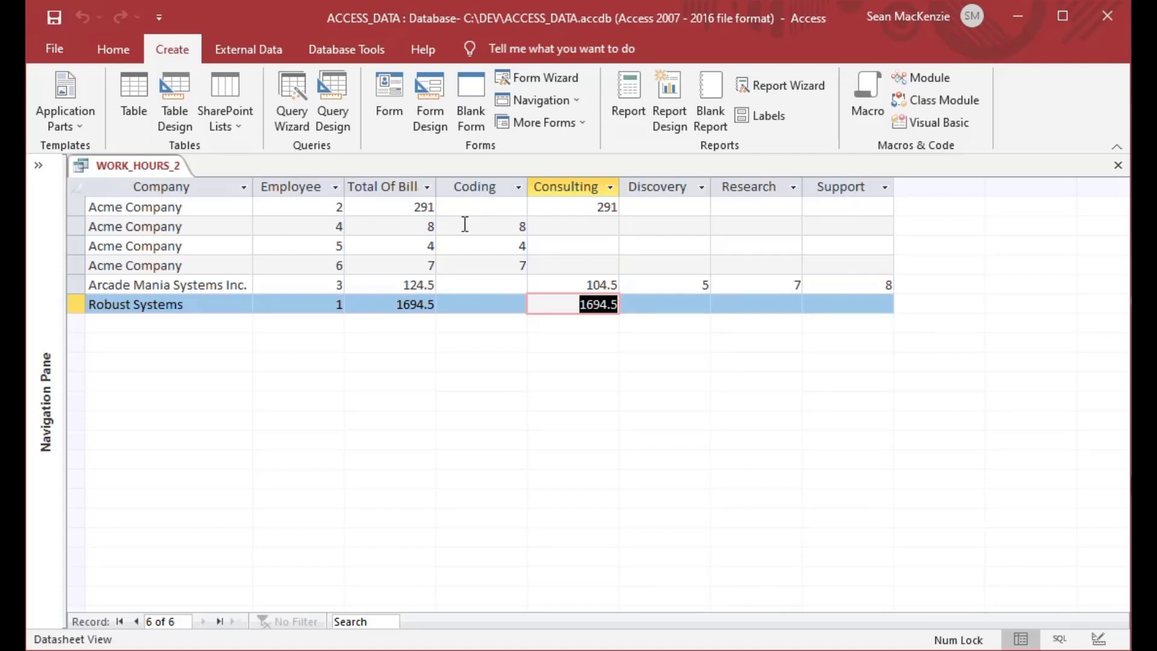
# Close the WORK_HOURS_2 query and start another crosstab query based on the WORK_HOURS table.
pyautogui.click(1118, 165)
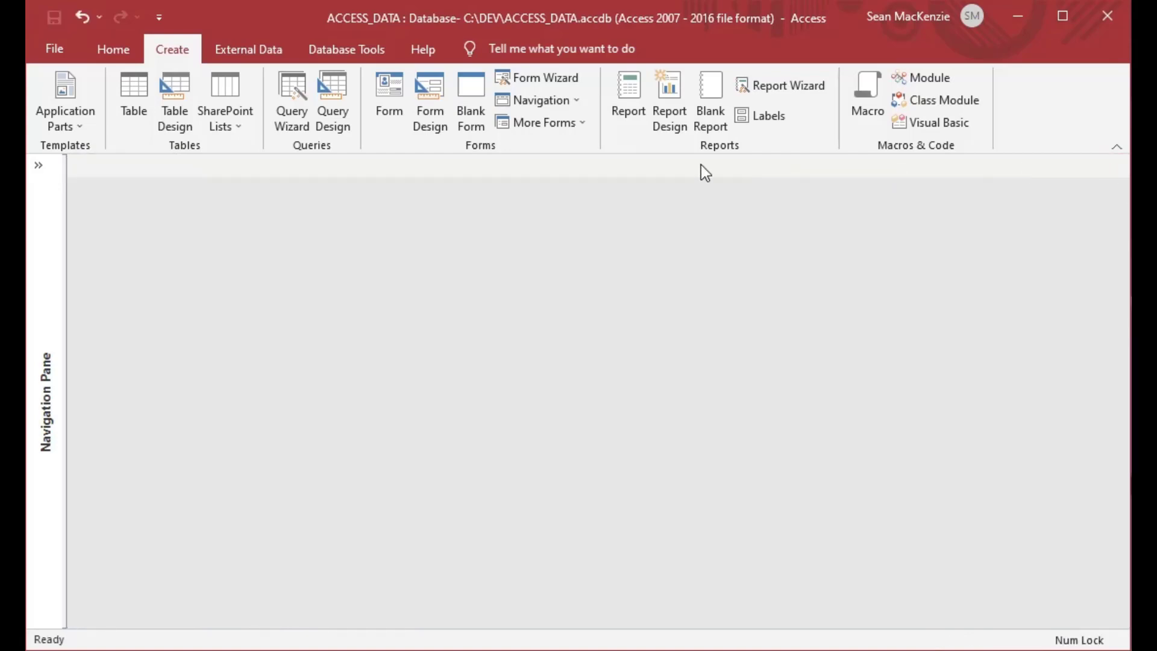
pyautogui.click(287, 102)
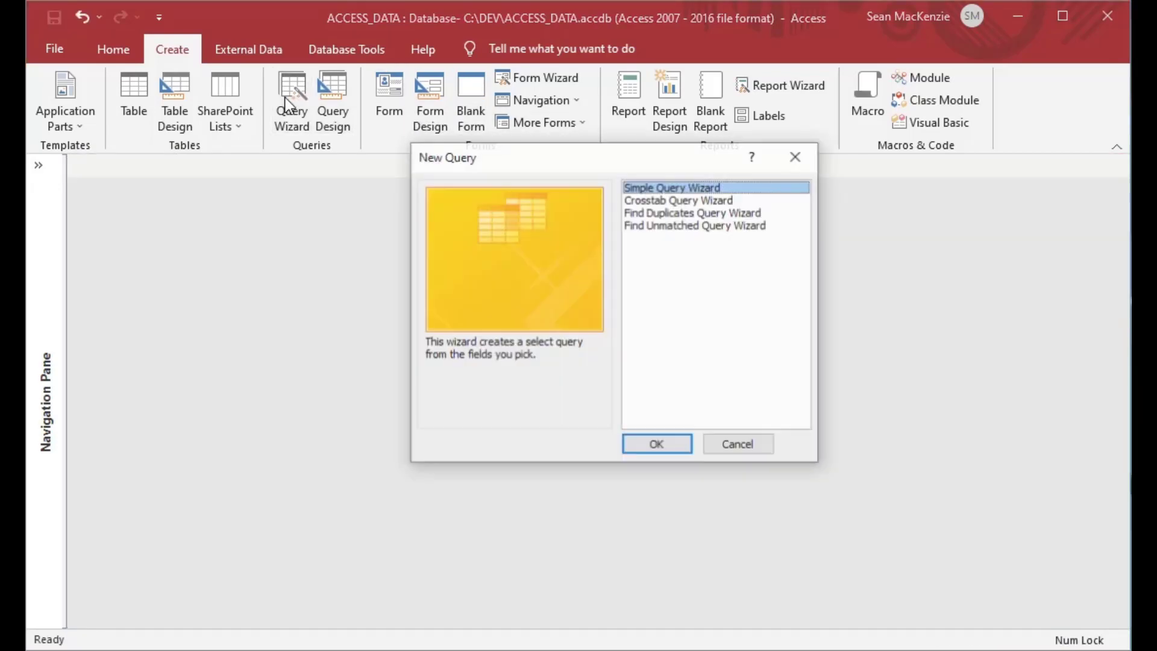
pyautogui.click(677, 200)
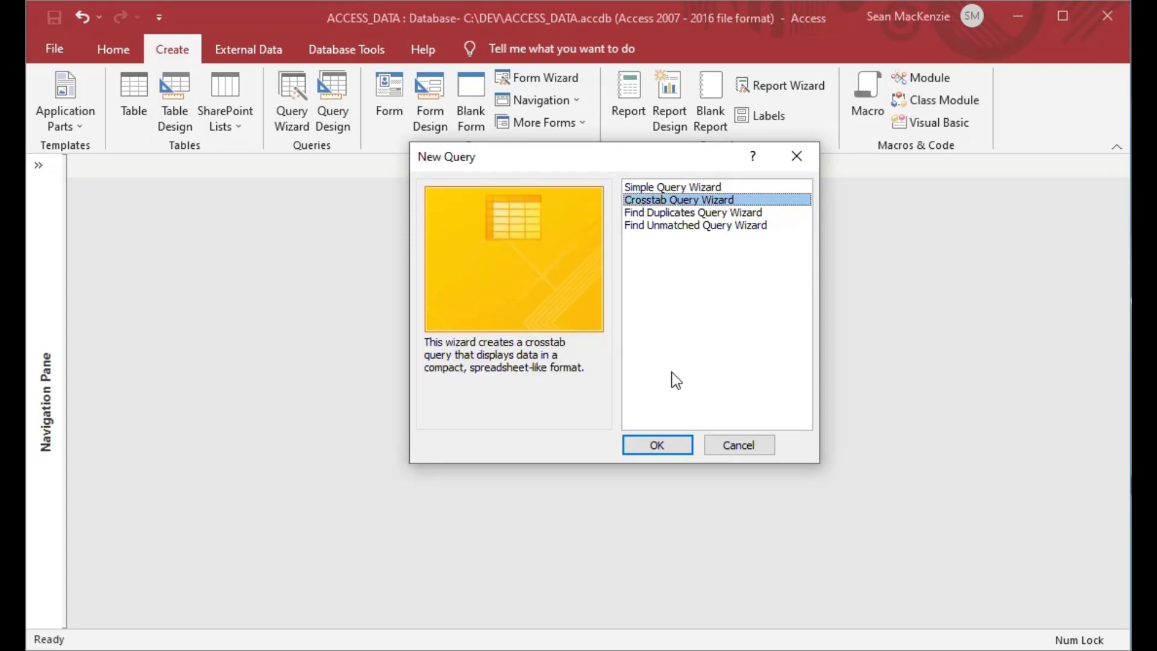
pyautogui.click(655, 445)
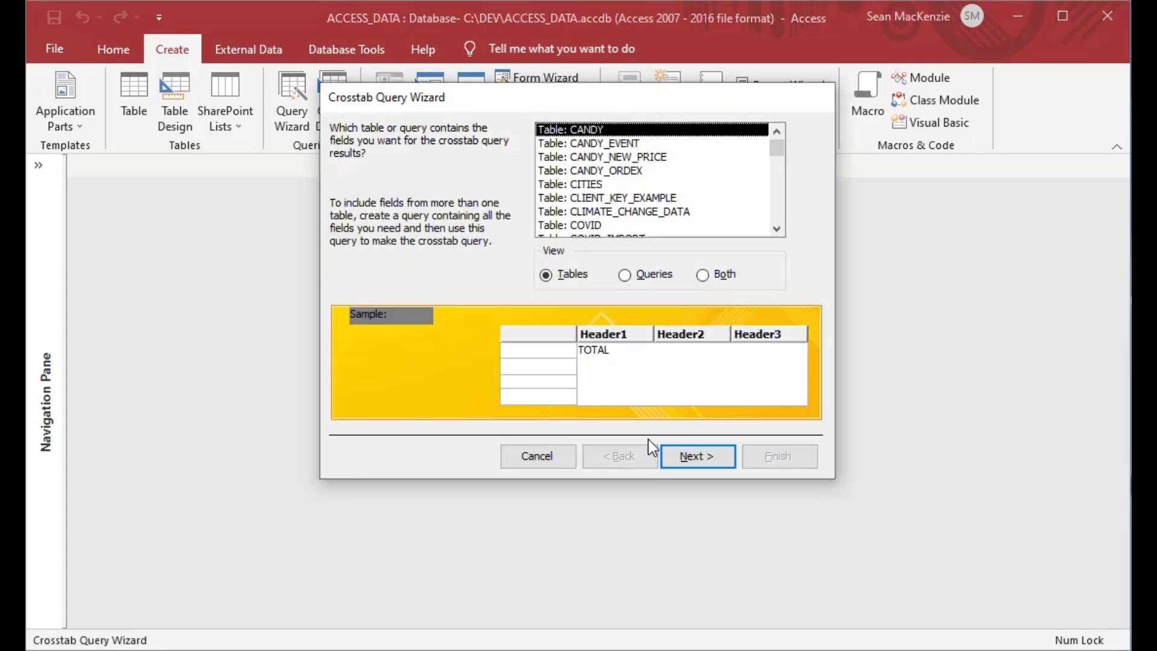
pyautogui.moveTo(778, 147); pyautogui.dragTo(778, 218)
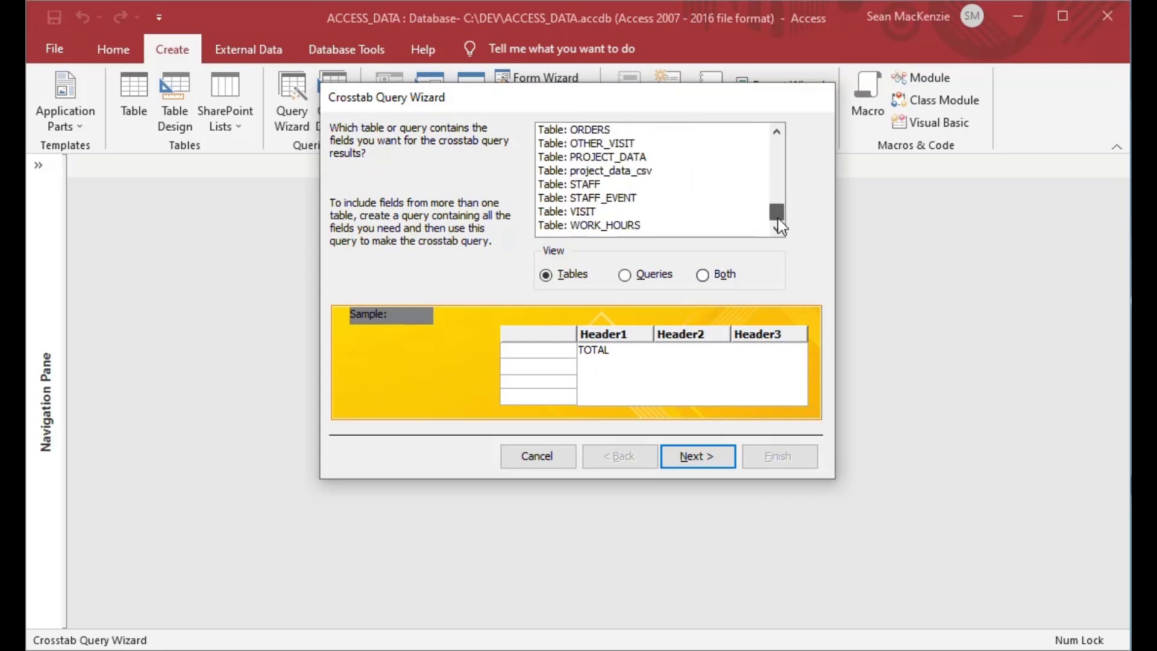
pyautogui.click(618, 230)
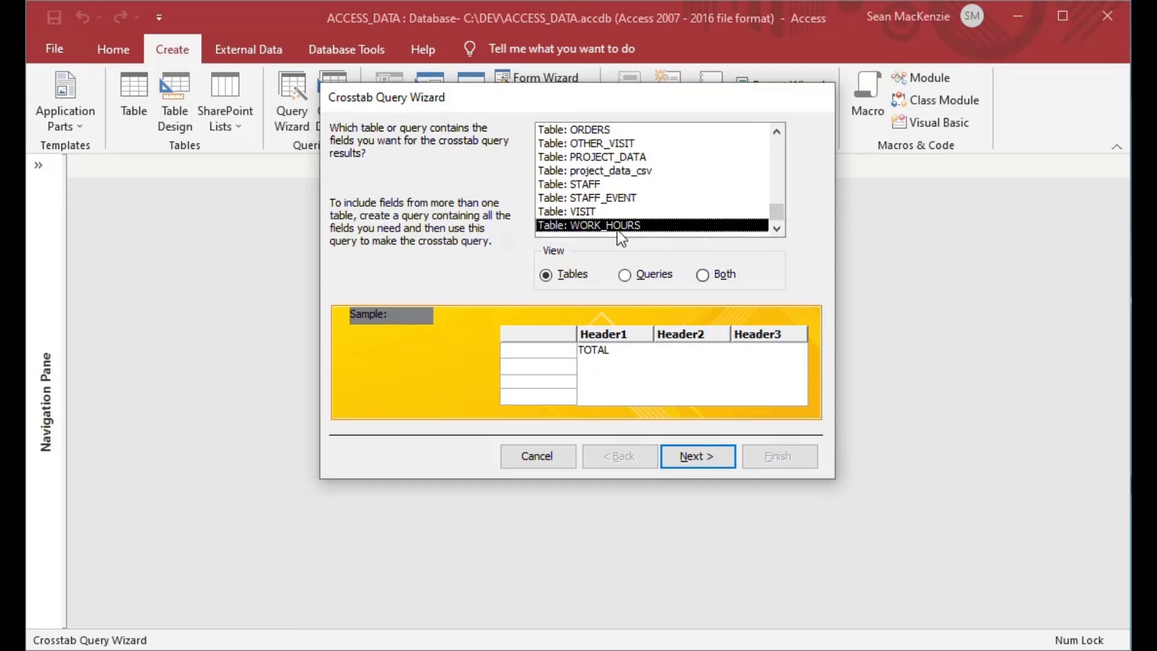
pyautogui.click(699, 457)
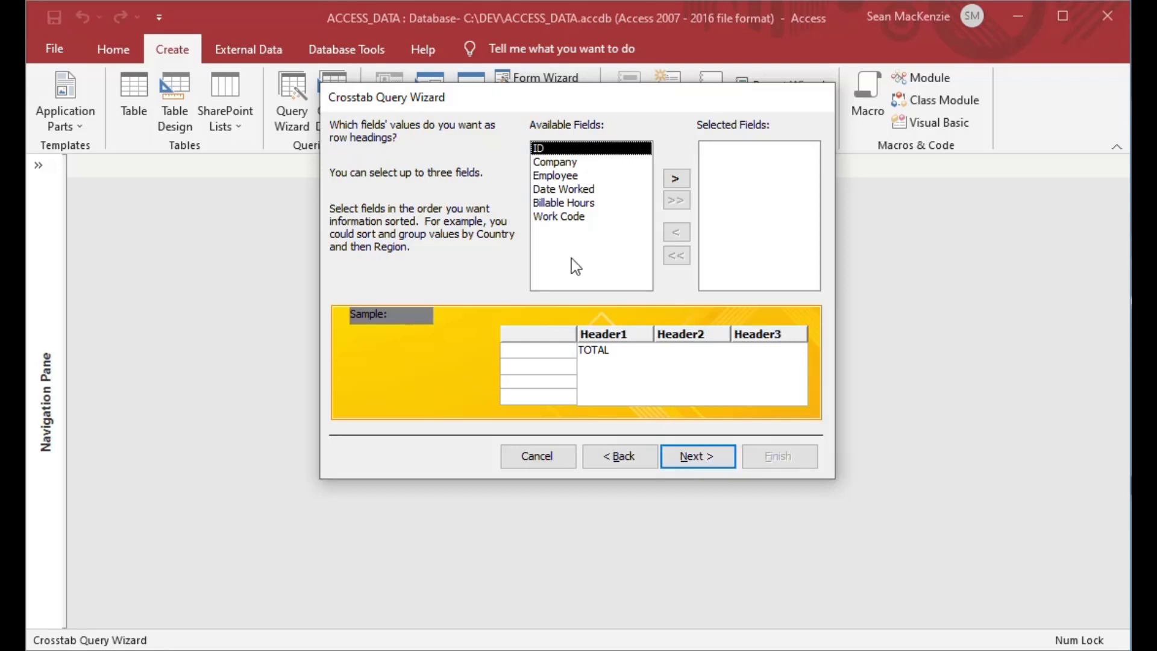
# Use Company as the row heading and Date Worked as the column heading, grouped by quarter.
pyautogui.click(559, 163)
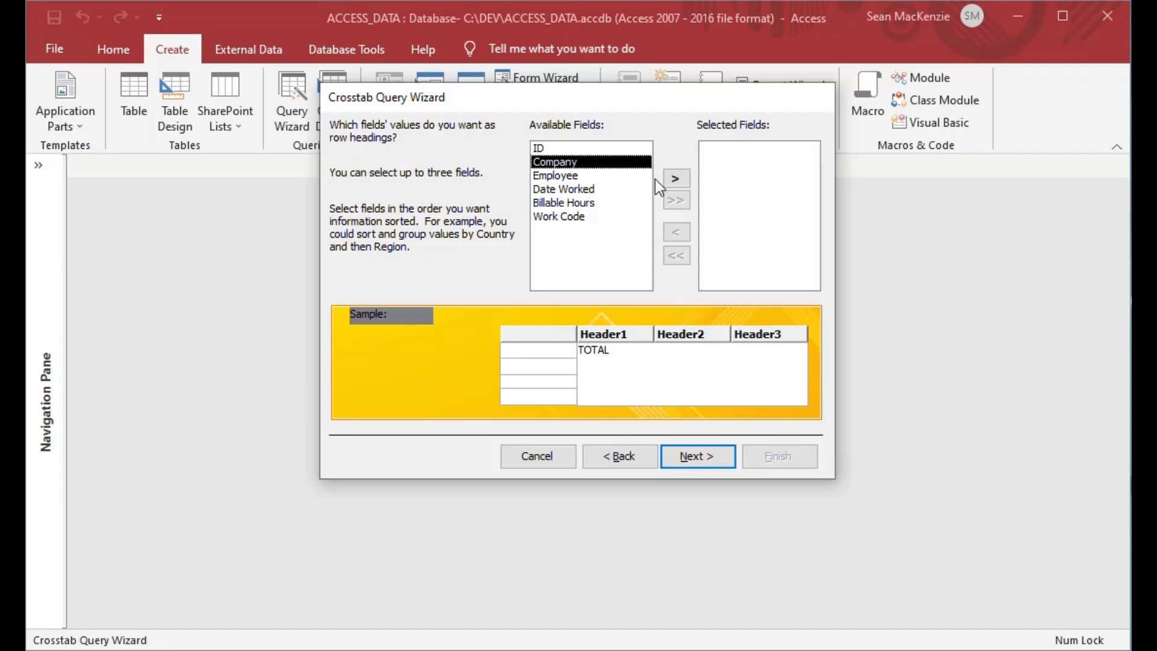
pyautogui.click(676, 180)
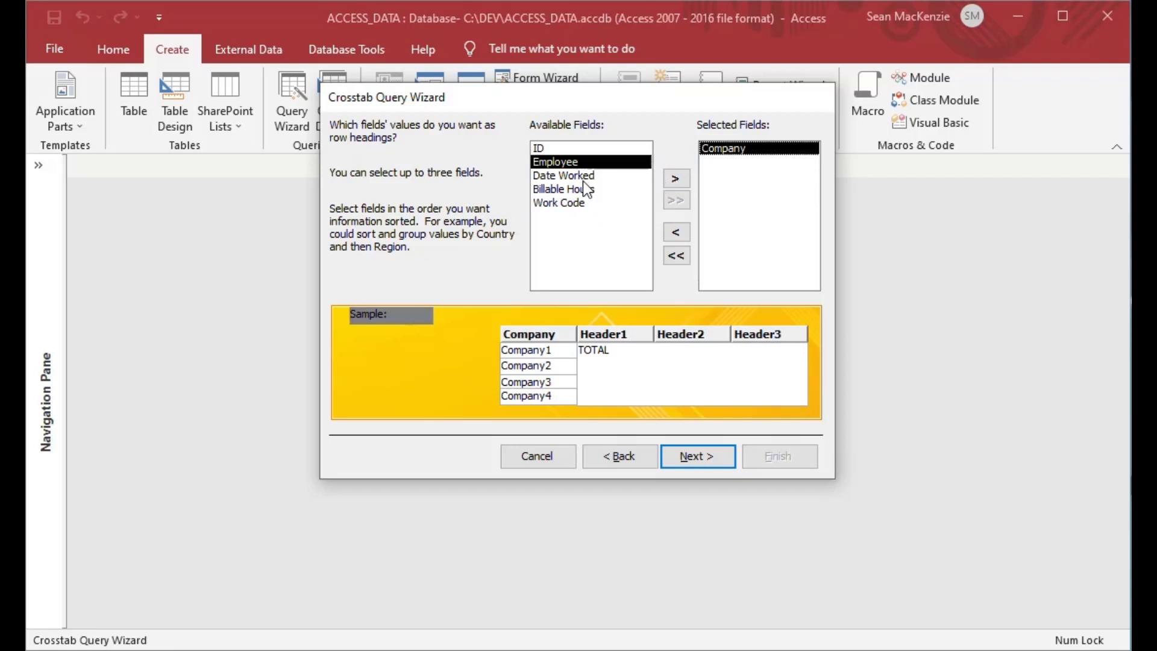
pyautogui.click(703, 456)
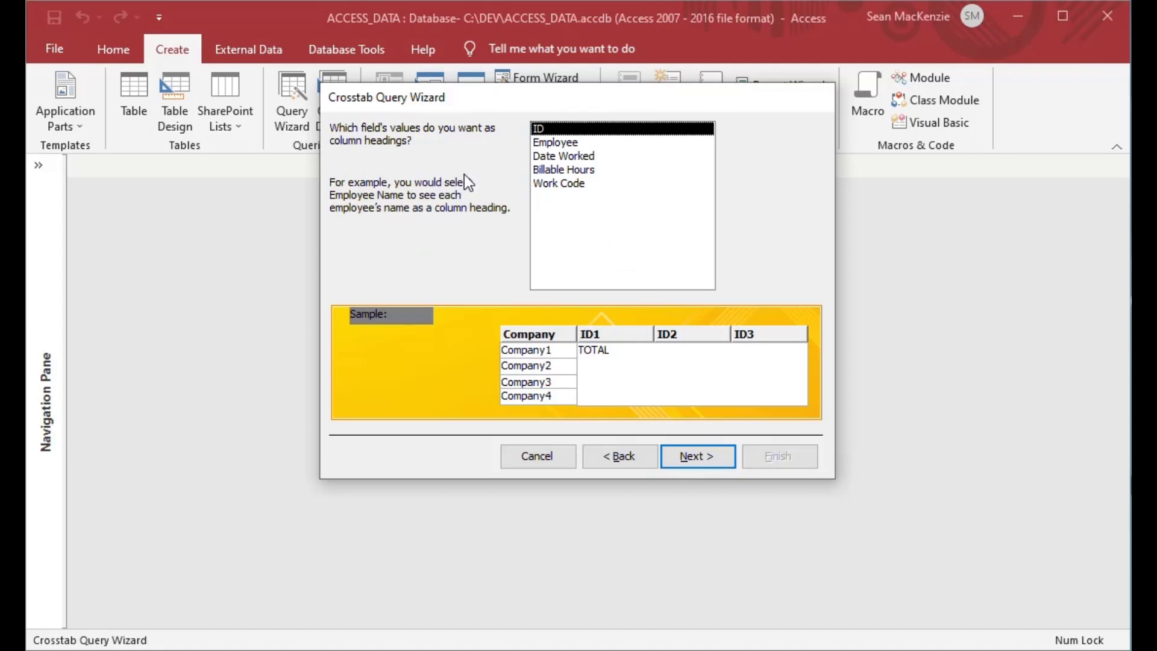
pyautogui.click(565, 158)
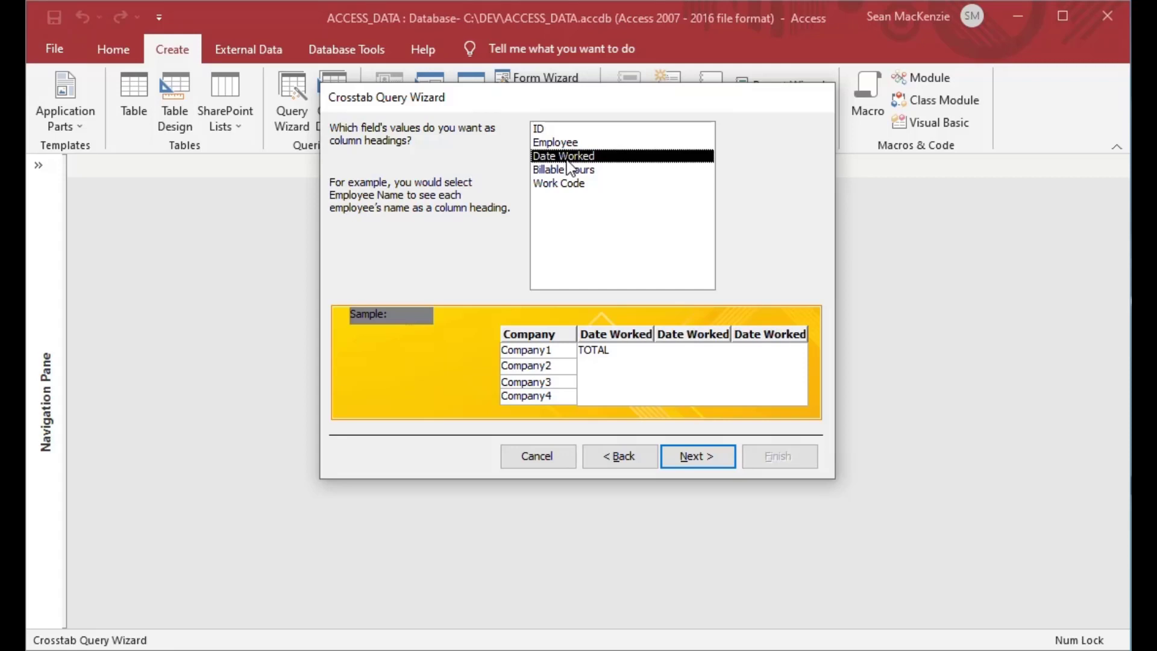
pyautogui.click(695, 456)
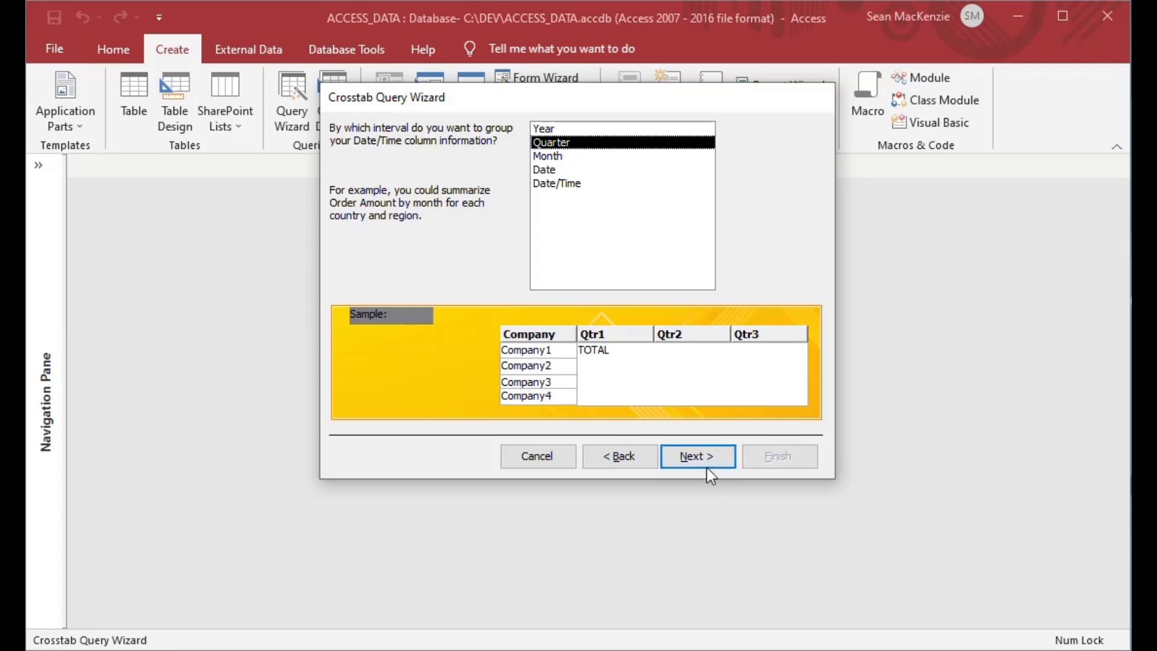
pyautogui.click(694, 450)
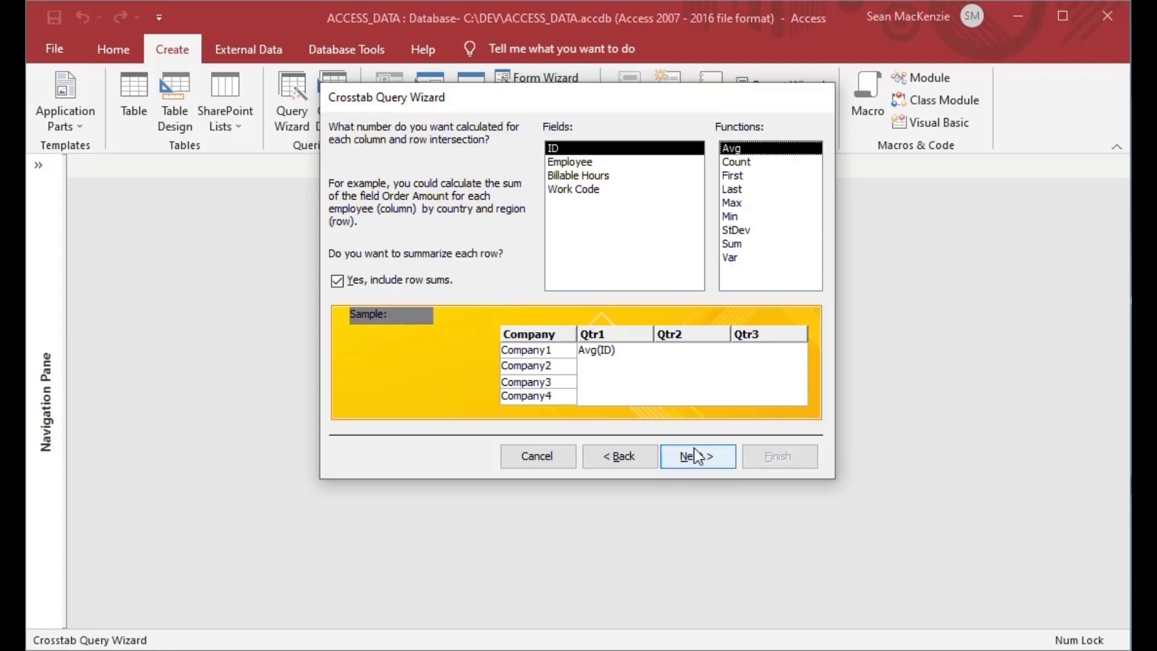
# Calculate the Sum of Billable Hours for each company and quarter intersection.
pyautogui.click(573, 176)
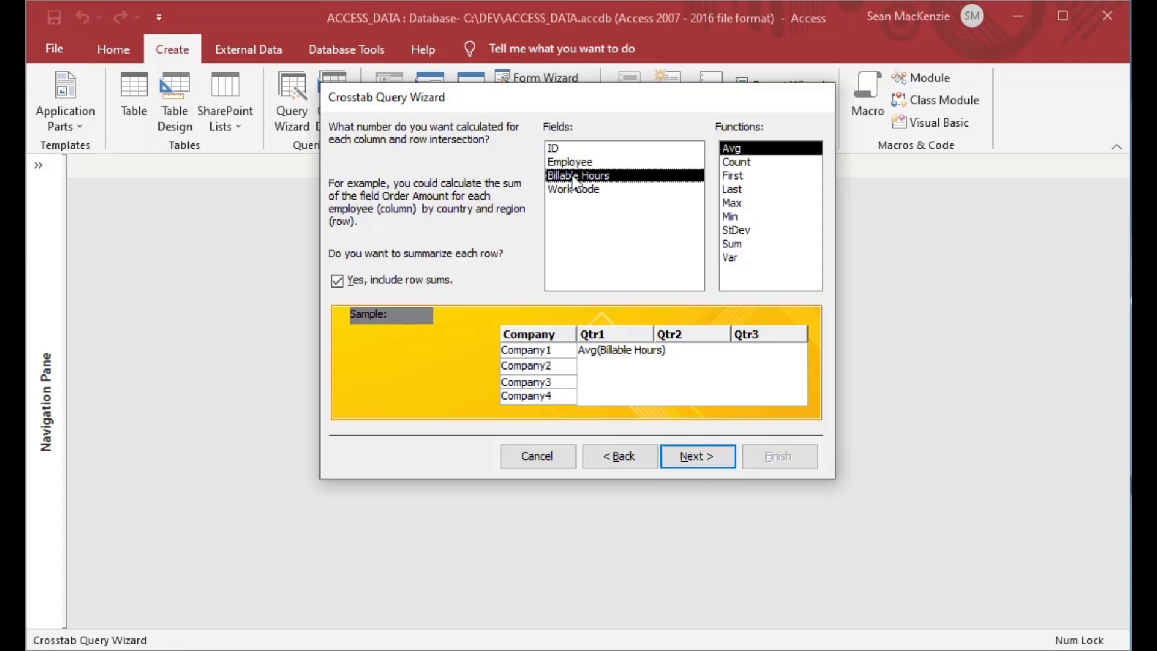
pyautogui.click(737, 243)
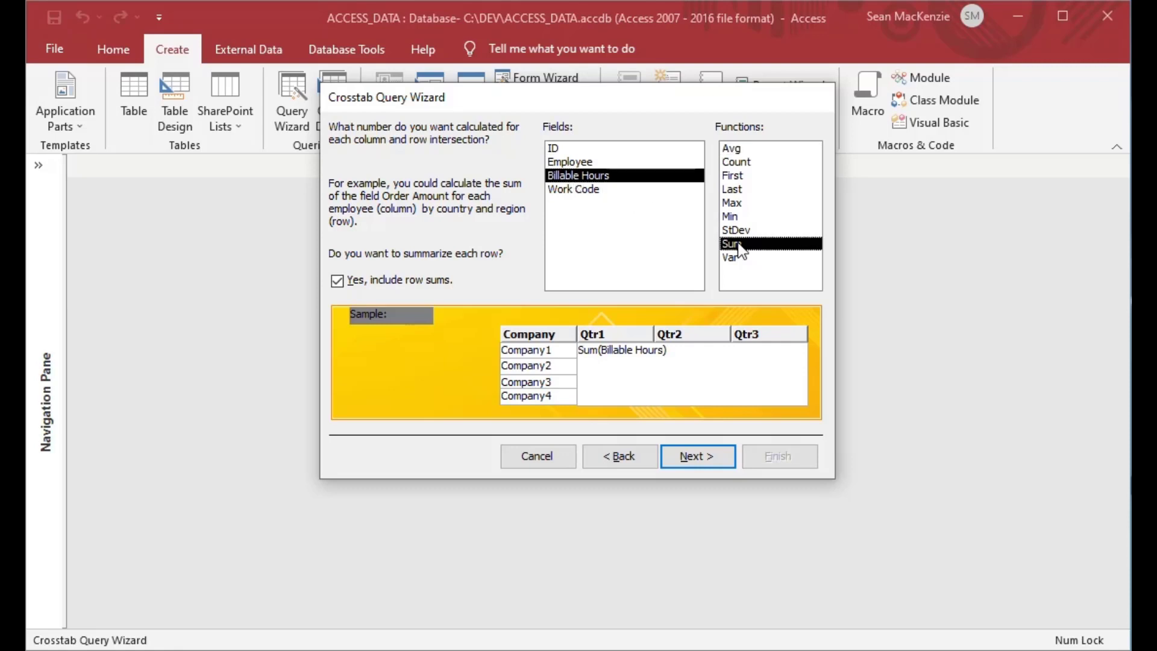
pyautogui.click(695, 459)
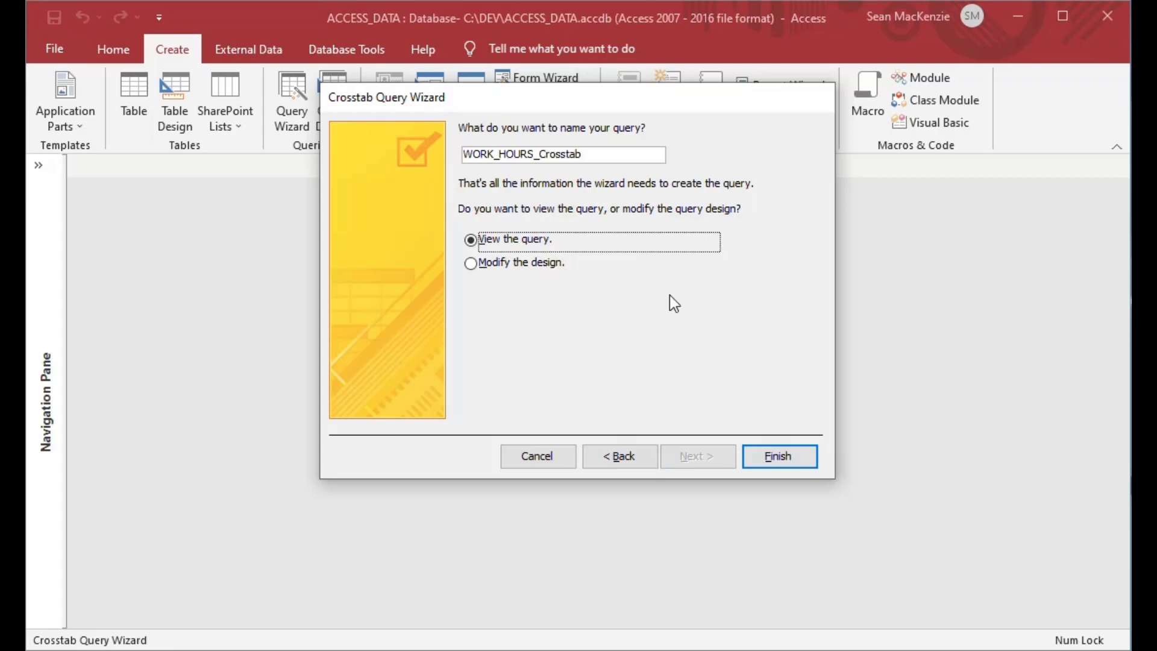
# Name the crosstab query WORK_HOURS_3 and finish the wizard to view it.
pyautogui.click(619, 155)
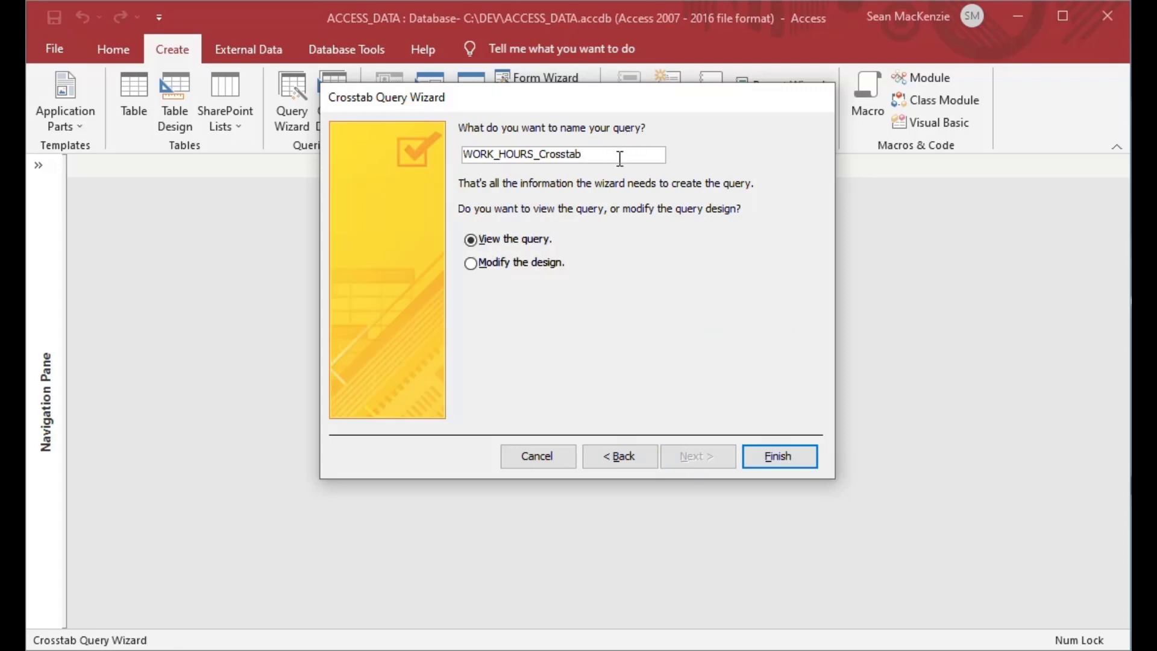
pyautogui.press('BackSpace')
pyautogui.press('BackSpace')
pyautogui.press('BackSpace')
pyautogui.press('BackSpace')
pyautogui.press('BackSpace')
pyautogui.press('BackSpace')
pyautogui.press('BackSpace')
pyautogui.press('BackSpace')
pyautogui.write('3')
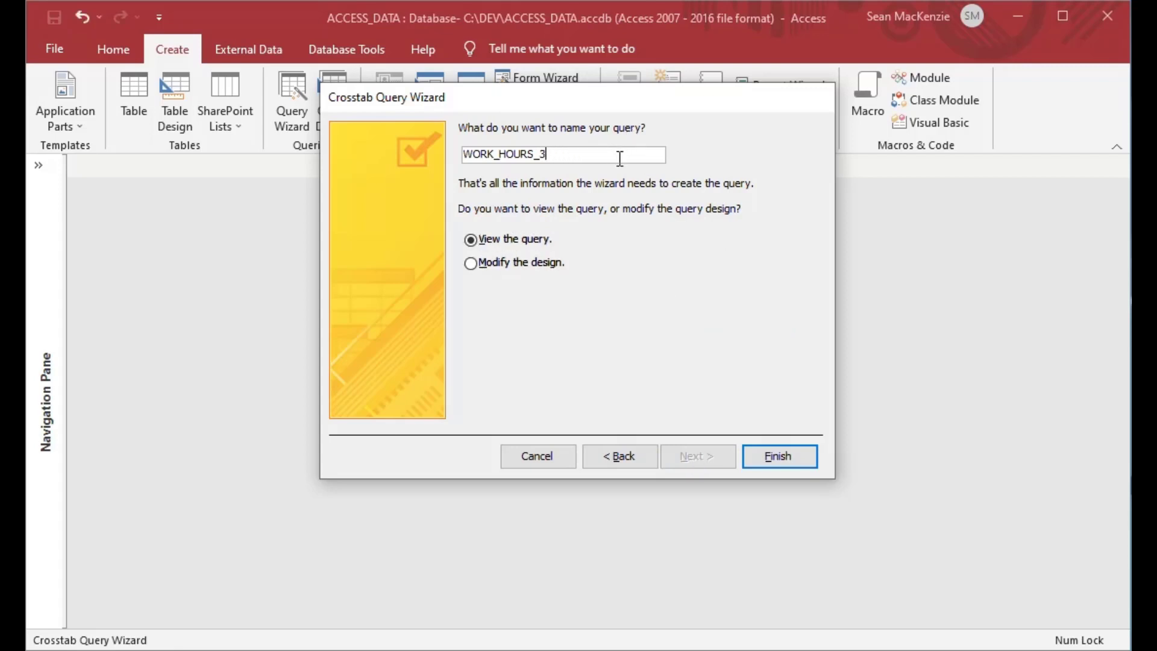
pyautogui.click(777, 459)
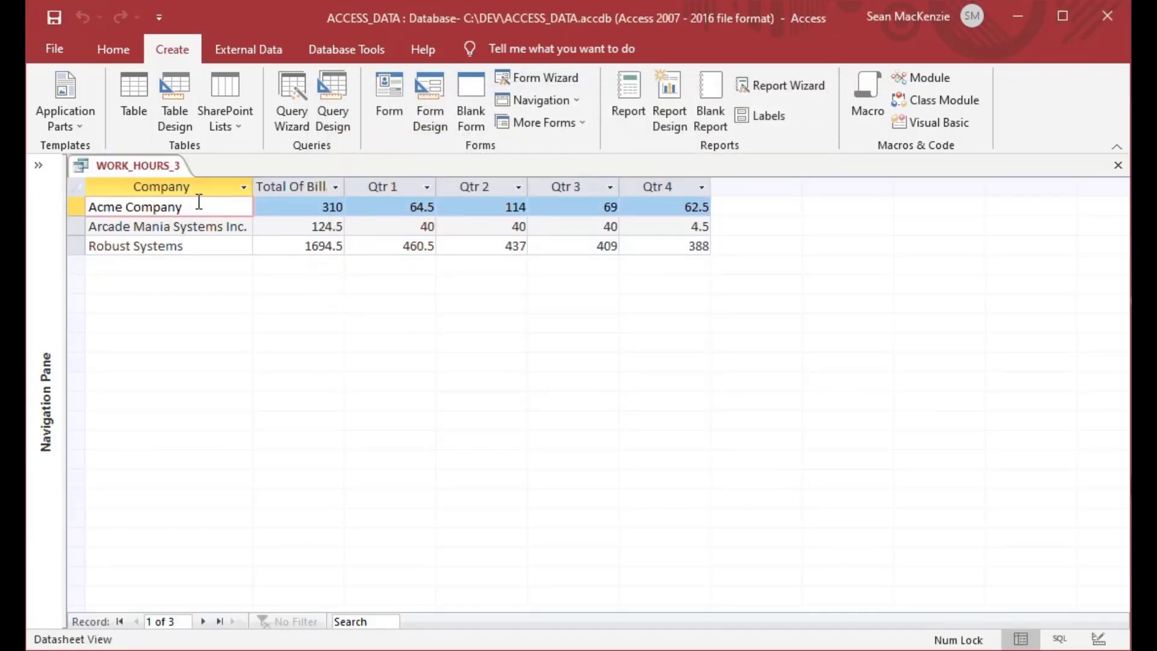
# Examine the quarterly billable hours of Acme Company, Arcade Mania Systems Inc. and Robust Systems in the WORK_HOURS_3 crosstab.
pyautogui.moveTo(188, 206); pyautogui.dragTo(89, 207)
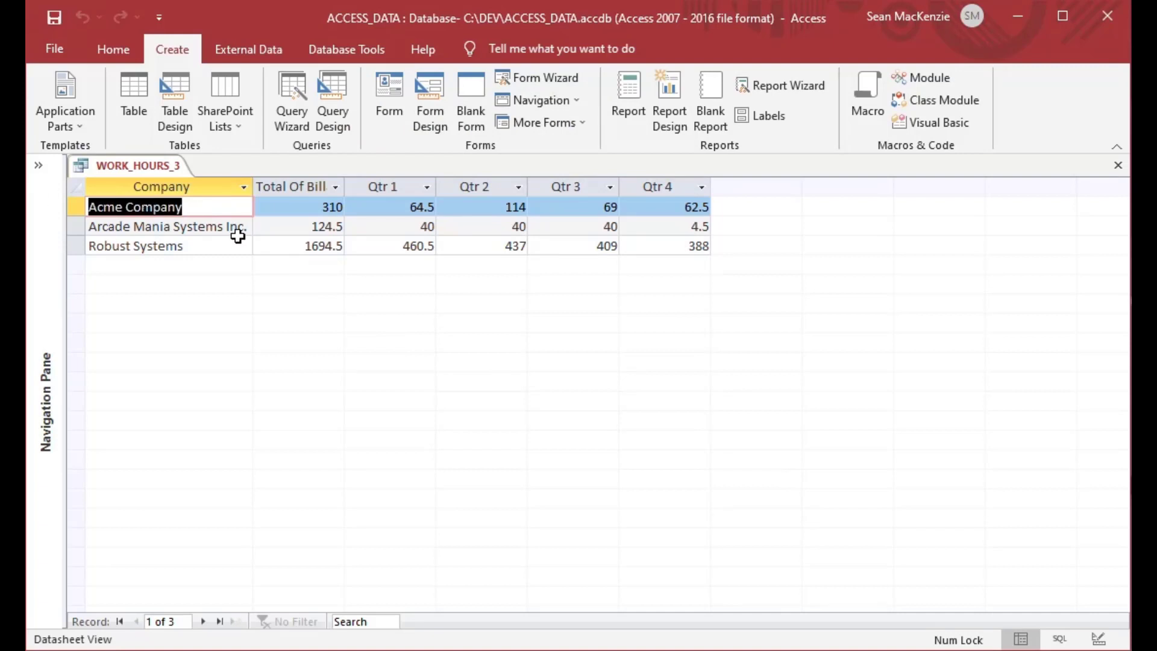
pyautogui.moveTo(246, 226); pyautogui.dragTo(53, 227)
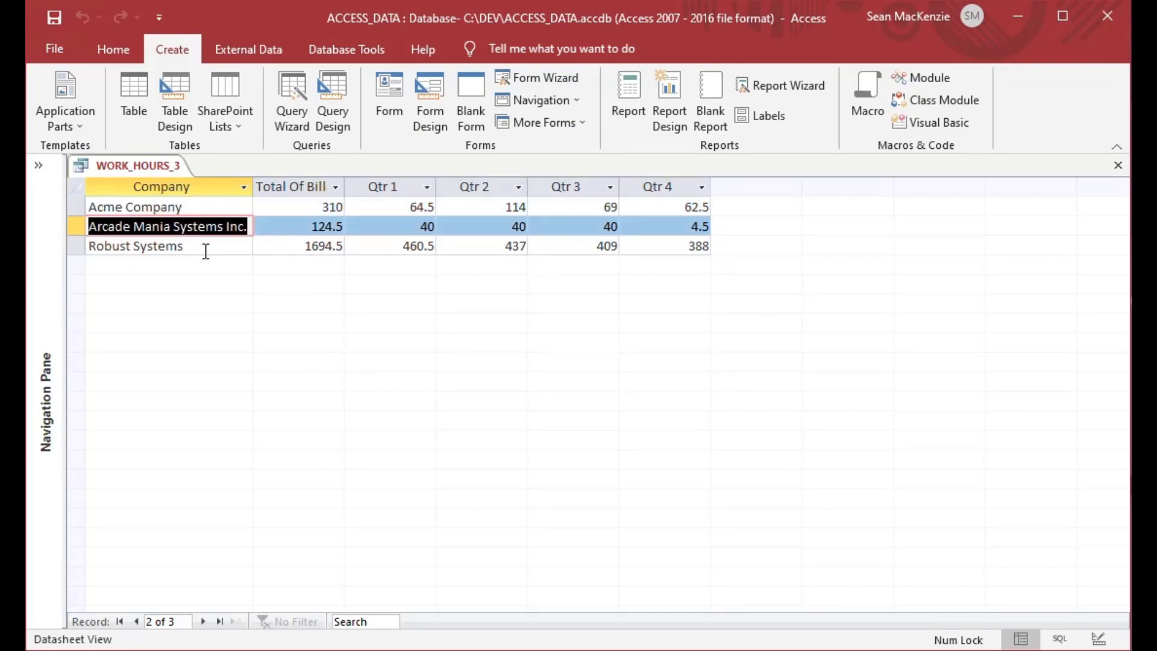
pyautogui.moveTo(205, 247); pyautogui.dragTo(67, 245)
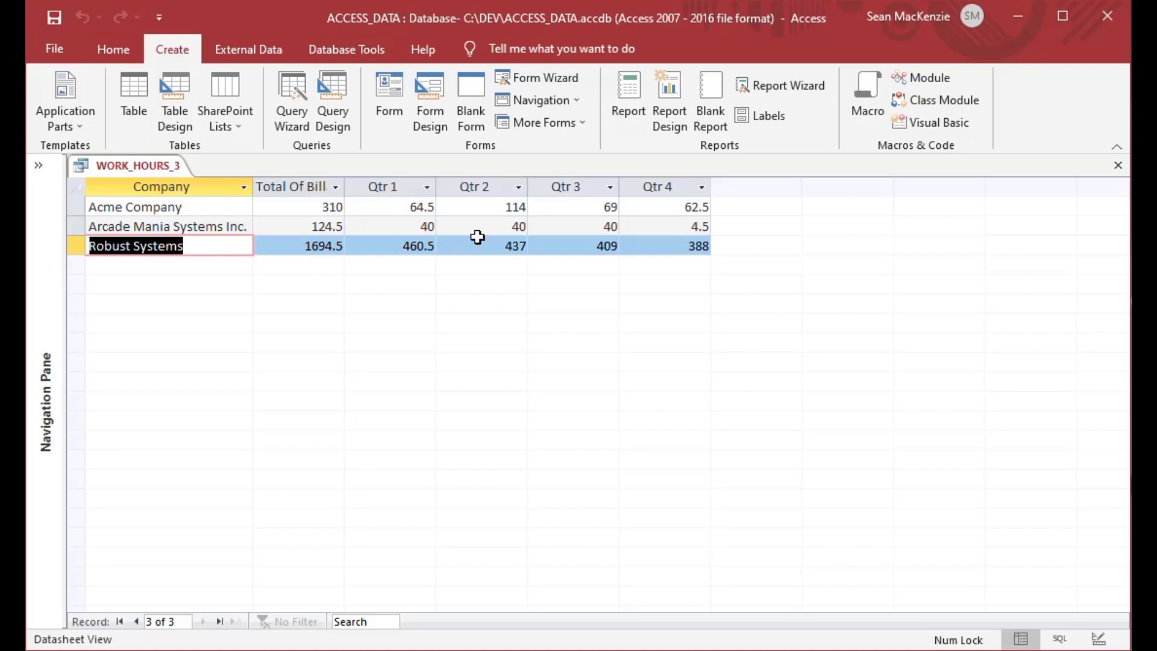
pyautogui.moveTo(402, 207); pyautogui.dragTo(465, 245)
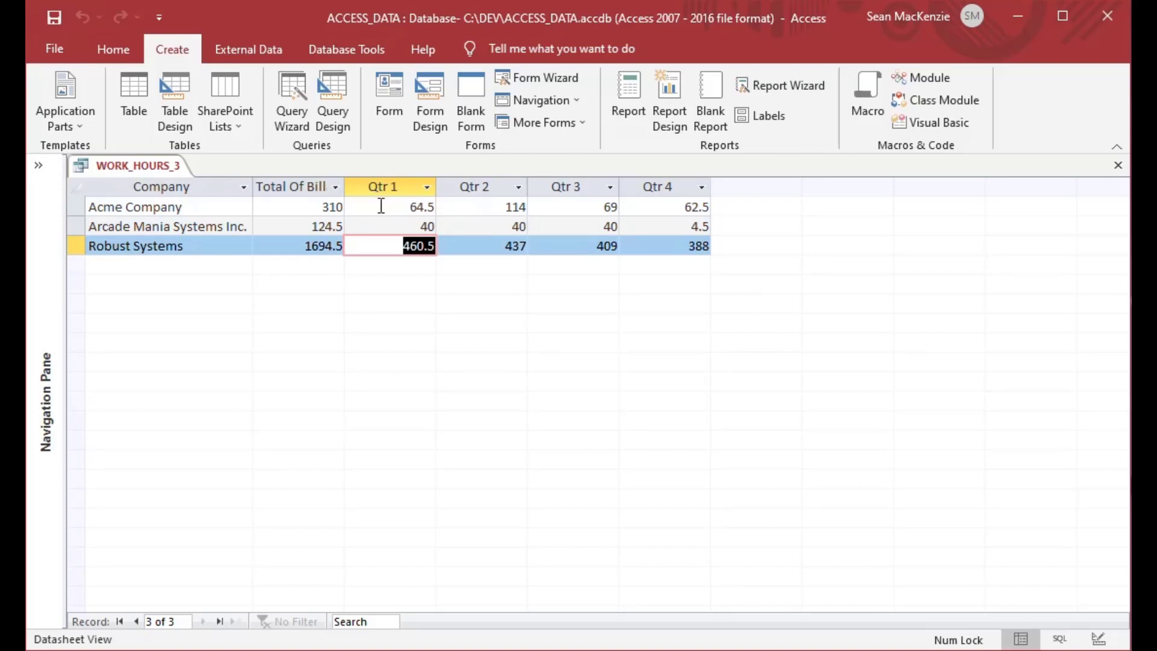
pyautogui.click(80, 206)
pyautogui.click(78, 224)
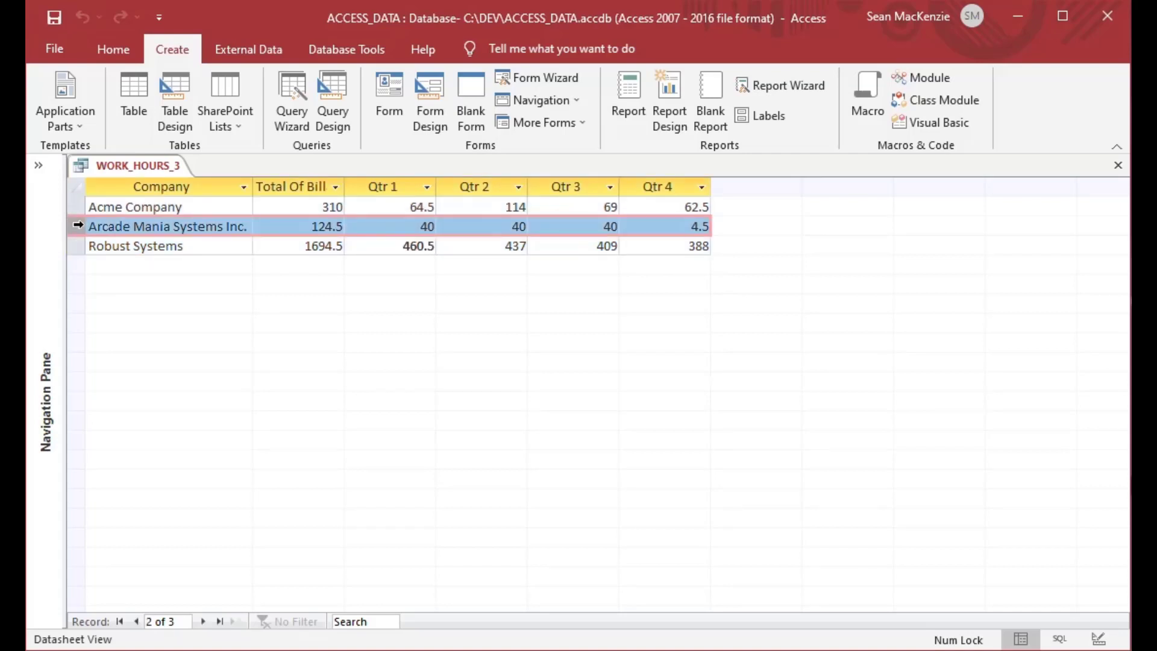
pyautogui.click(77, 246)
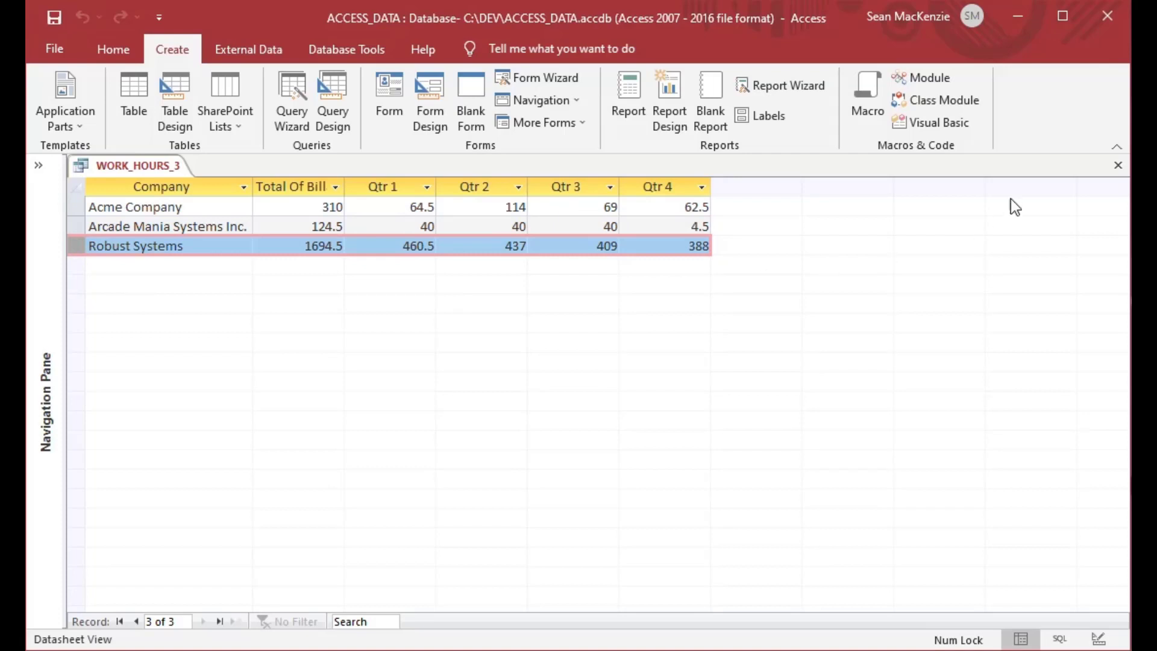
# Close the WORK_HOURS_3 query and start a new crosstab query based on the WORK_HOURS table.
pyautogui.click(1118, 167)
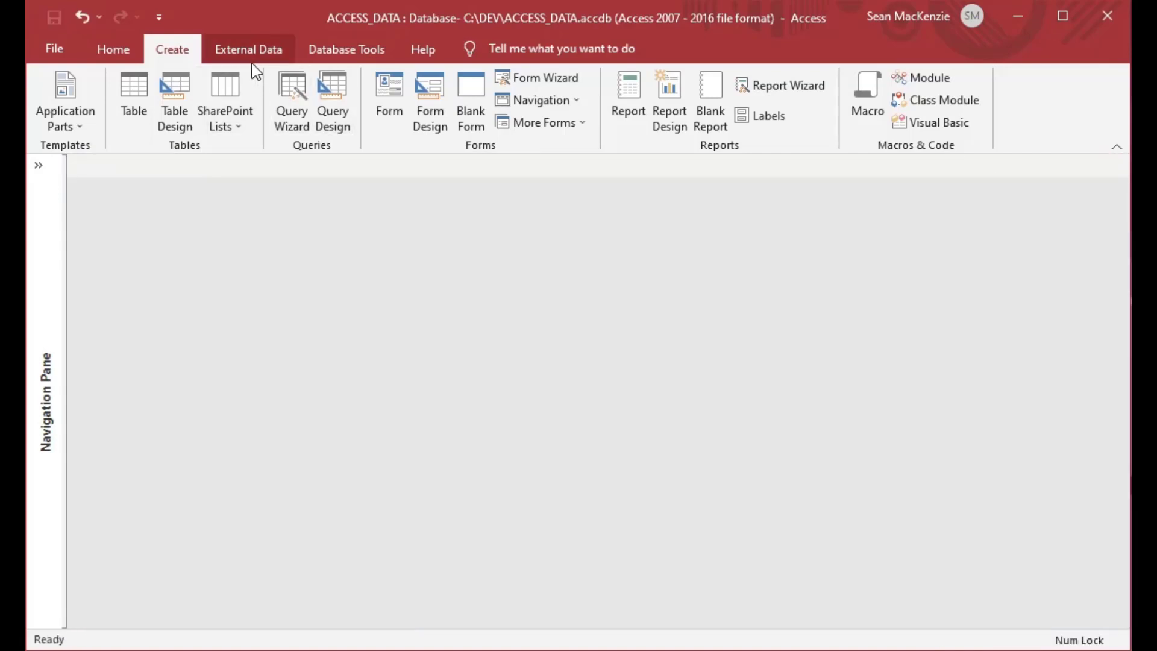
pyautogui.click(288, 92)
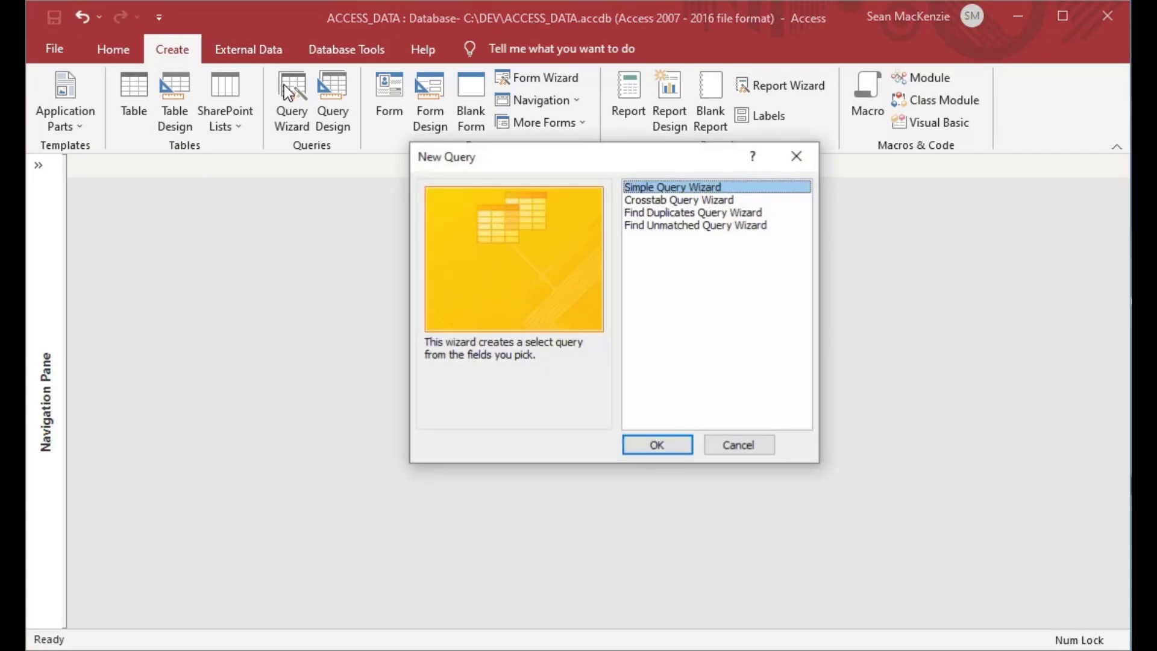
pyautogui.click(646, 196)
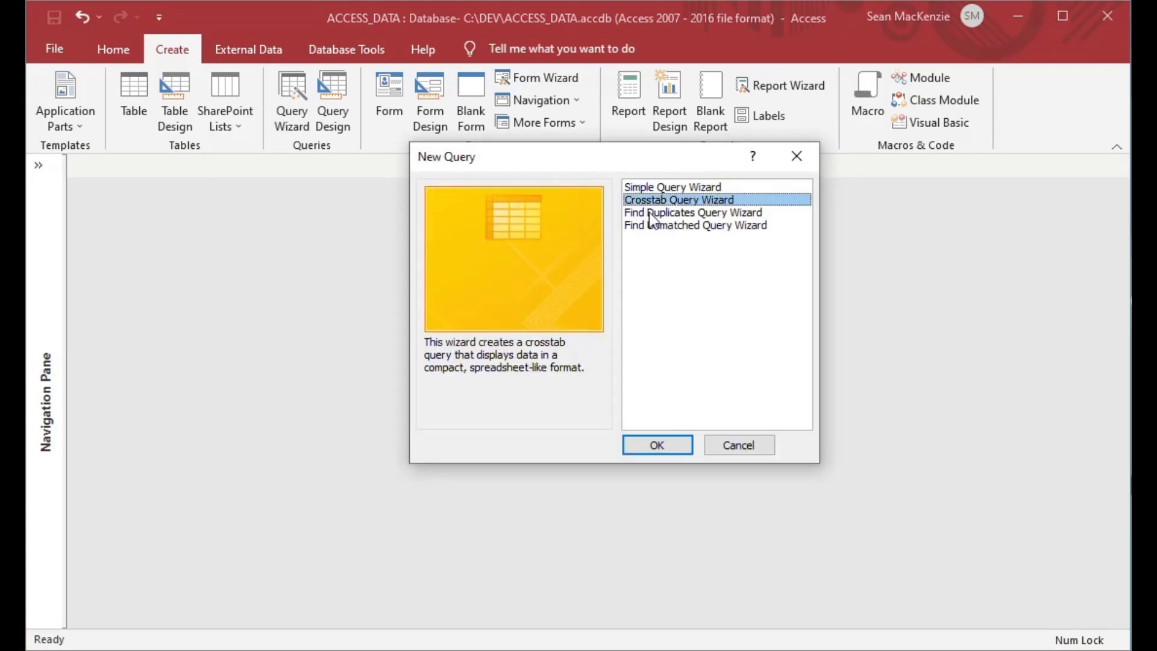
pyautogui.click(641, 448)
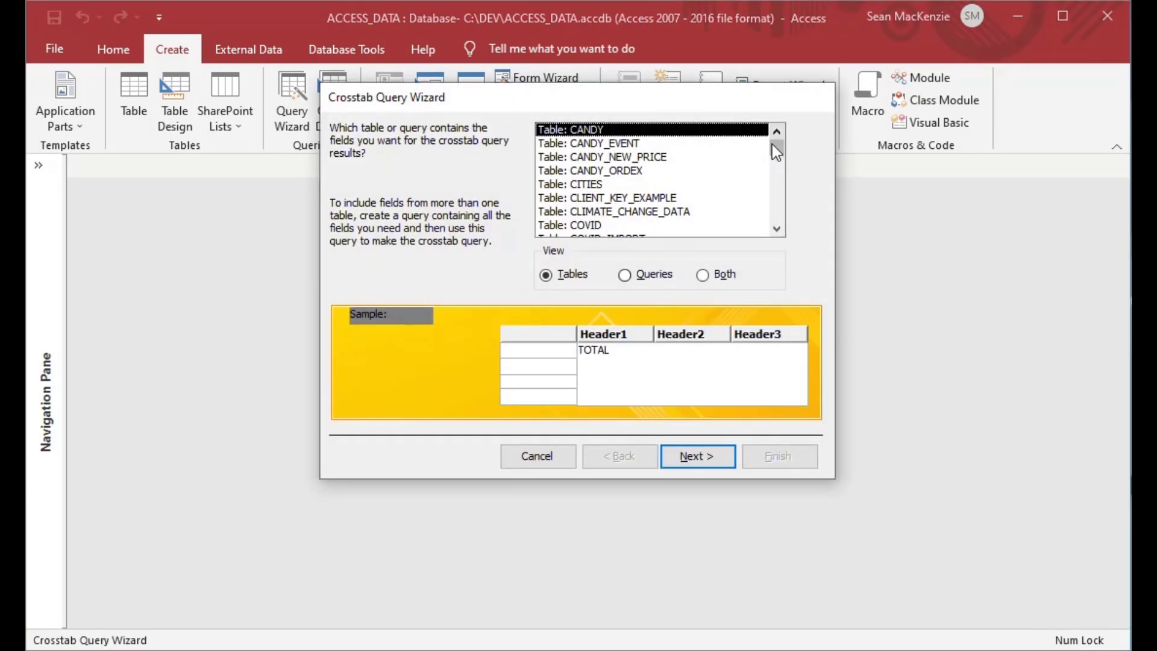
pyautogui.moveTo(777, 148); pyautogui.dragTo(777, 212)
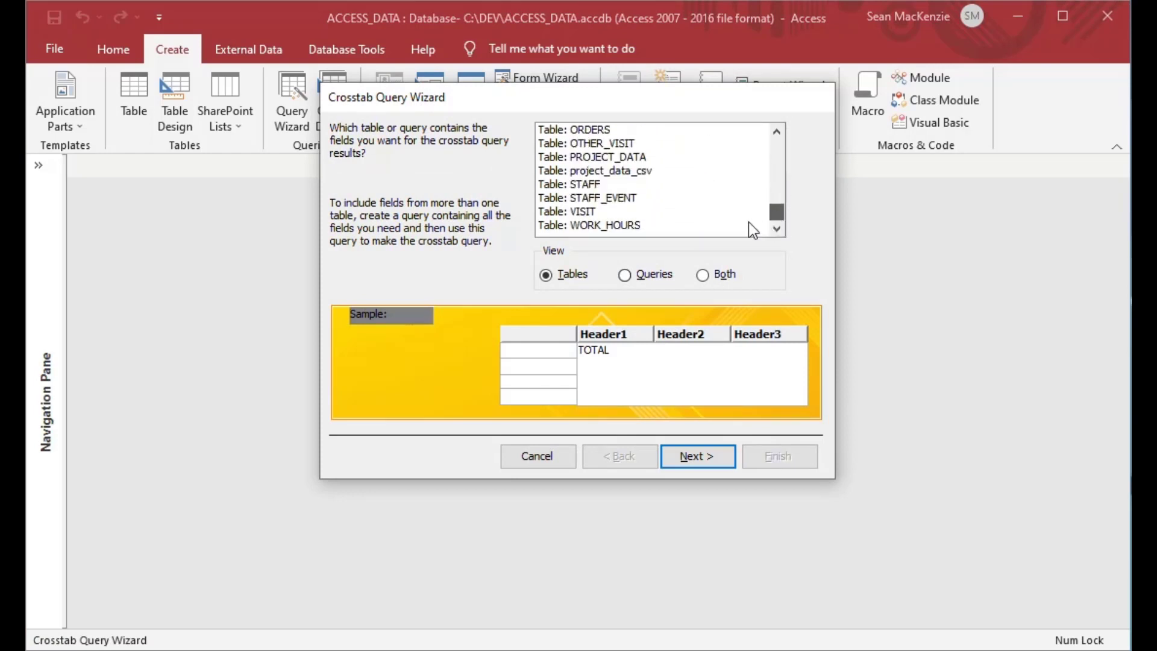
pyautogui.click(624, 225)
pyautogui.click(703, 457)
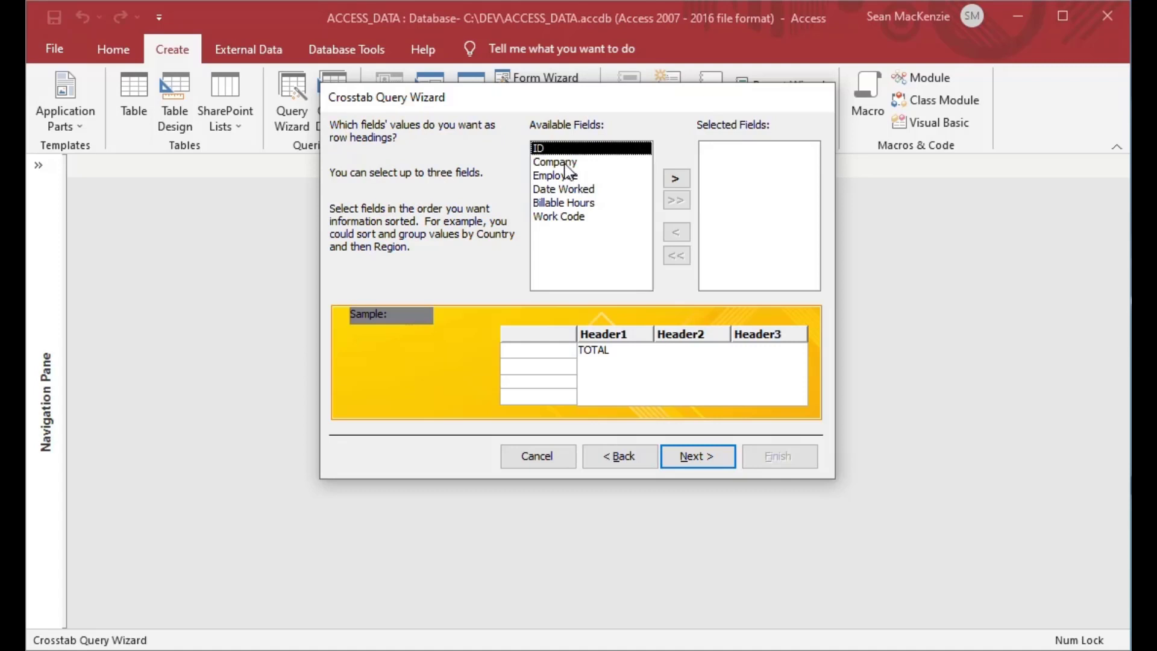
# Set Company as the row heading and Date Worked as the column heading, grouped by month.
pyautogui.click(567, 165)
pyautogui.click(675, 178)
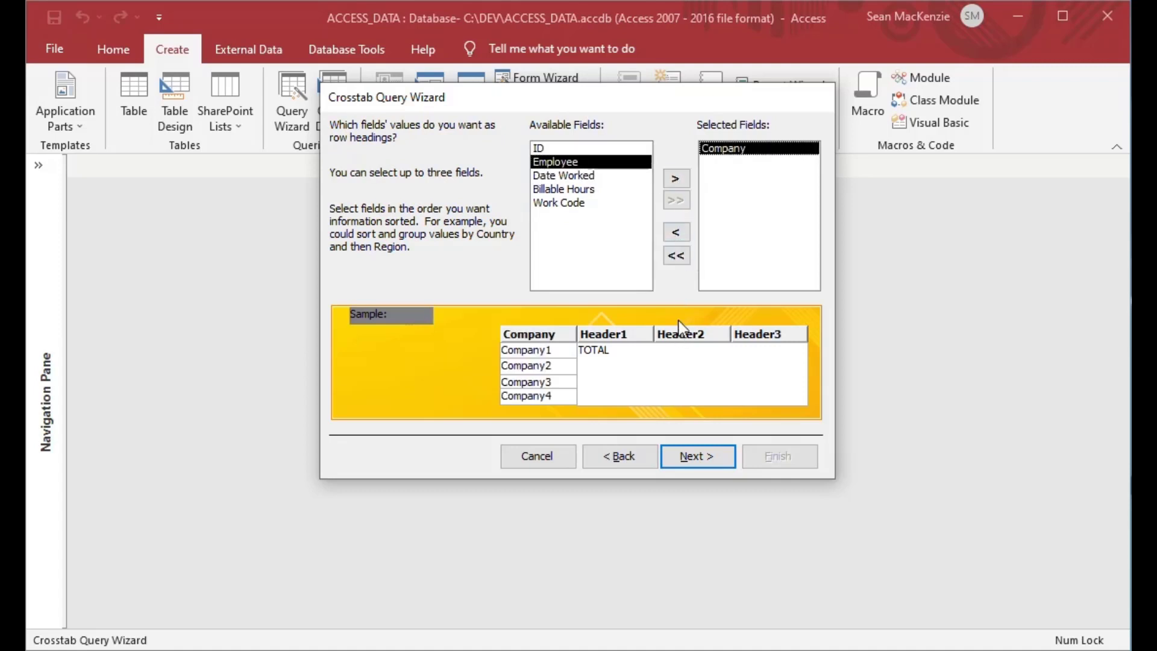
pyautogui.click(697, 468)
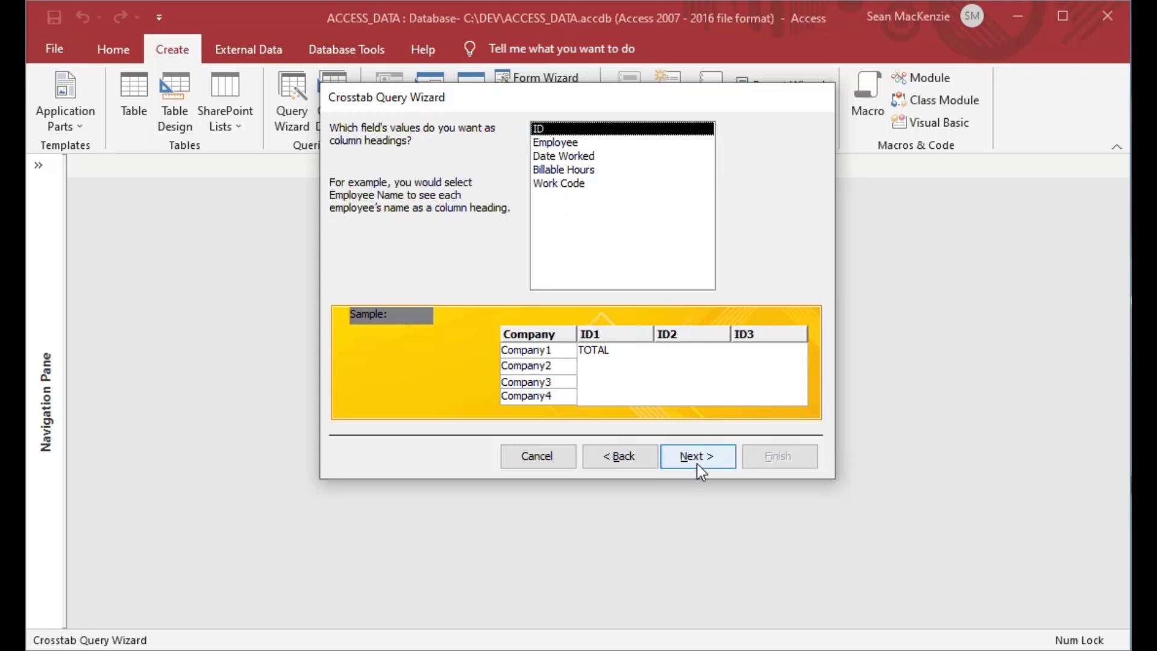
pyautogui.click(589, 157)
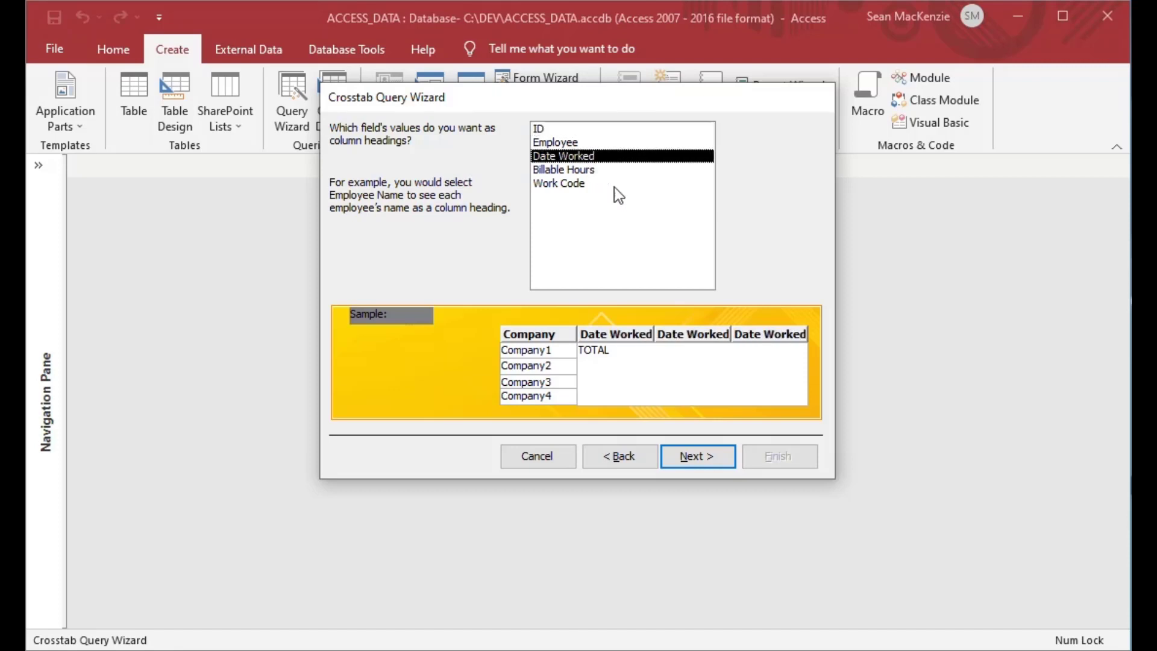
pyautogui.click(695, 449)
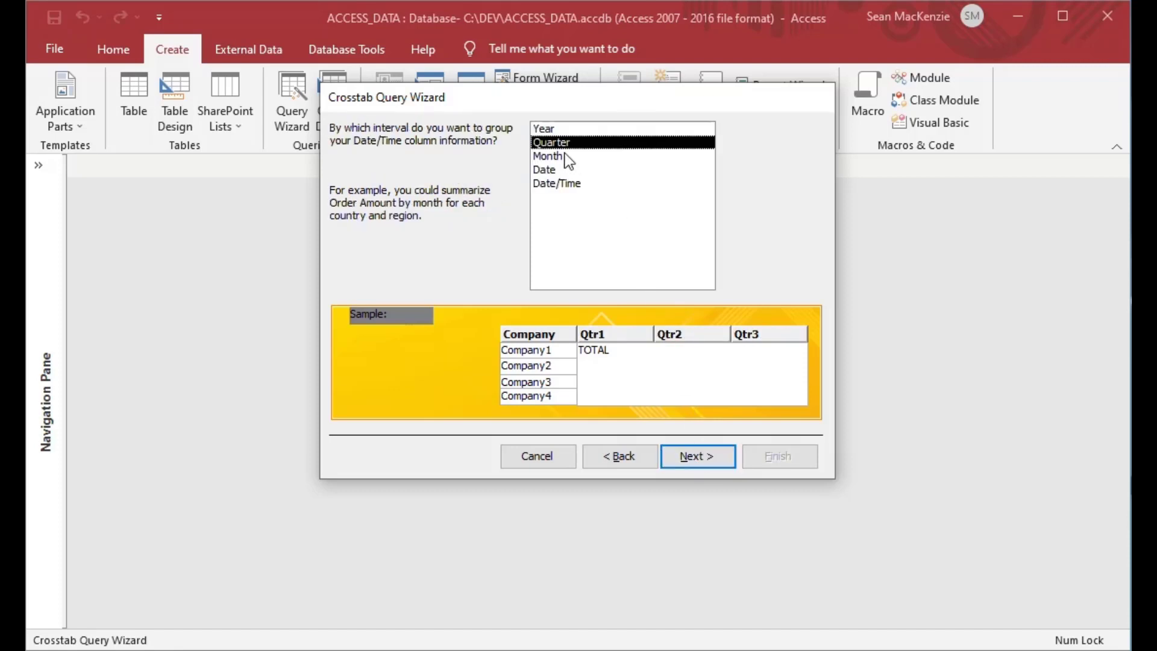
pyautogui.click(564, 158)
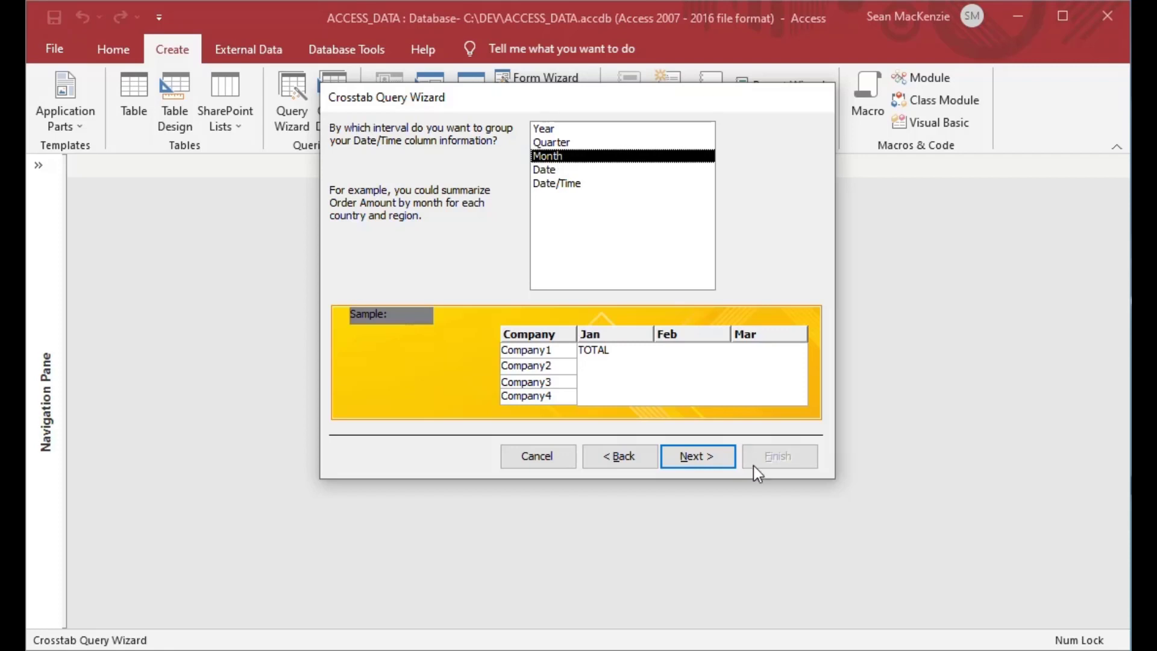
pyautogui.click(686, 462)
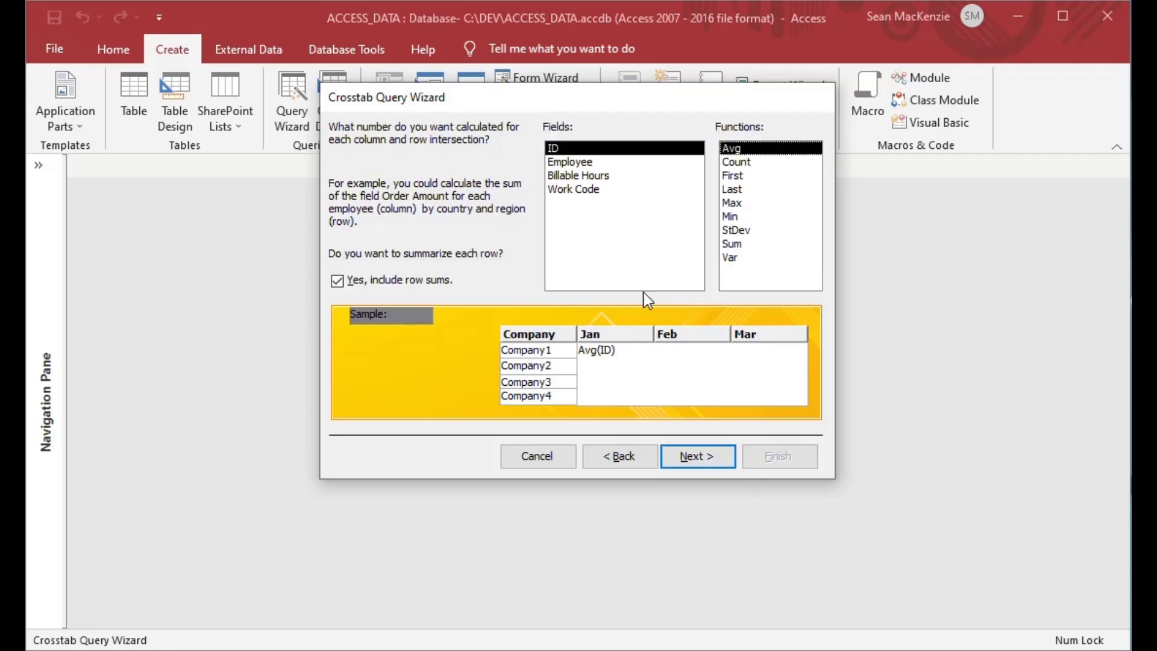
# Calculate the Sum of Billable Hours for each company and month intersection.
pyautogui.click(597, 176)
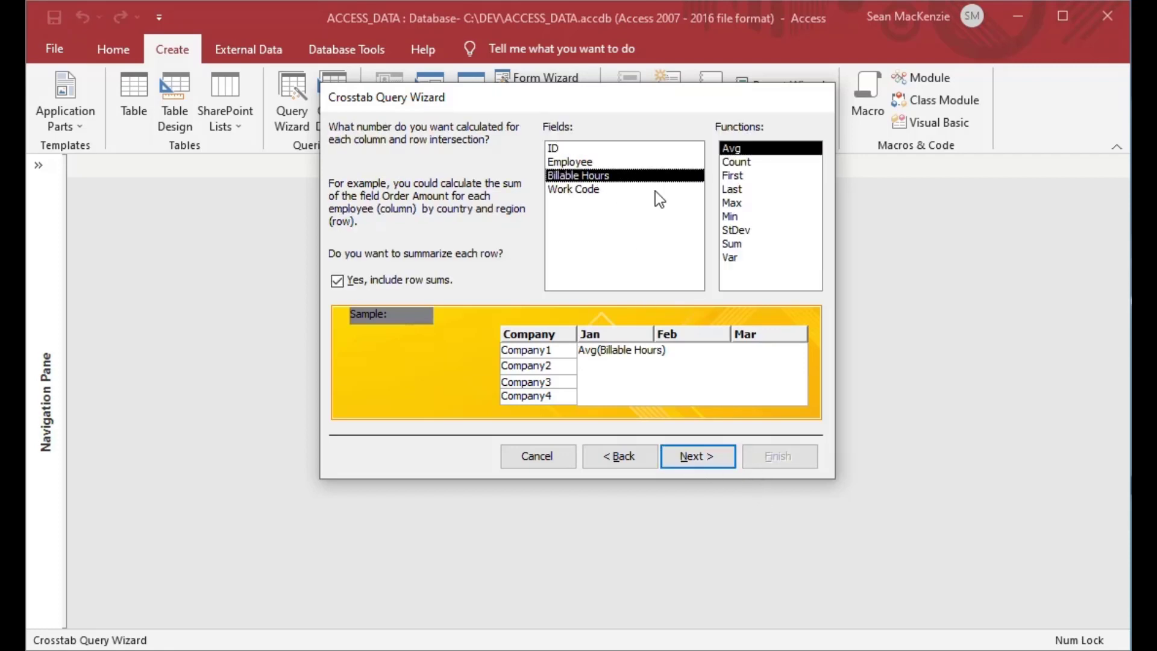
pyautogui.click(725, 243)
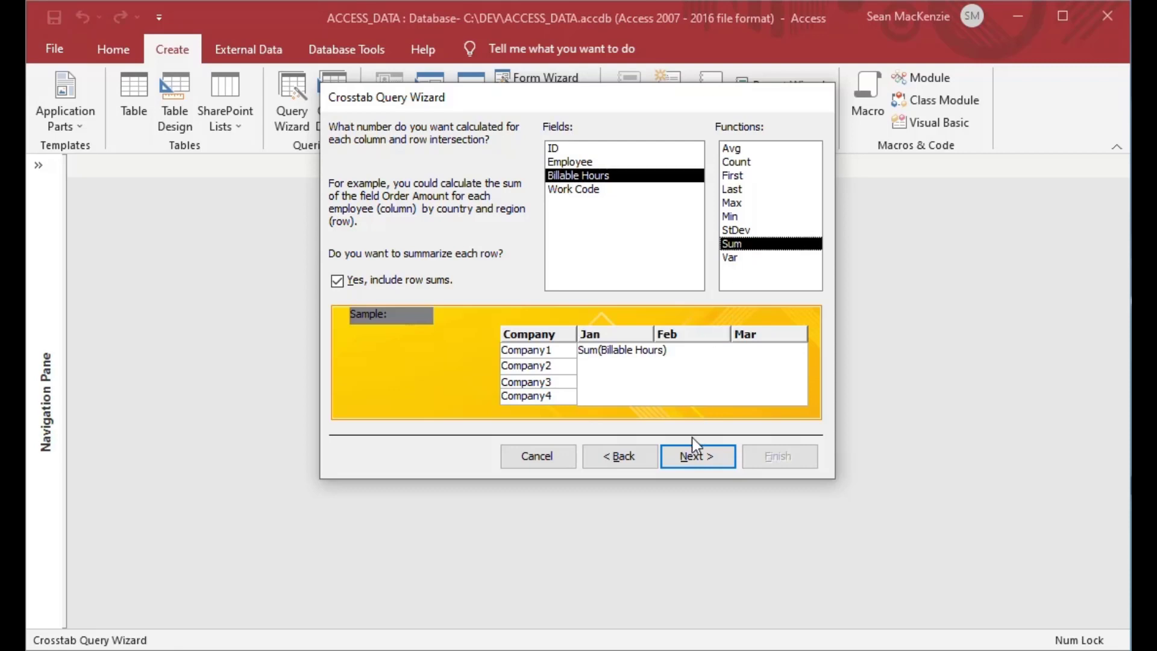
pyautogui.click(688, 457)
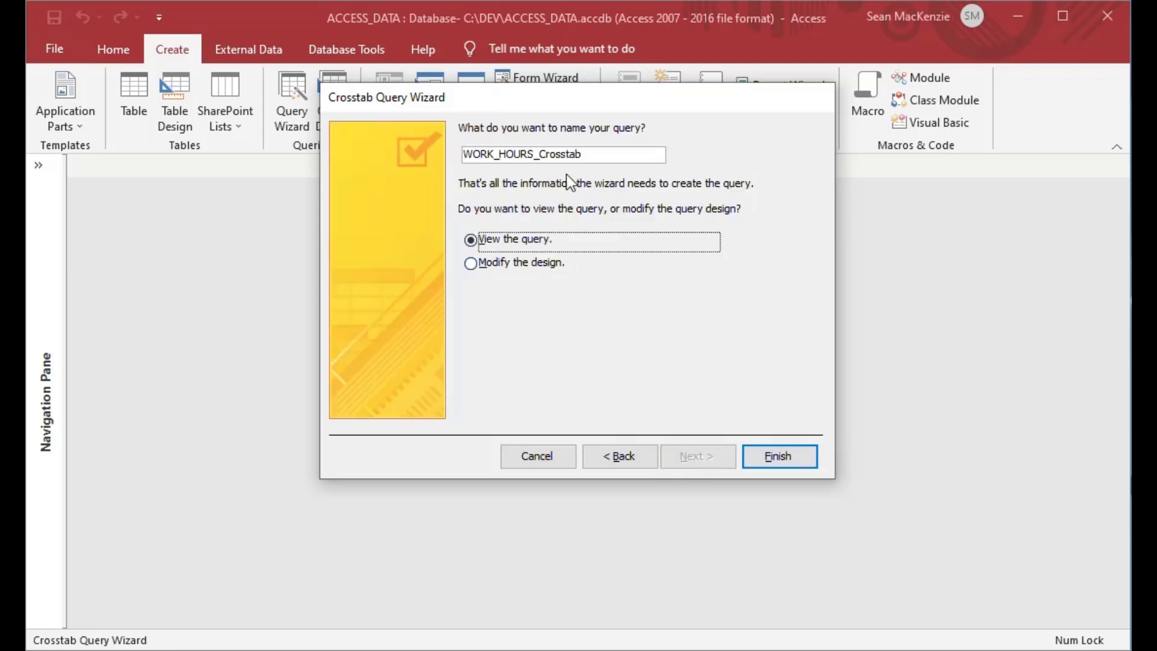
# Name the crosstab query WORK_HOURS_4, finish the wizard to view it, and widen the Total Of Billable Hours column to fit.
pyautogui.moveTo(542, 154); pyautogui.dragTo(612, 156)
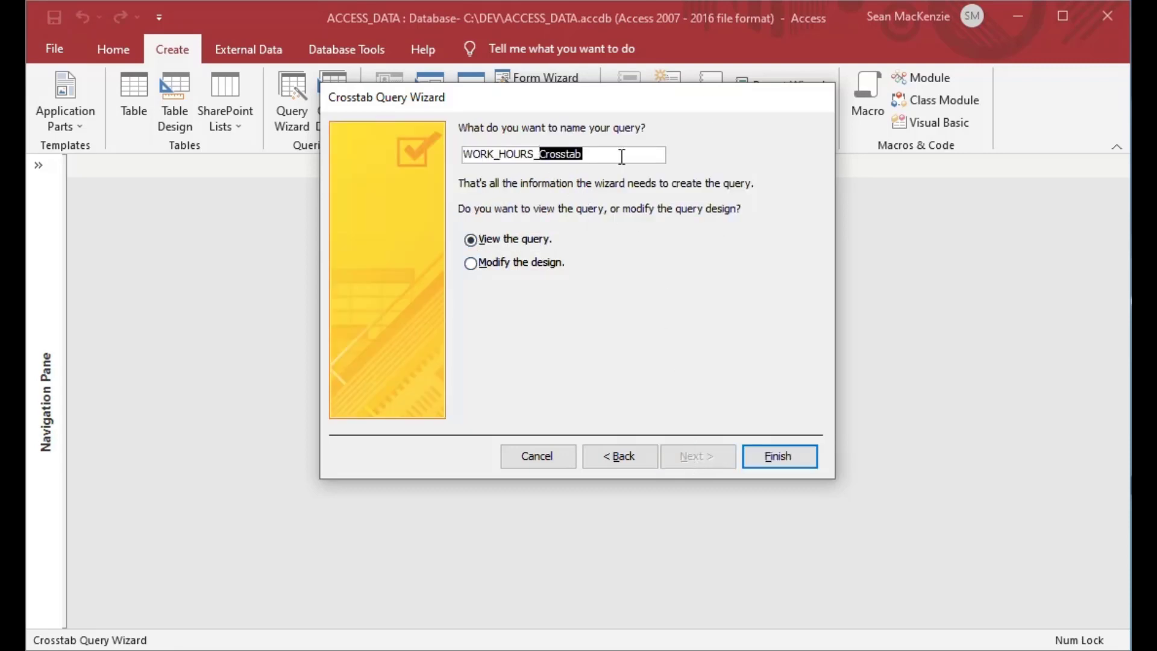
pyautogui.write('4')
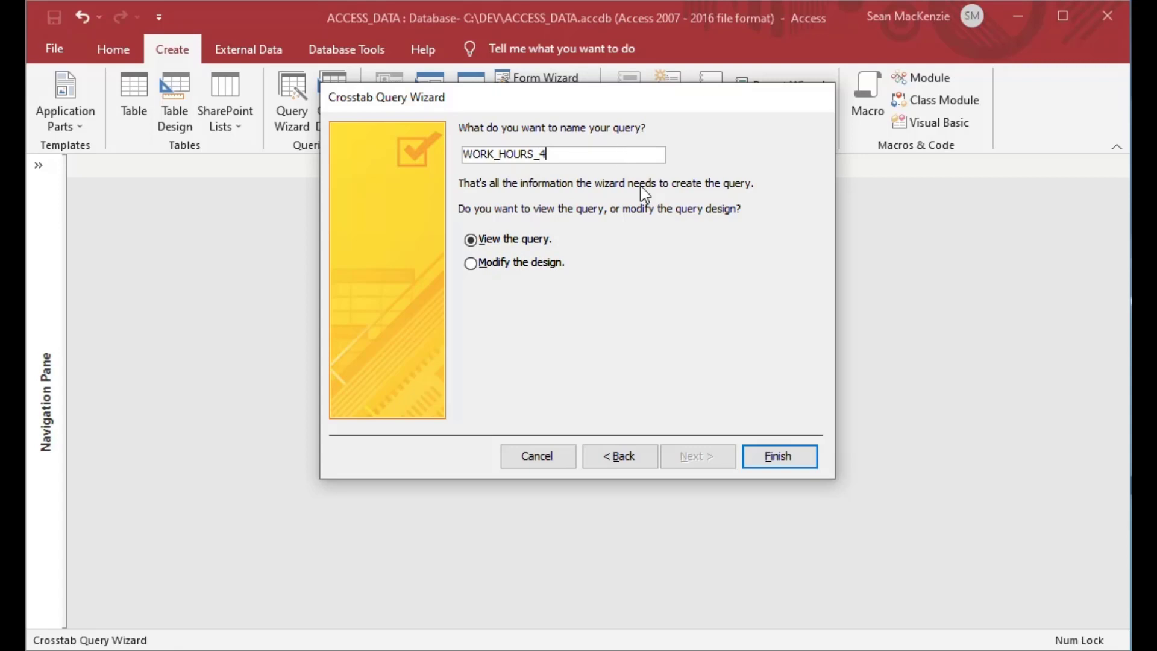
pyautogui.click(783, 455)
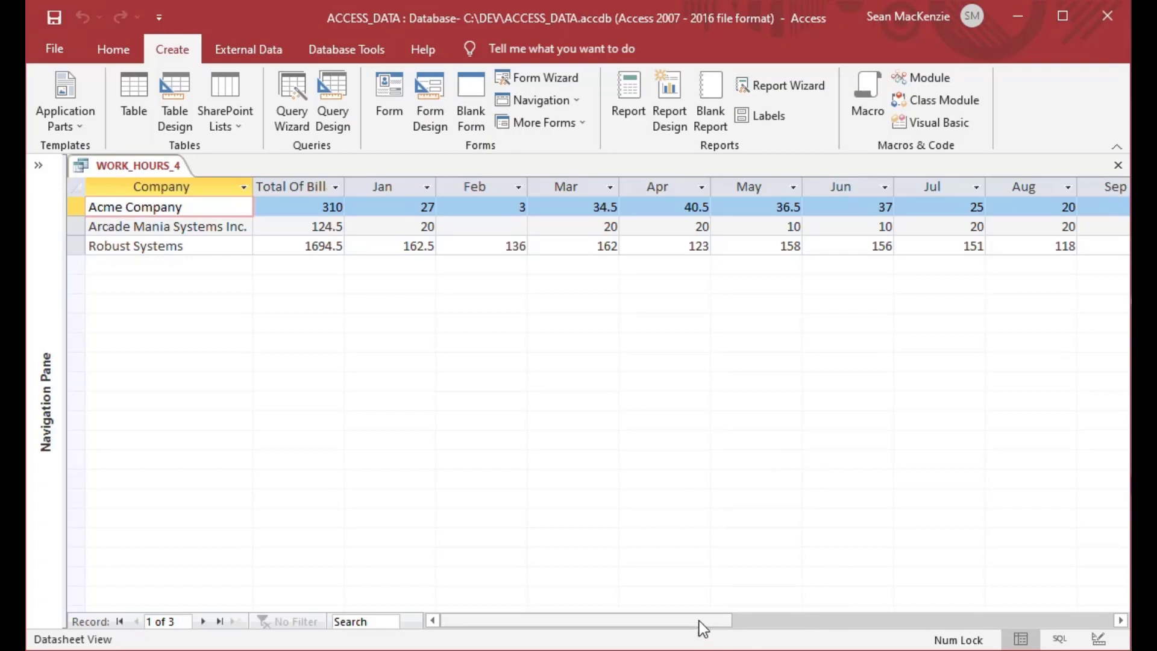
pyautogui.doubleClick(345, 184)
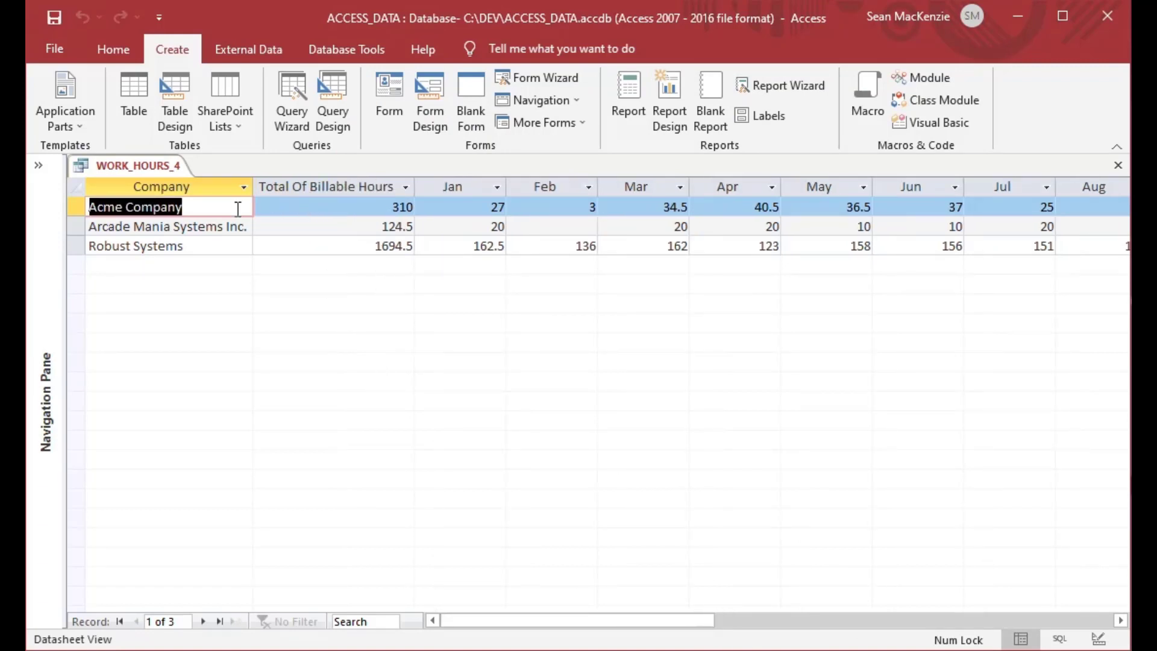
# Examine Acme Company's billable hours month by month from January to December in the WORK_HOURS_4 crosstab.
pyautogui.click(454, 207)
pyautogui.press('Tab')
pyautogui.press('Tab')
pyautogui.press('Tab')
pyautogui.press('Tab')
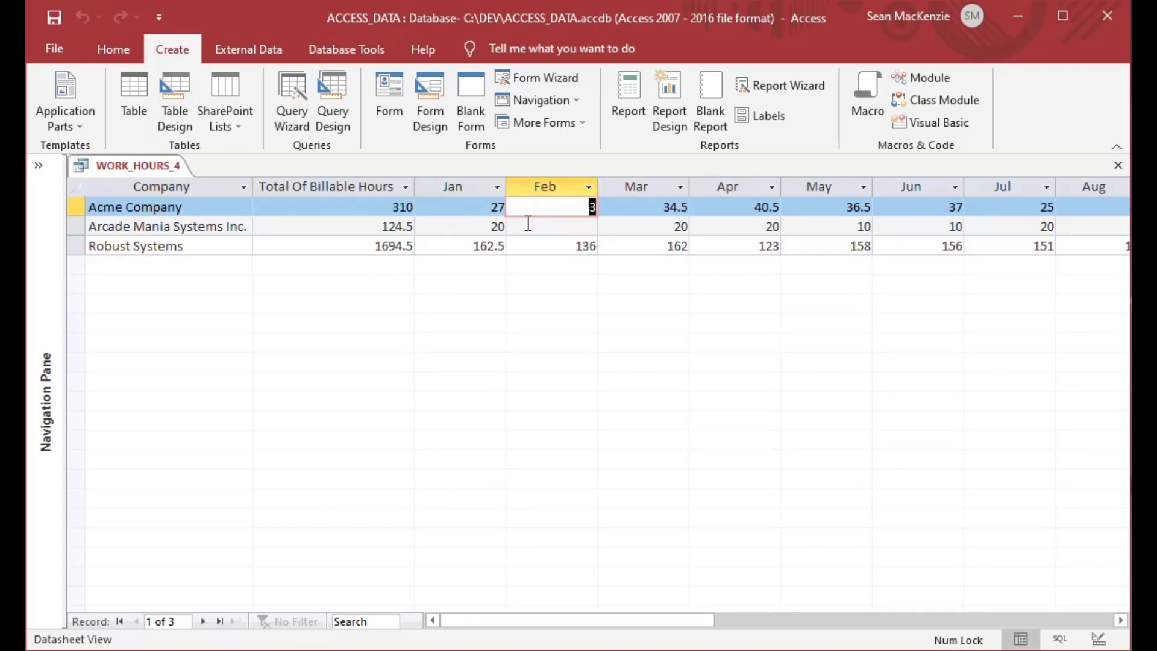
pyautogui.press('Tab')
pyautogui.press('Tab')
pyautogui.press('Tab')
pyautogui.press('Tab')
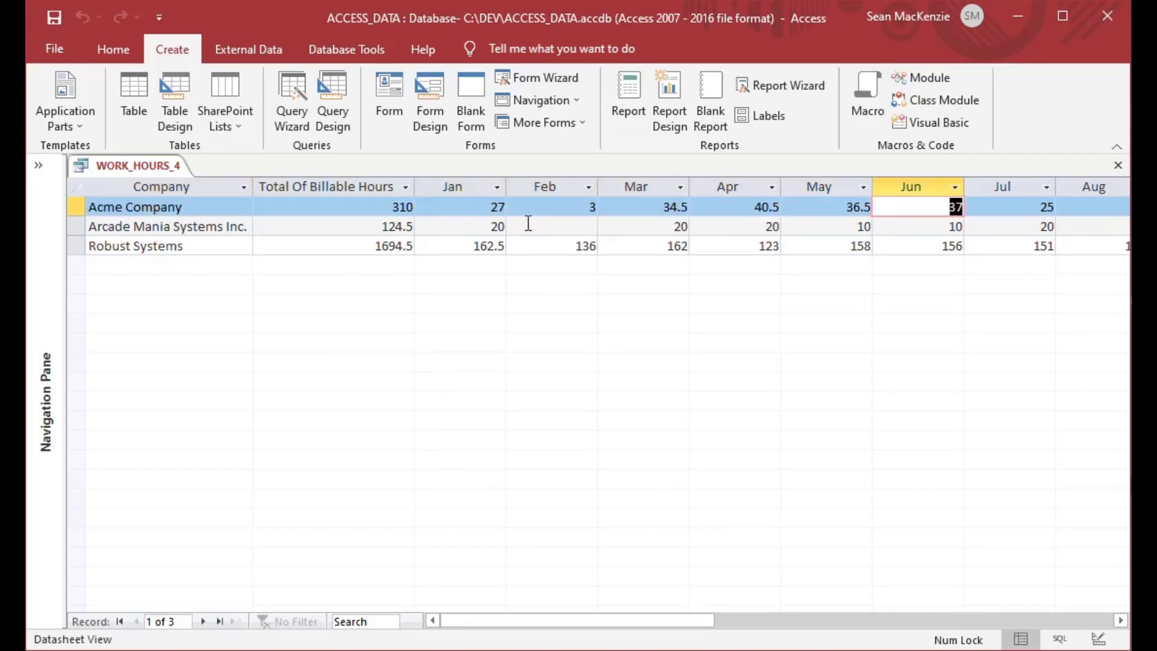
pyautogui.press('Tab')
pyautogui.press('Tab')
pyautogui.press('Tab')
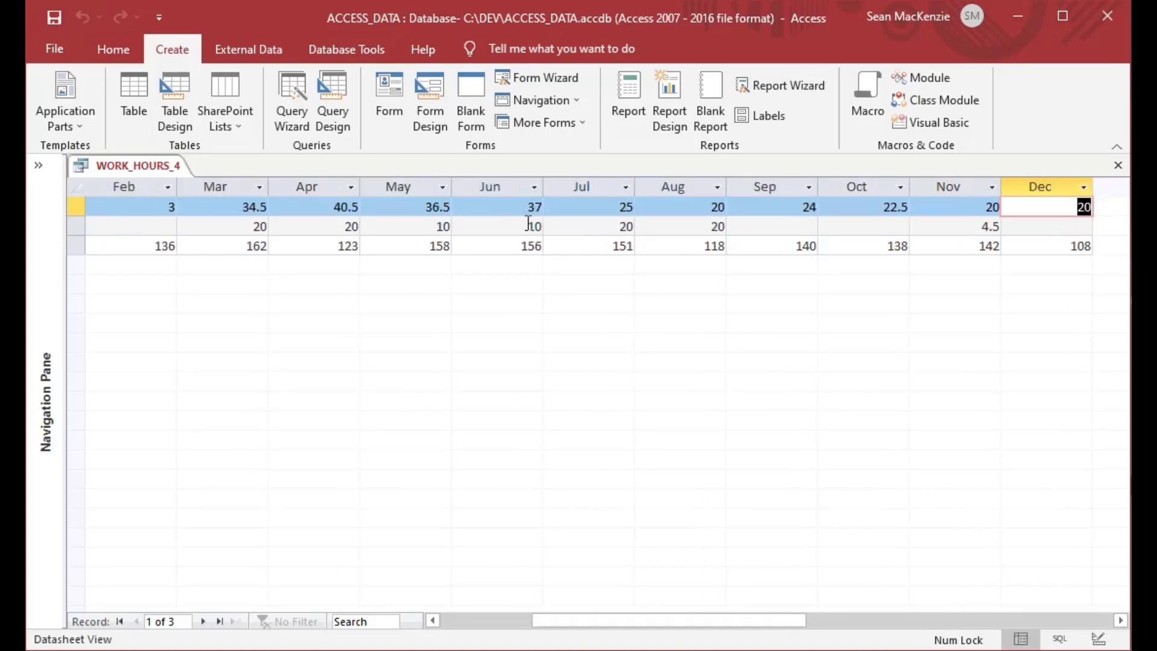
# Review the monthly billable hours in the Robust Systems and Arcade Mania Systems Inc. rows, then return to the first column.
pyautogui.press('Down')
pyautogui.press('Down')
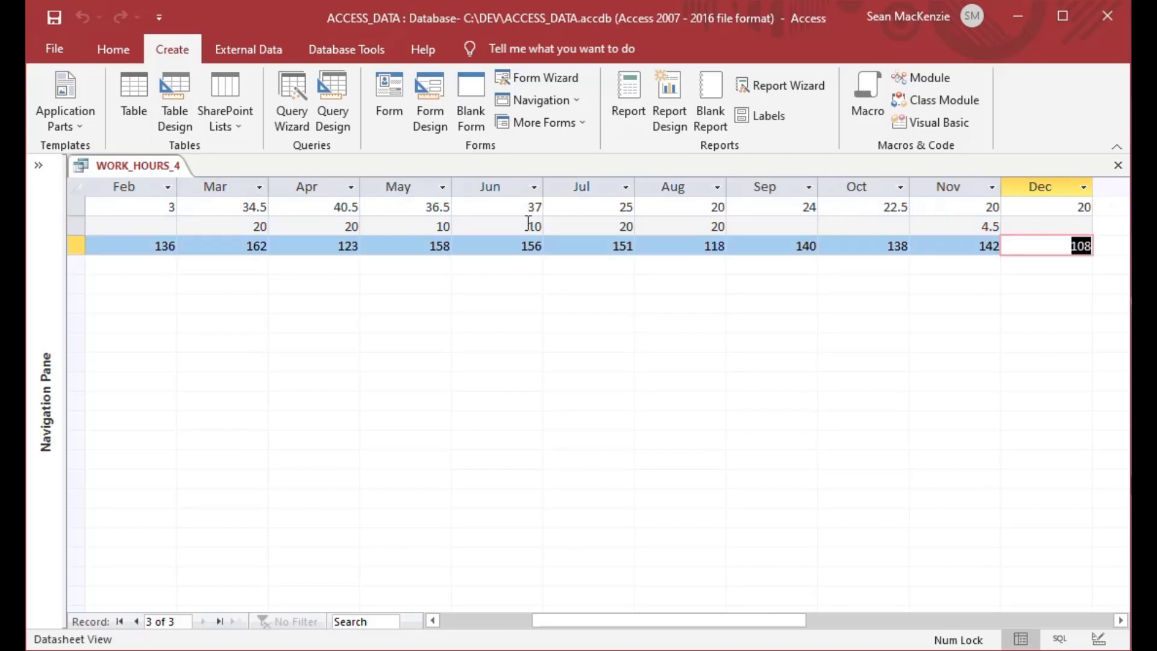
pyautogui.press('Left')
pyautogui.press('Left')
pyautogui.press('Left')
pyautogui.press('Left')
pyautogui.press('Left')
pyautogui.press('Left')
pyautogui.press('Left')
pyautogui.press('Left')
pyautogui.press('Left')
pyautogui.press('Left')
pyautogui.press('Left')
pyautogui.press('Left')
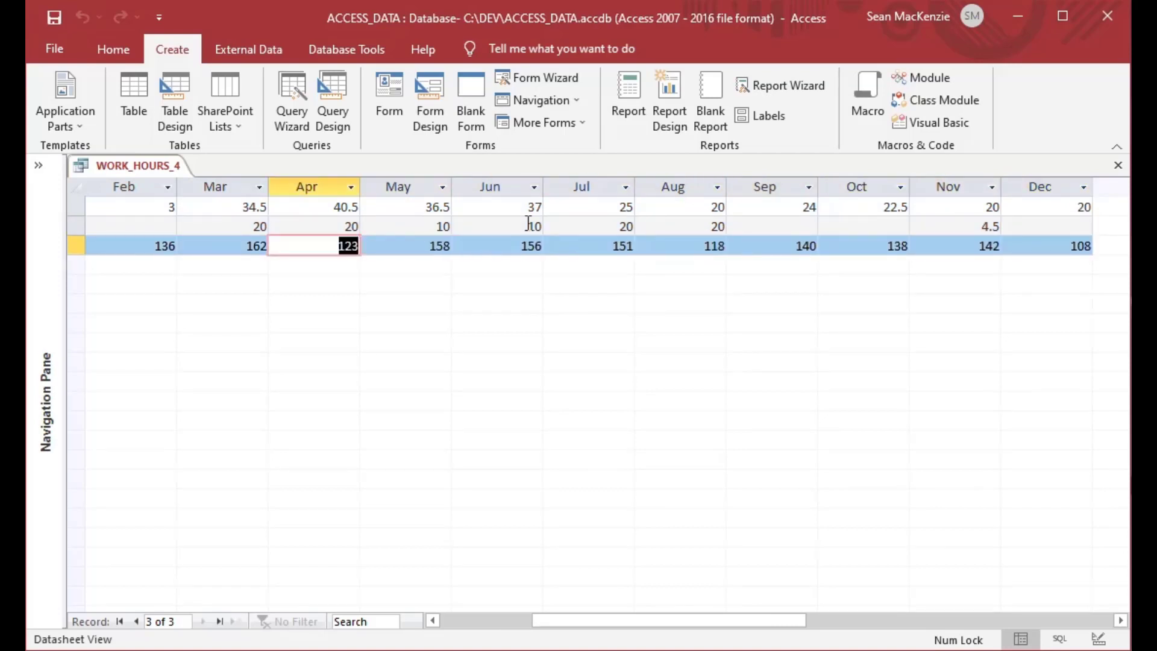
pyautogui.hotkey('shift', 'Tab')
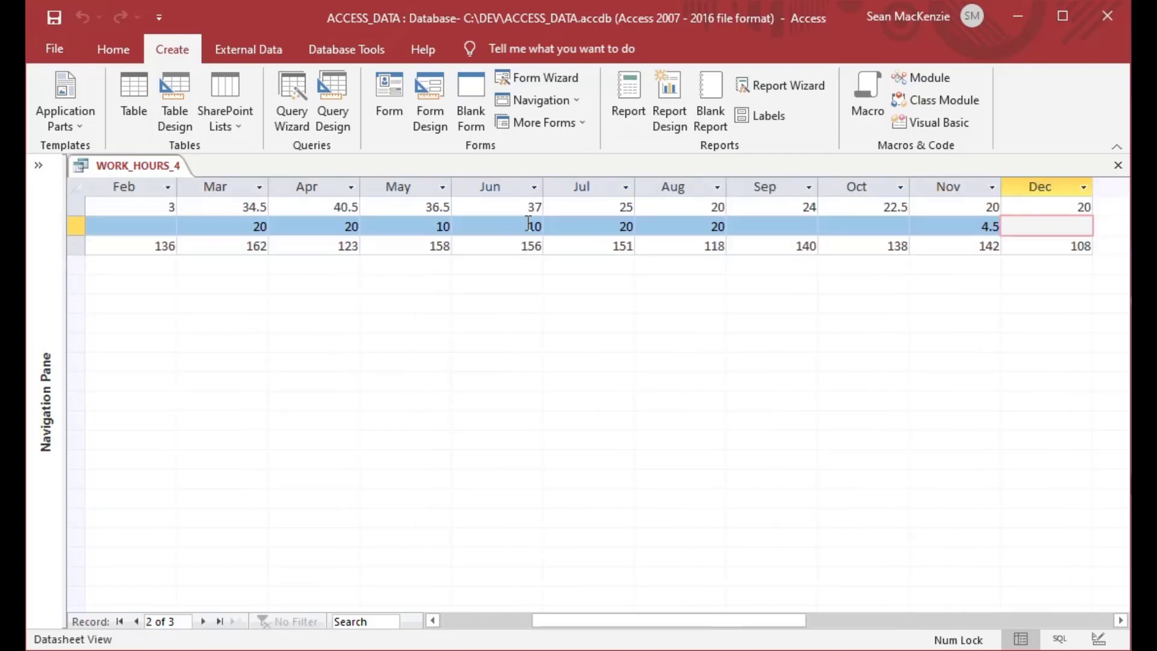
pyautogui.press('Left')
pyautogui.press('Up')
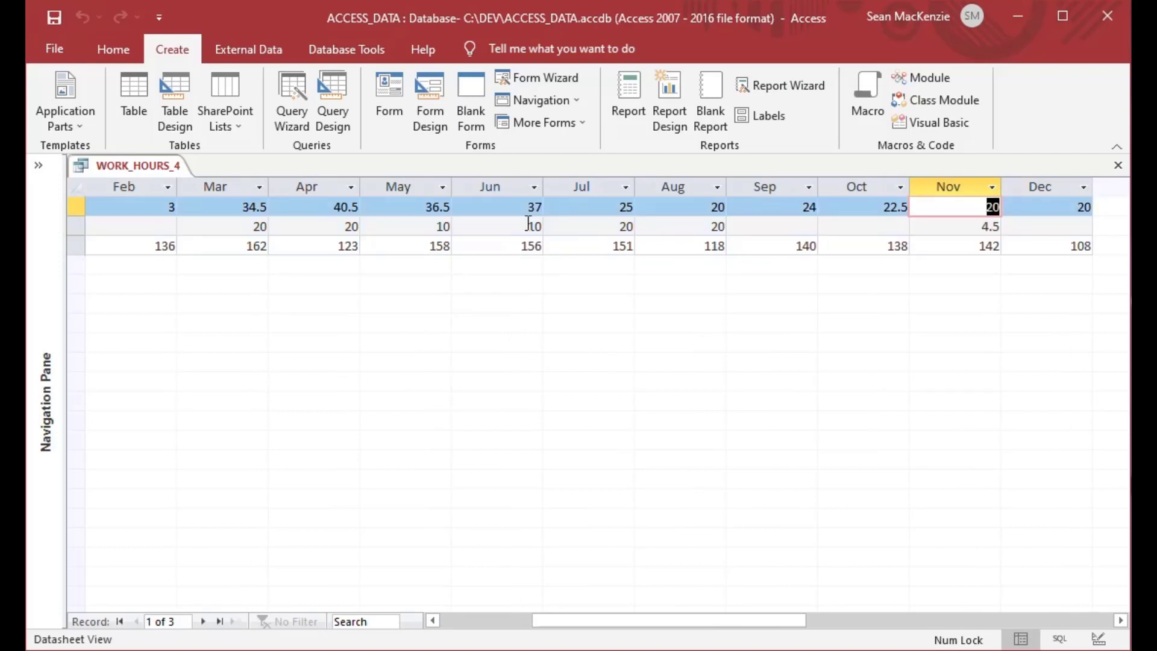
pyautogui.press('Home')
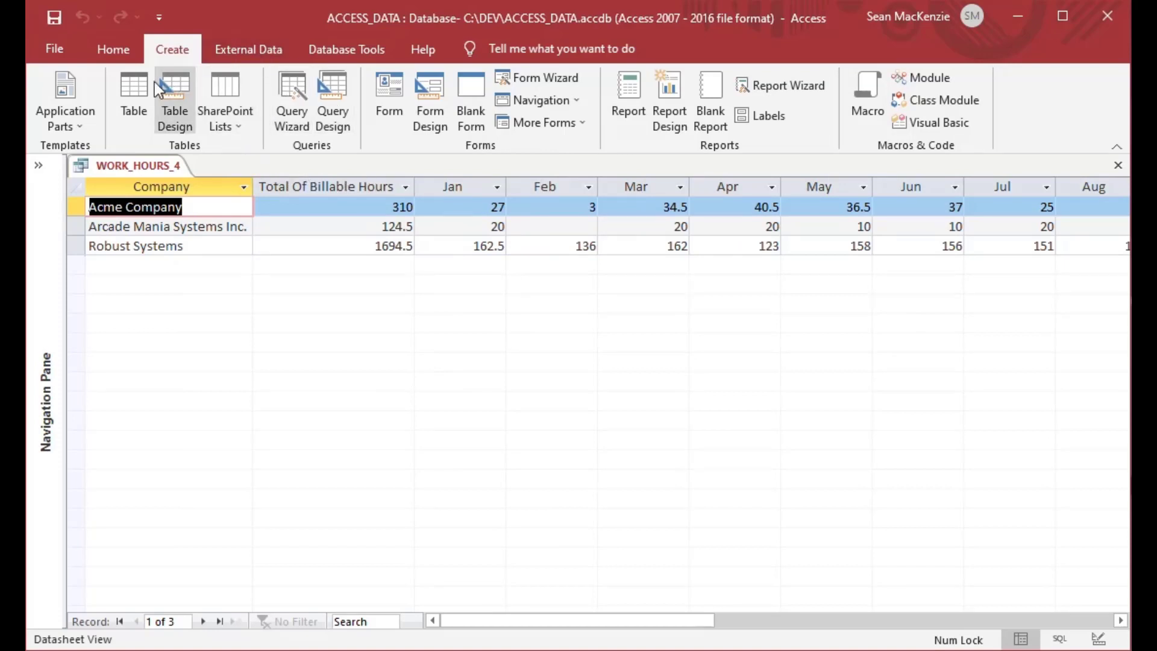
# Open WORK_HOURS_4 in Design View and move the WORK_HOURS field list away from the corner of the design area.
pyautogui.click(113, 49)
pyautogui.click(62, 94)
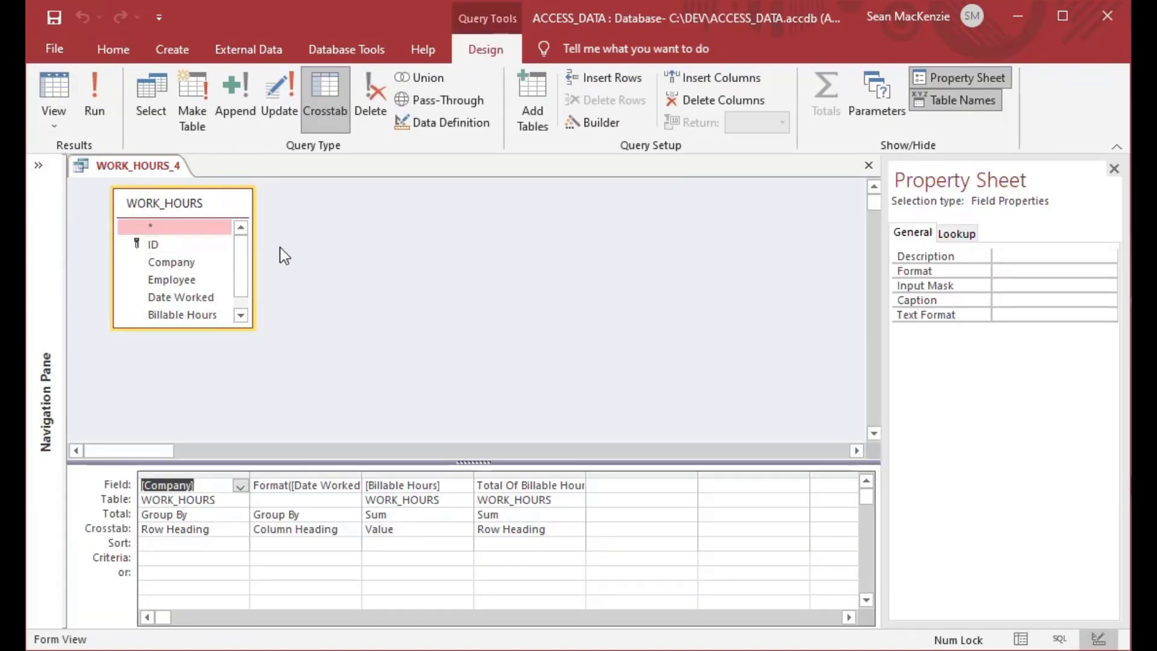
pyautogui.moveTo(218, 204); pyautogui.dragTo(276, 232)
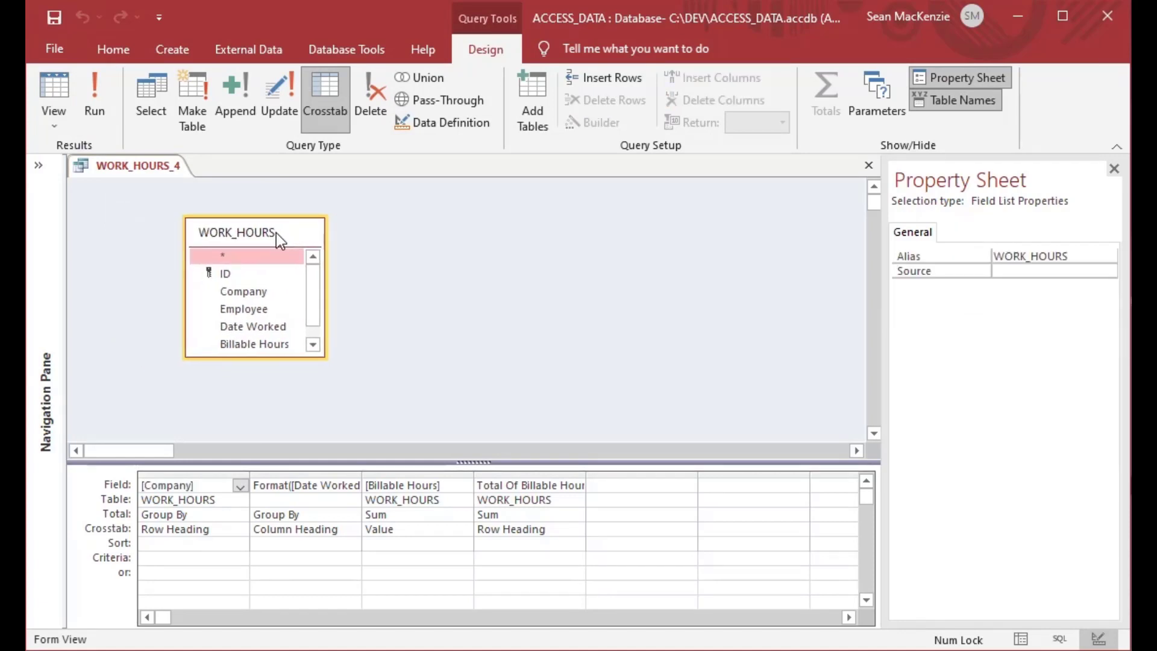
# Examine the crosstab roles and field expressions of Company, Date Worked, Billable Hours and Total Of Billable Hours in the design grid.
pyautogui.click(205, 487)
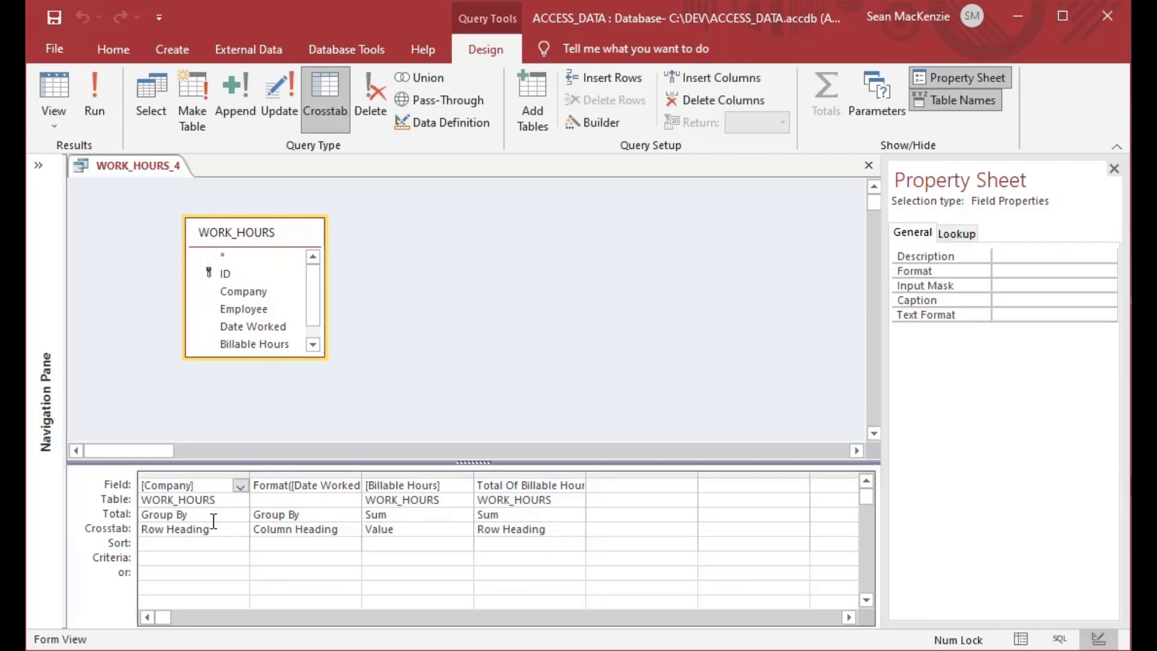
pyautogui.moveTo(219, 530); pyautogui.dragTo(140, 530)
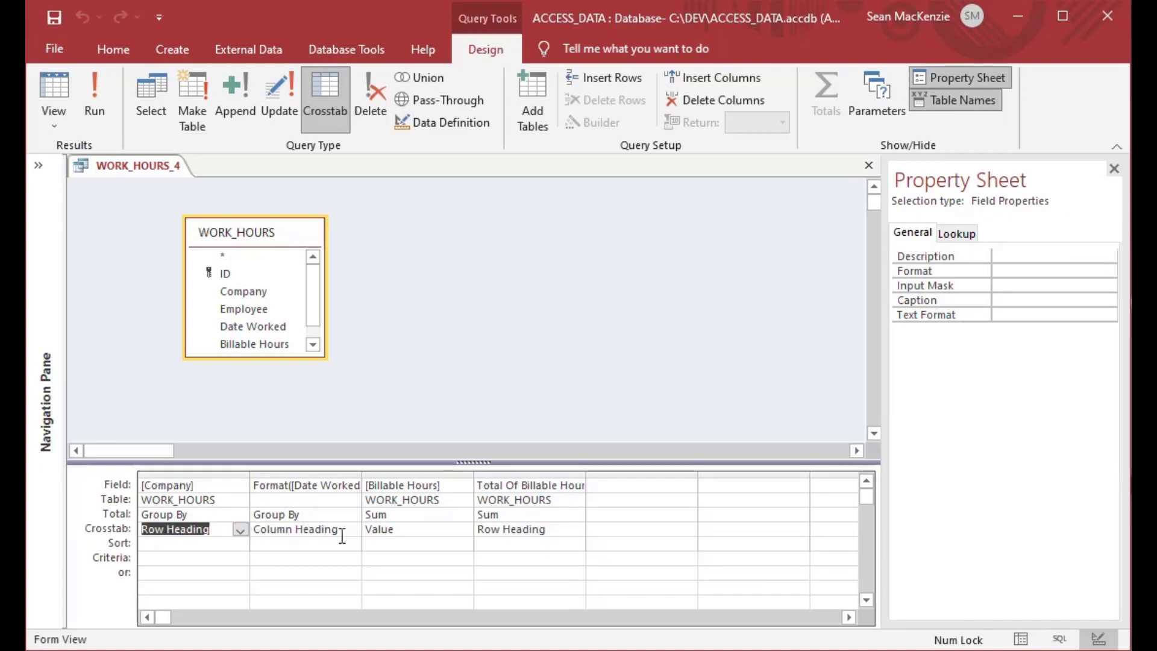
pyautogui.moveTo(340, 531); pyautogui.dragTo(224, 530)
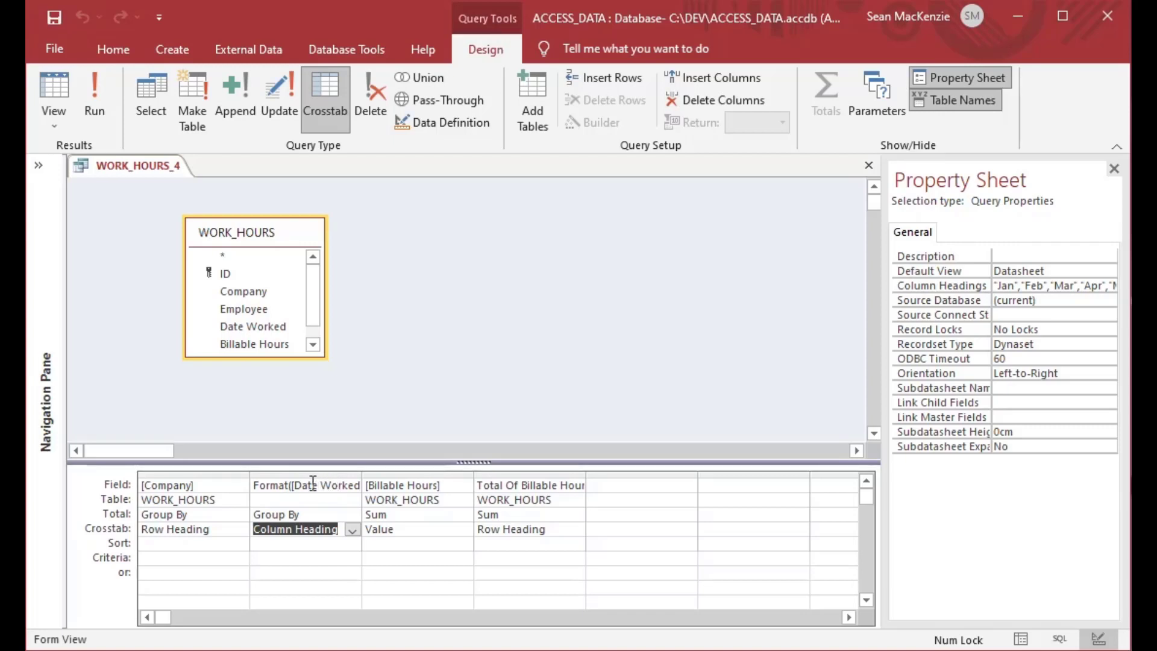
pyautogui.moveTo(257, 485); pyautogui.dragTo(358, 485)
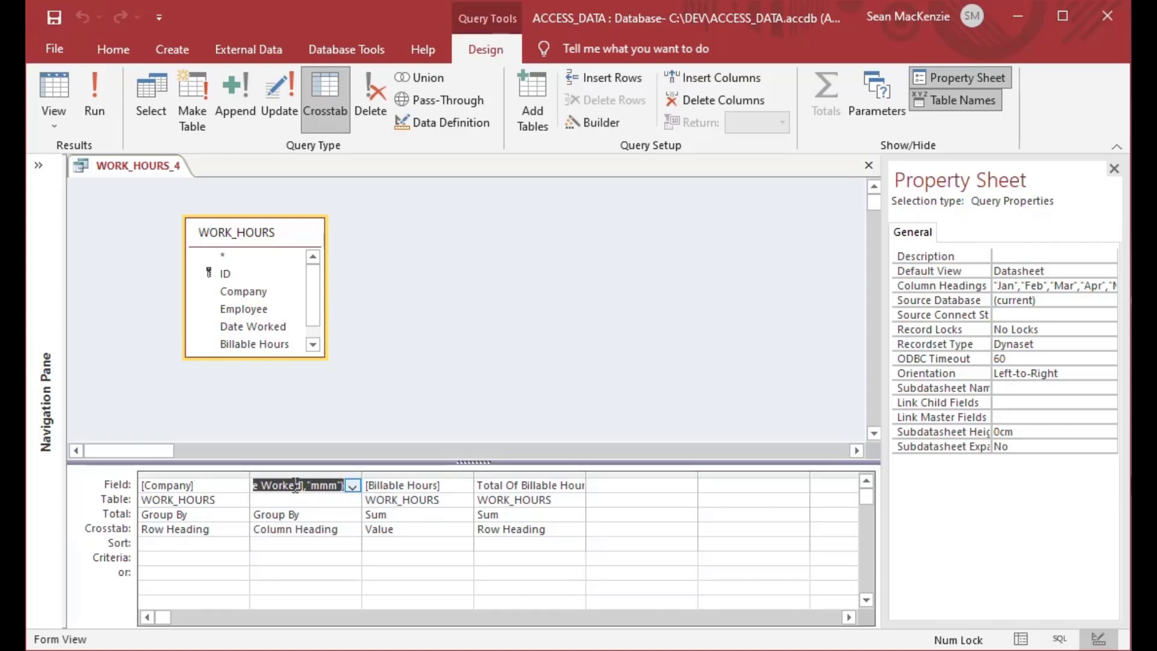
pyautogui.click(409, 529)
pyautogui.click(363, 528)
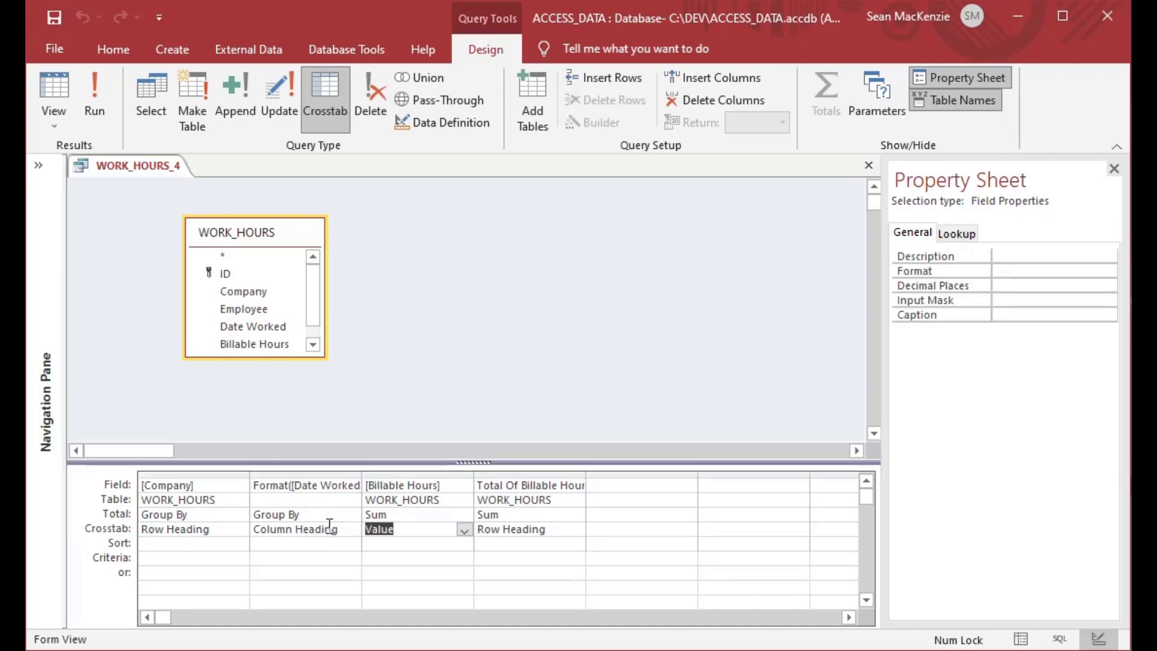
pyautogui.click(572, 530)
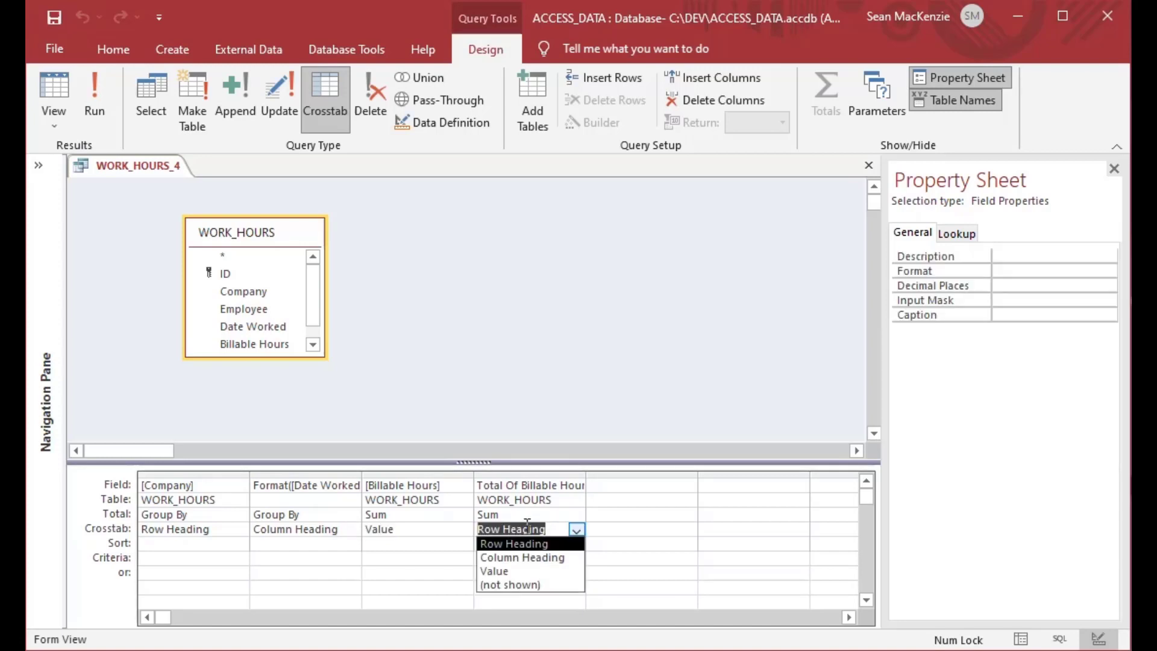
pyautogui.click(485, 485)
pyautogui.click(481, 485)
pyautogui.moveTo(478, 486); pyautogui.dragTo(620, 486)
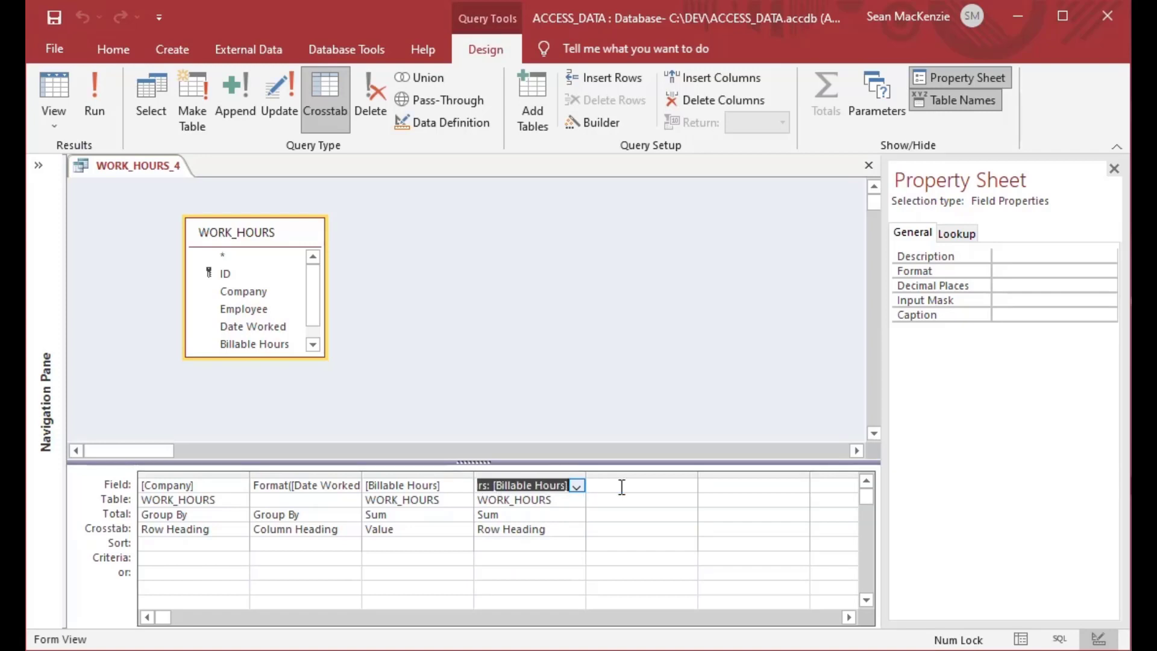
pyautogui.moveTo(553, 530); pyautogui.dragTo(451, 531)
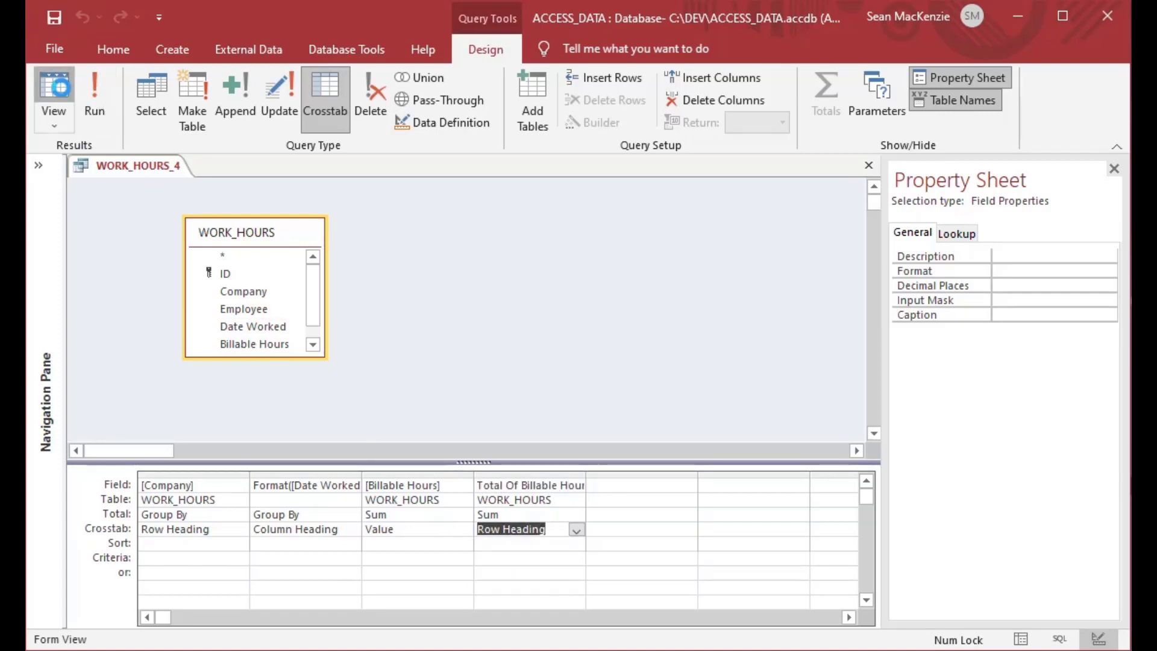
# Switch between Datasheet View and Design View to compare the Total Of Billable Hours values with their row heading definition.
pyautogui.click(53, 96)
pyautogui.press('Tab')
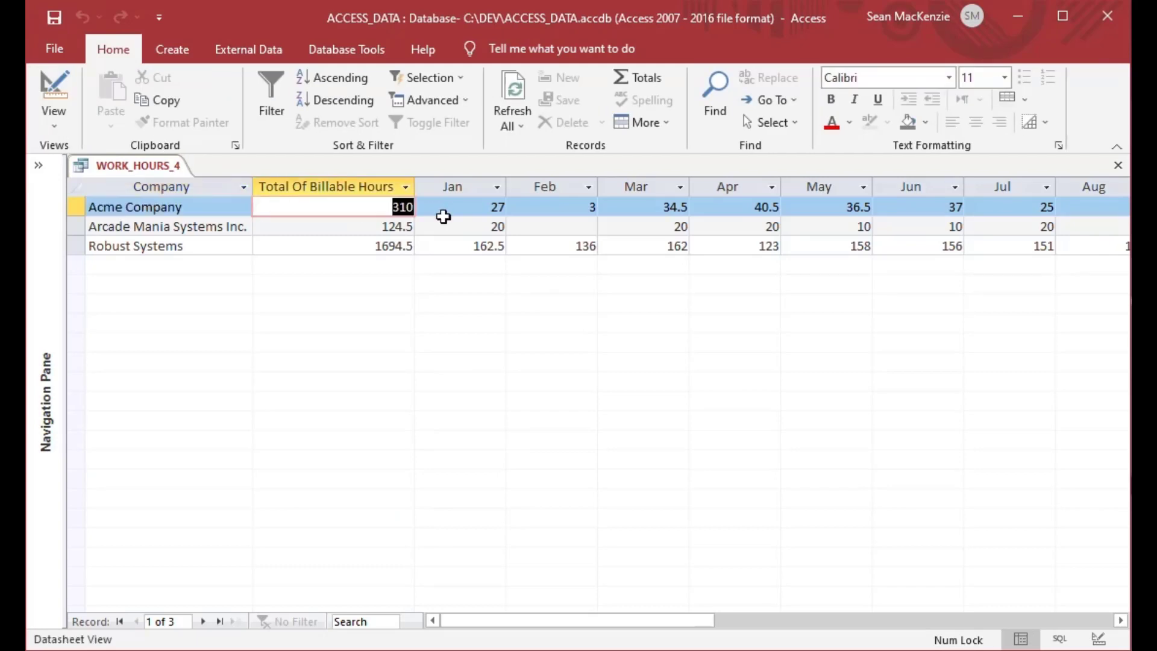
pyautogui.moveTo(360, 231); pyautogui.dragTo(448, 245)
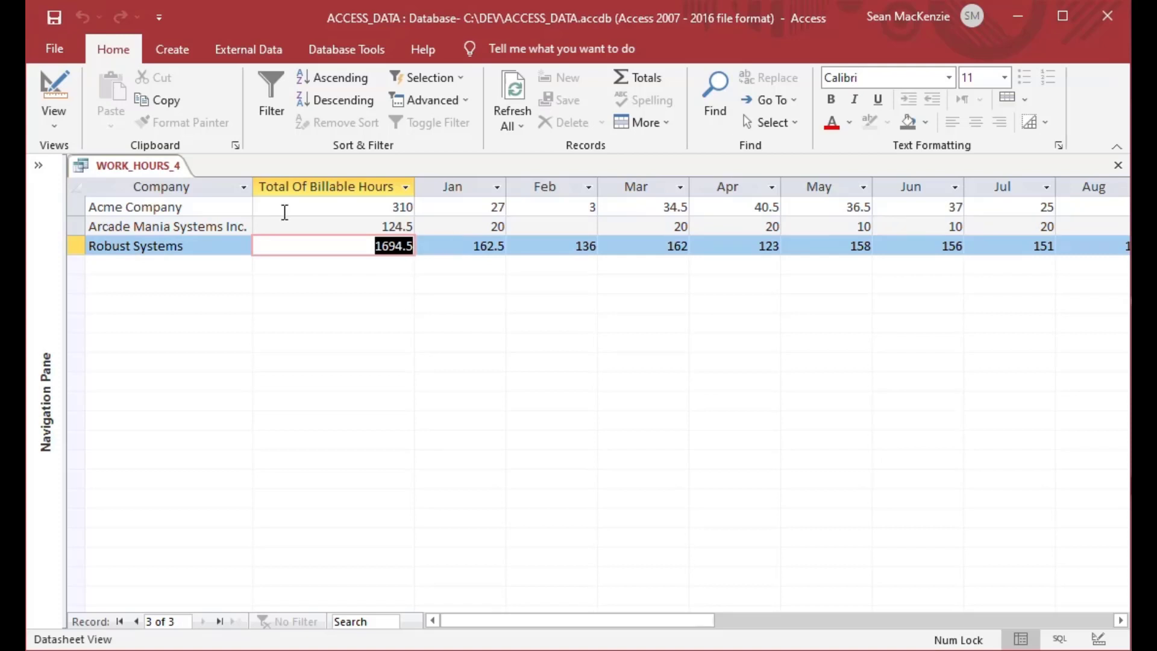
pyautogui.click(53, 90)
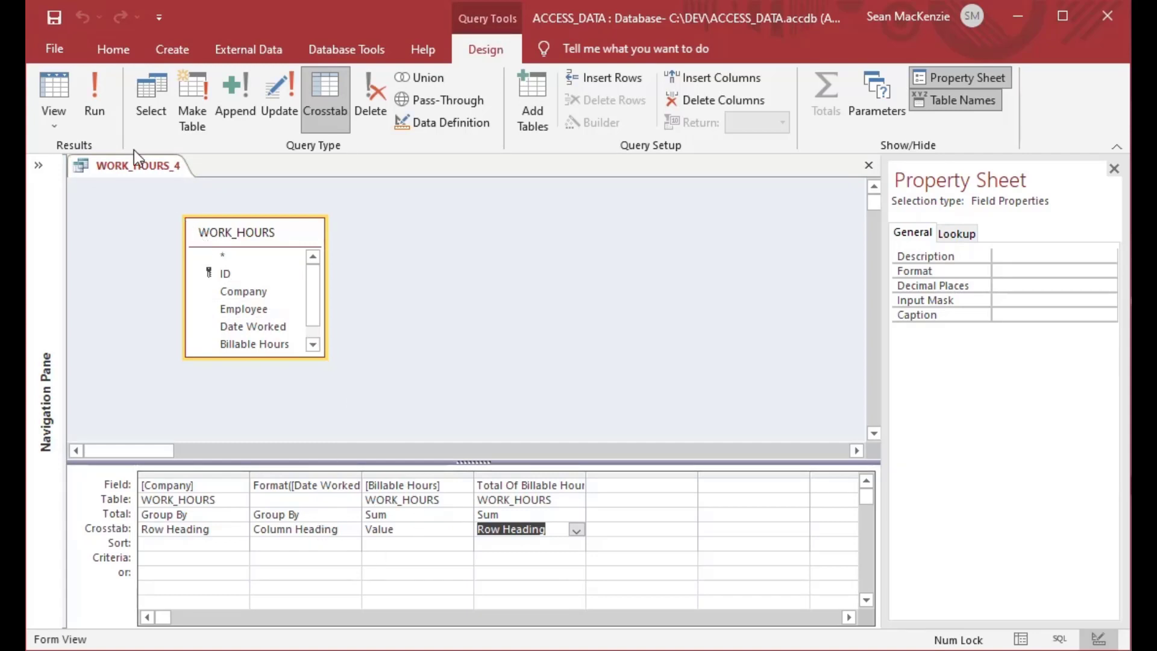
pyautogui.click(57, 82)
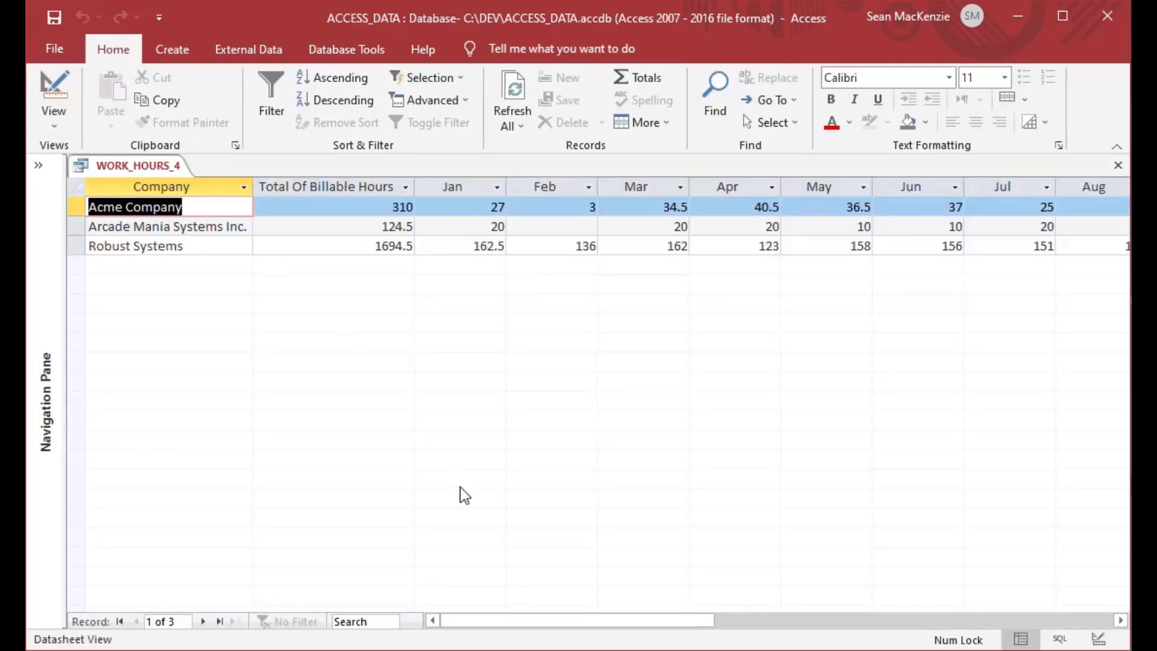
pyautogui.moveTo(477, 624); pyautogui.dragTo(403, 608)
# Close WORK_HOURS_4, saving its design changes, and expand the Navigation Pane to show the saved queries.
pyautogui.click(1117, 166)
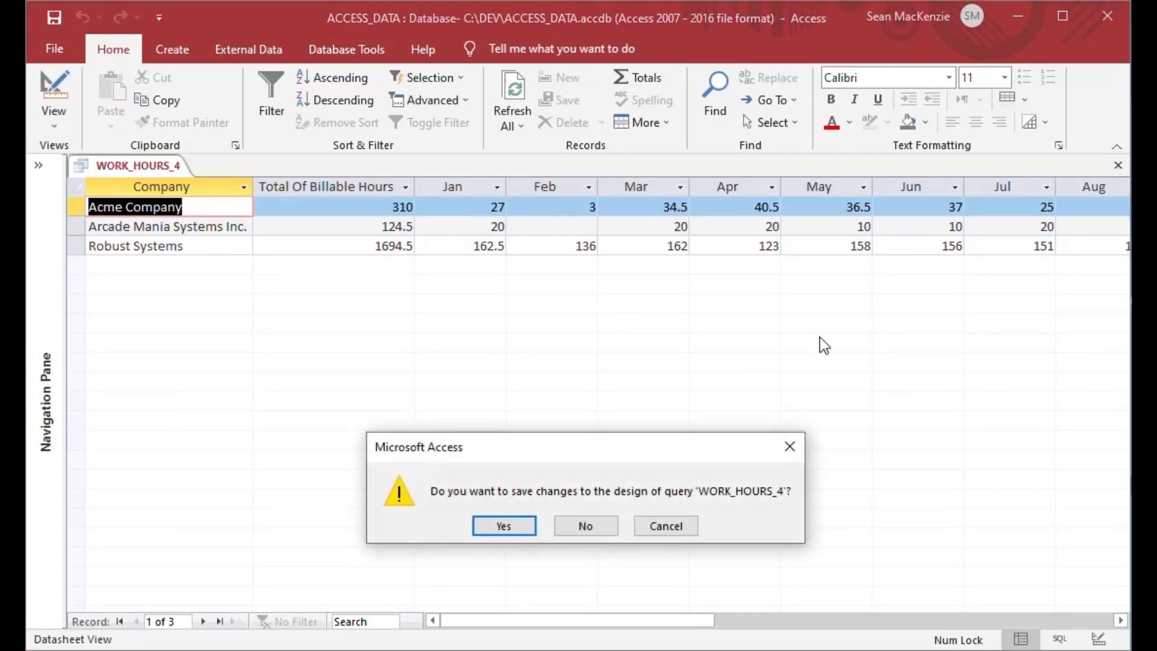
pyautogui.click(512, 526)
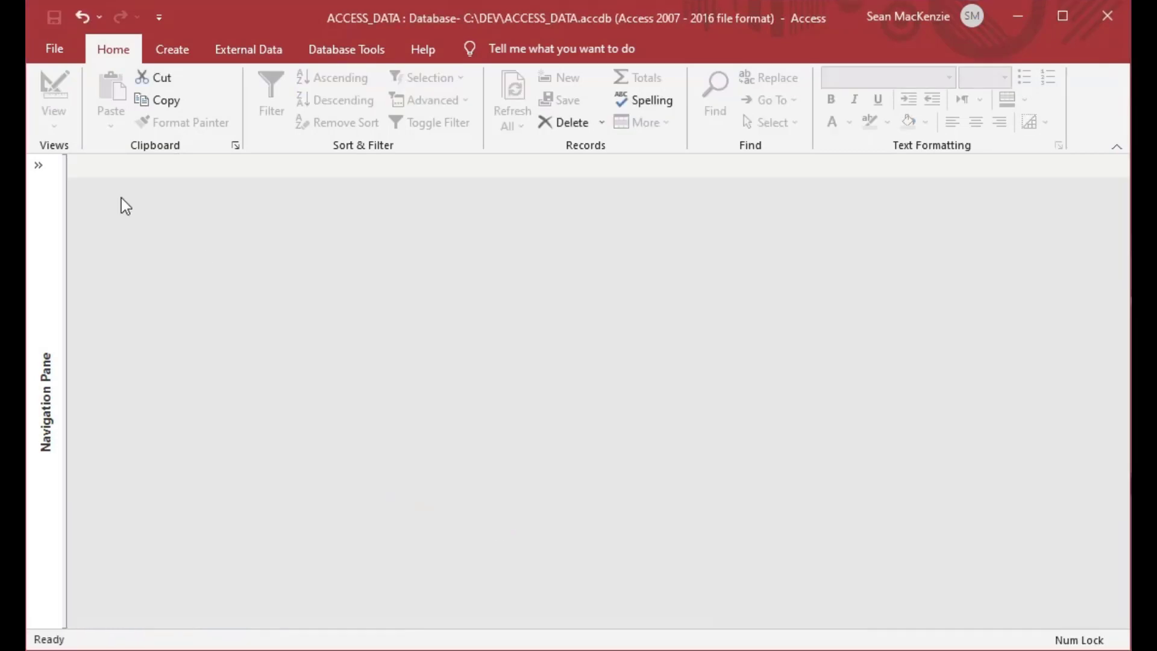
pyautogui.click(43, 167)
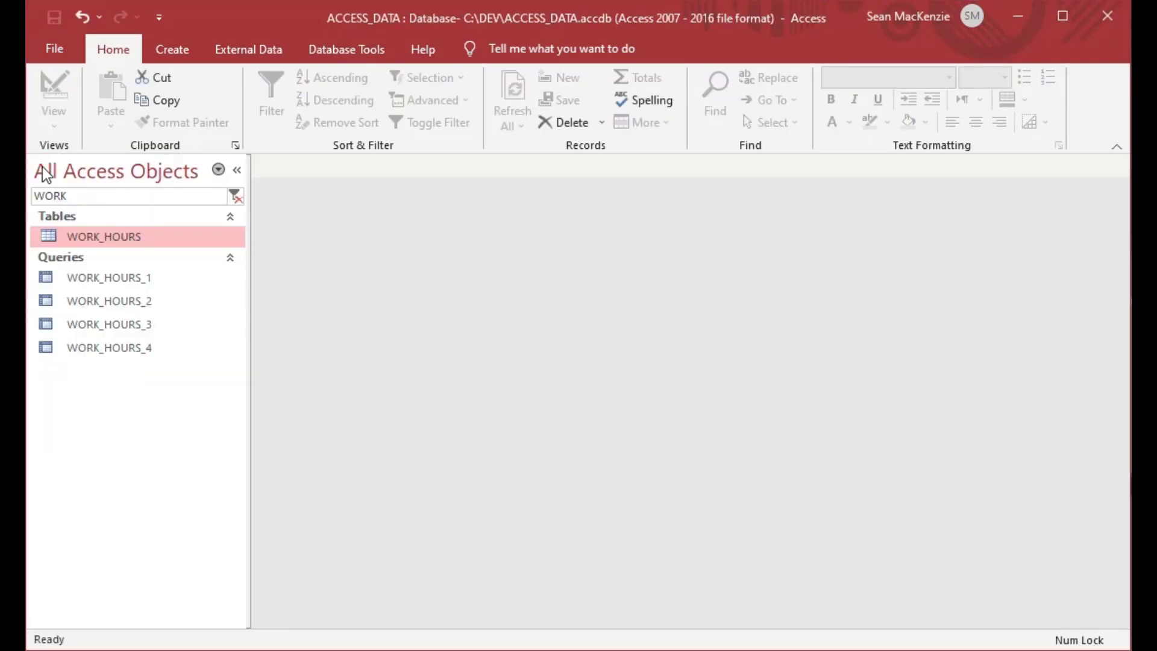